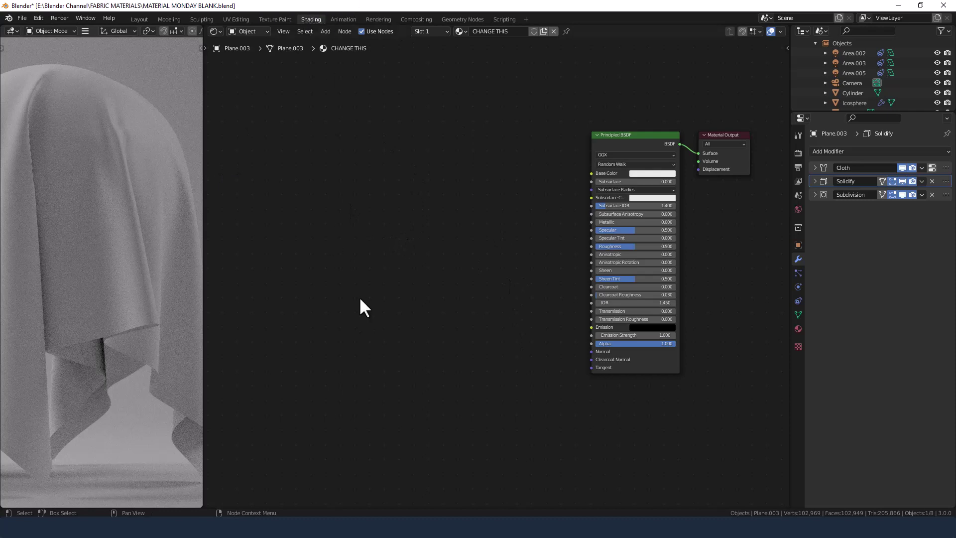
Step: Add a Texture Coordinate node well to the left of the Principled BSDF node
middle_drag(401, 239, 431, 256)
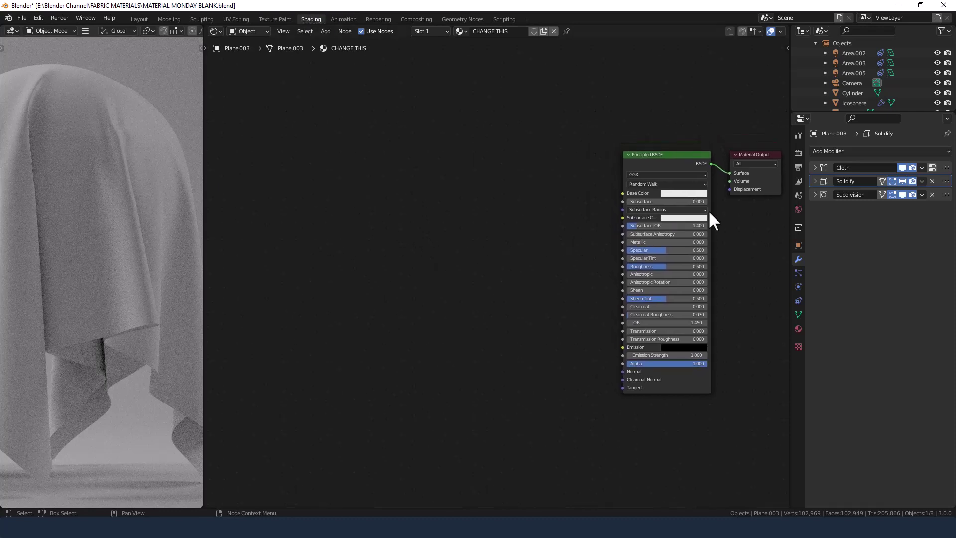
middle_drag(532, 152, 575, 149)
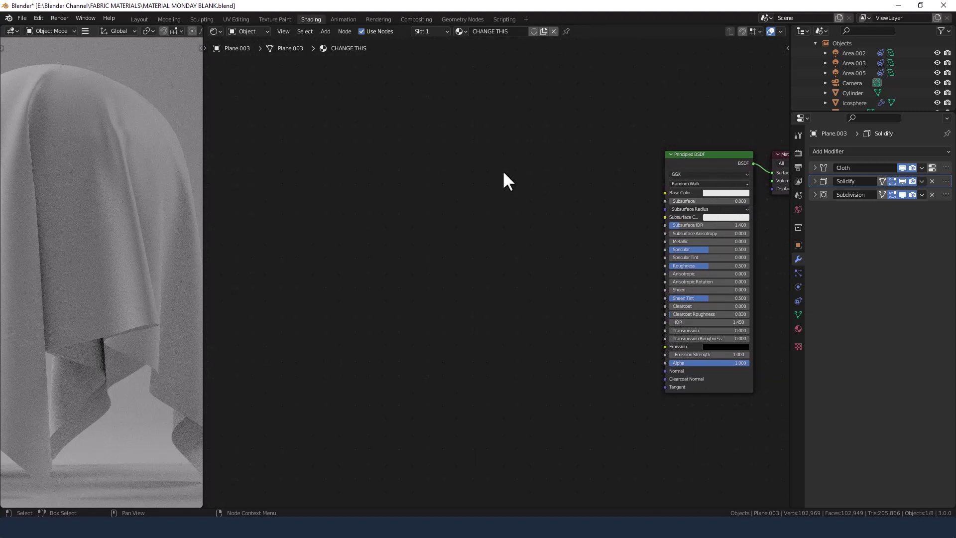
key(shift+a)
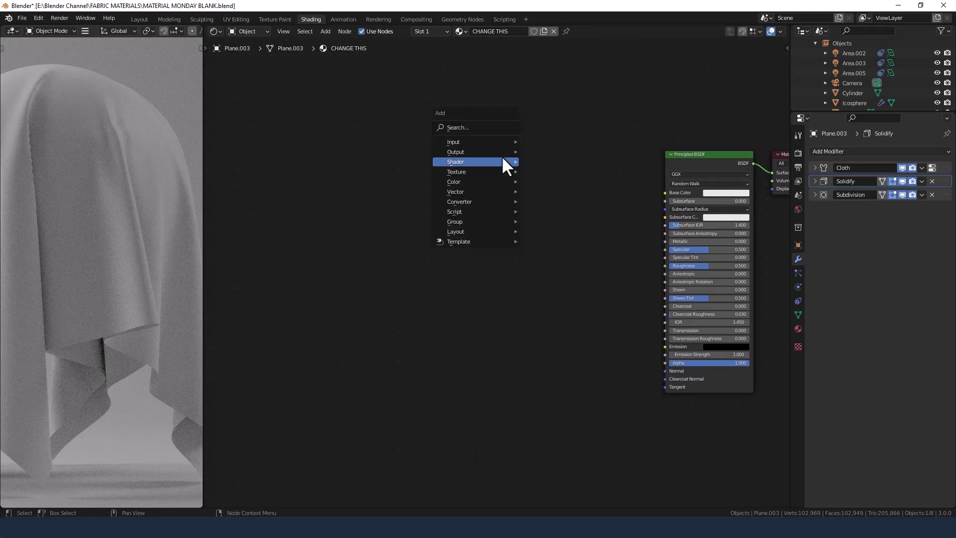
click(495, 128)
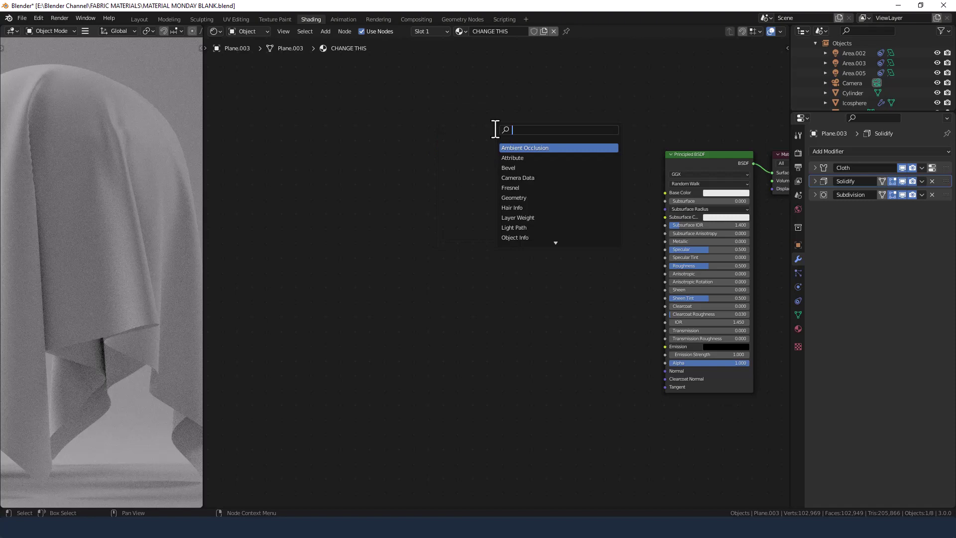
text(TEXTURE)
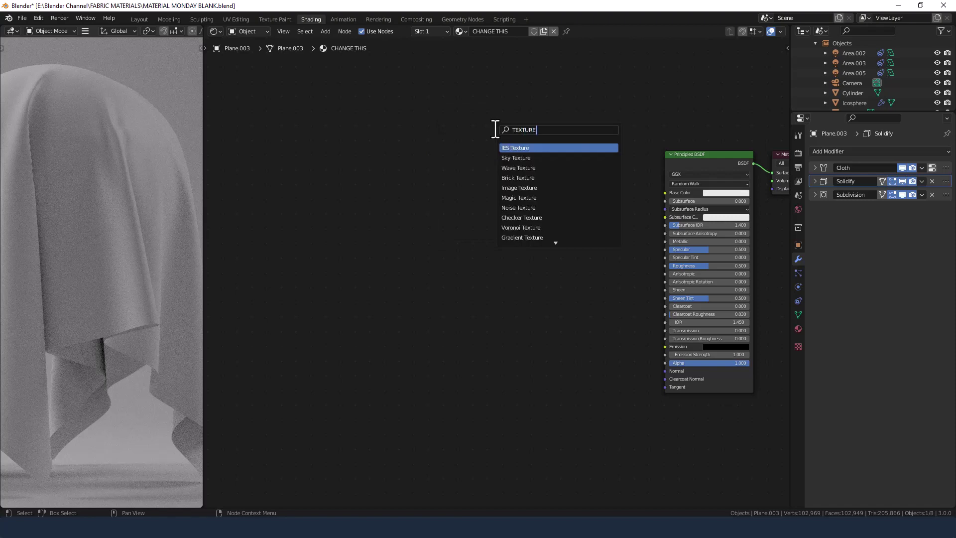
text( CO)
key(Return)
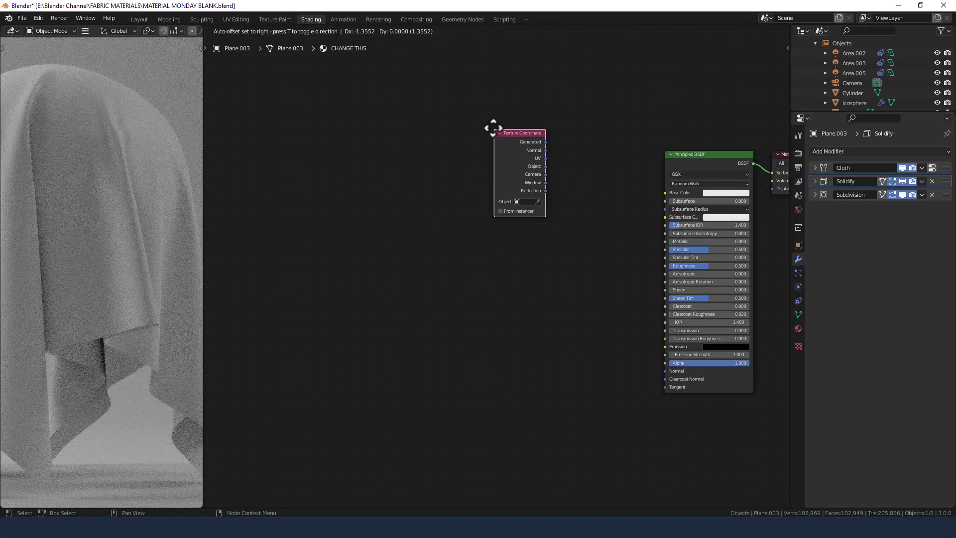
click(257, 173)
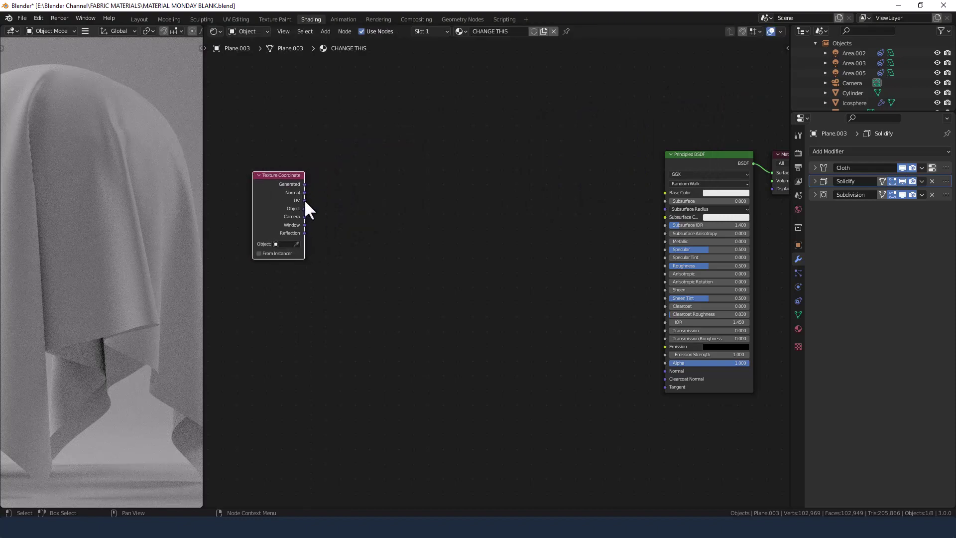
Step: Connect the Texture Coordinate's UV output to the Principled BSDF's Base Color and move the Texture Coordinate node further left
drag(304, 201, 665, 193)
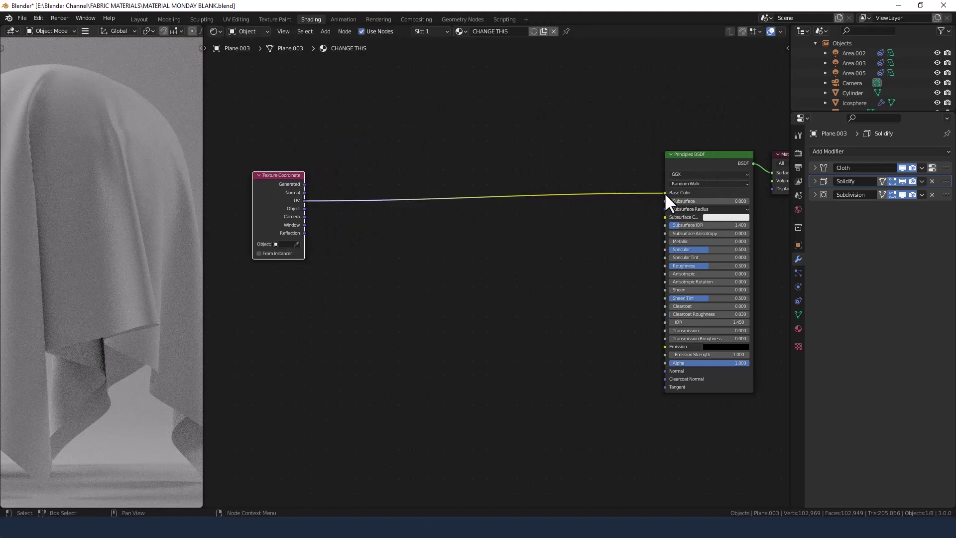
scroll(119, 245, down, 2)
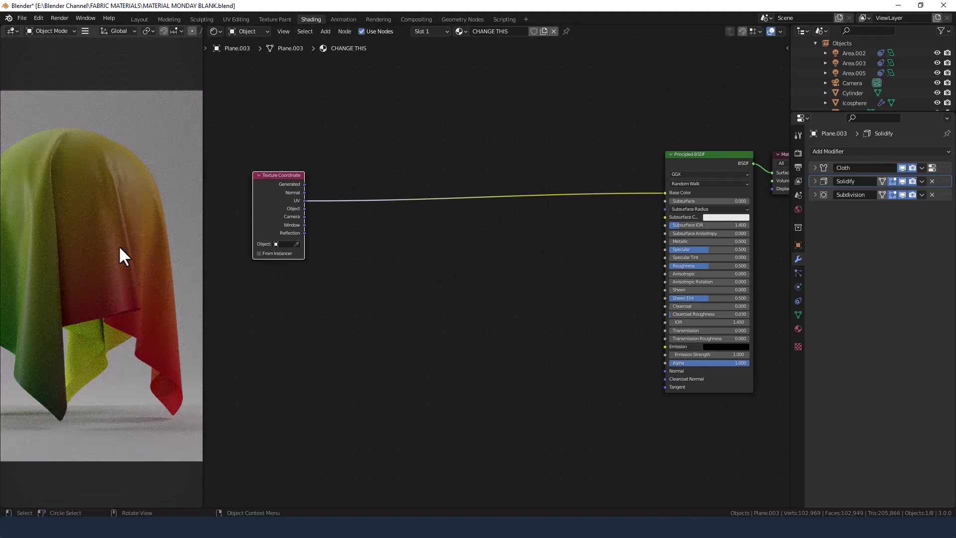
scroll(118, 245, up, 2)
drag(279, 176, 240, 169)
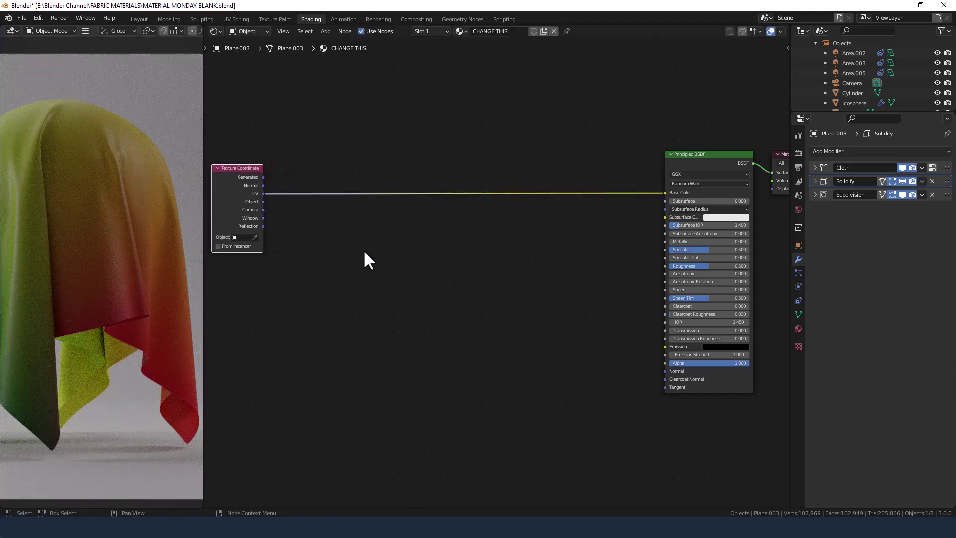
Step: Insert a Vector Math node on the link between UV and Base Color and set its operation to Scale
click(364, 250)
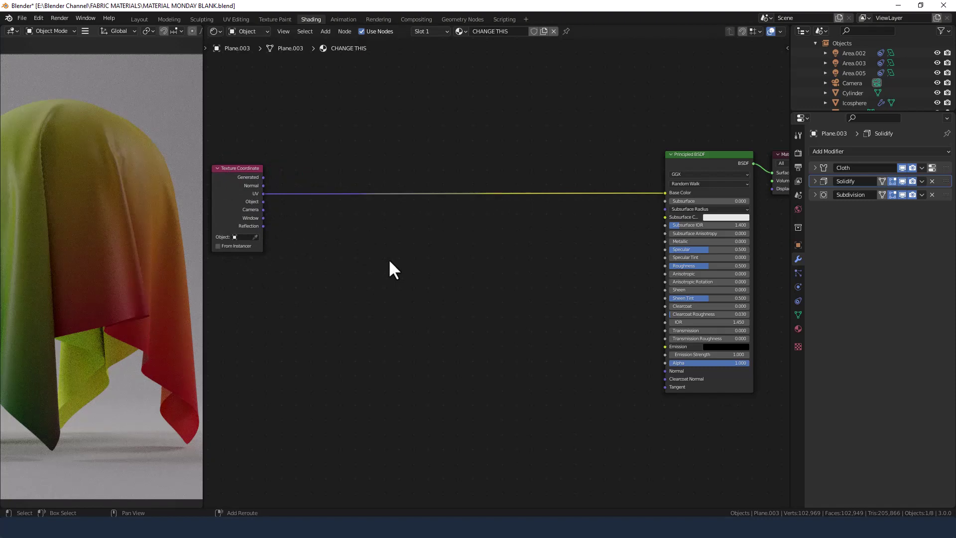
key(shift+a)
click(363, 215)
text(VECTO)
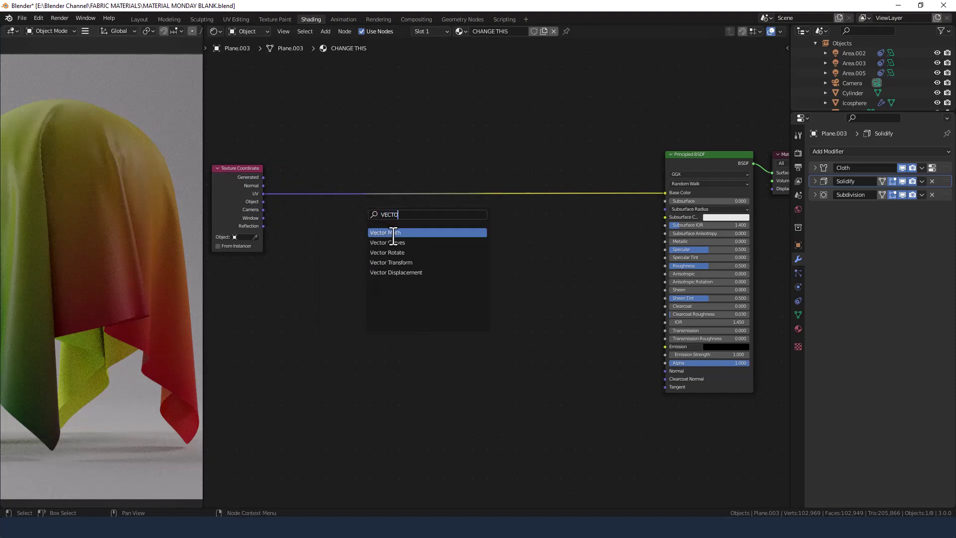
key(Return)
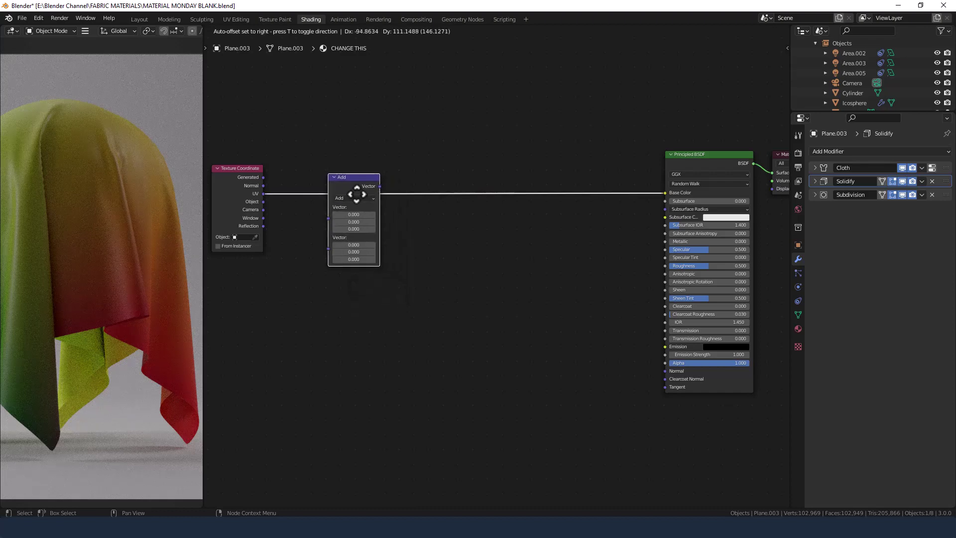
click(354, 190)
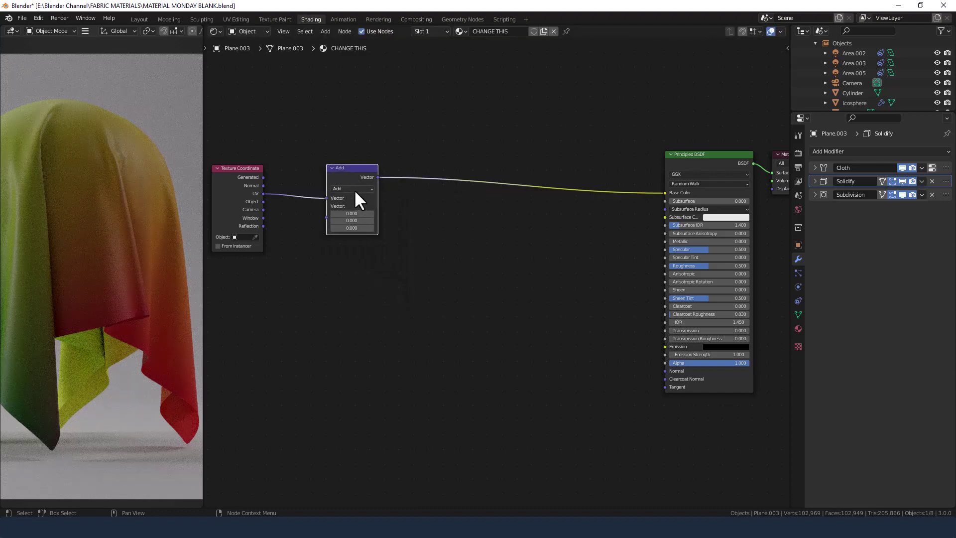
click(353, 189)
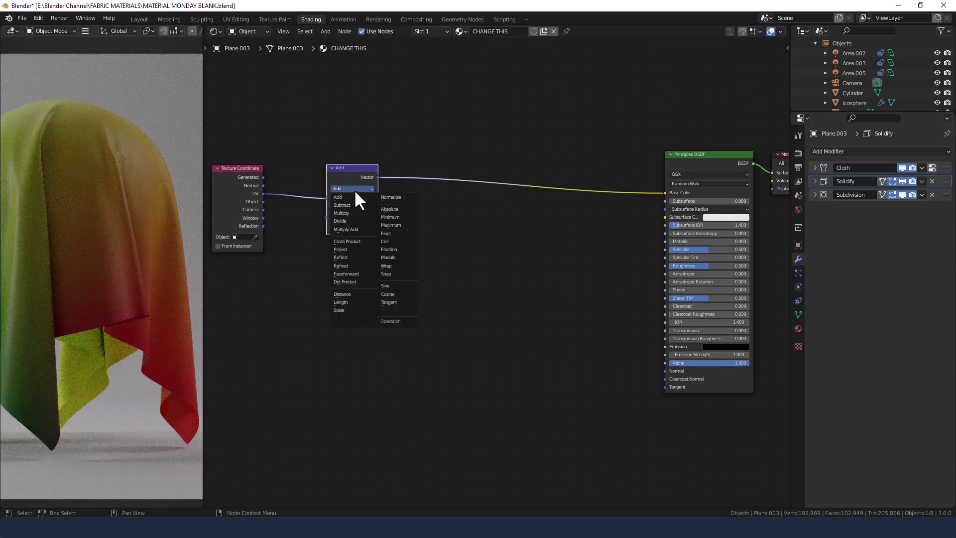
click(350, 310)
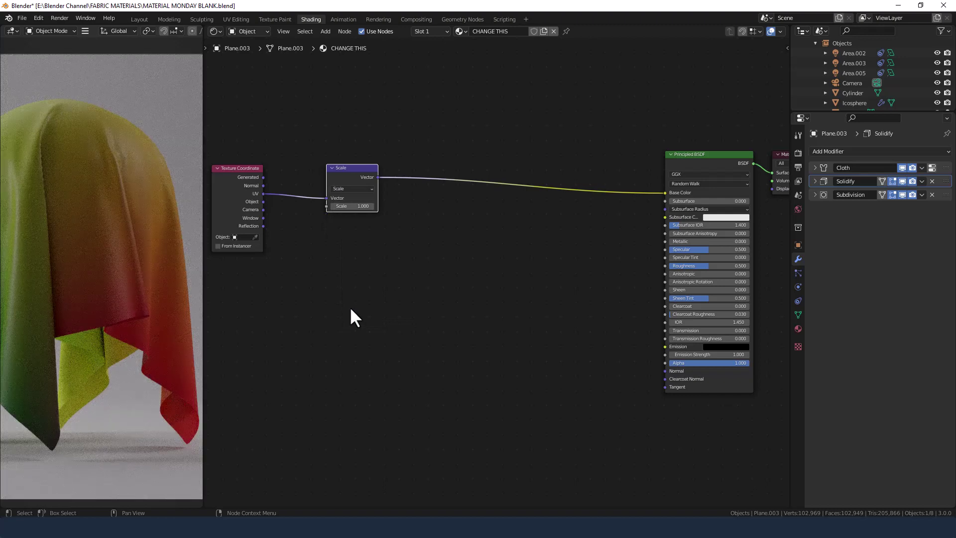
Step: Add a Value node below the Texture Coordinate node and set its value to 25
middle_drag(350, 306, 375, 306)
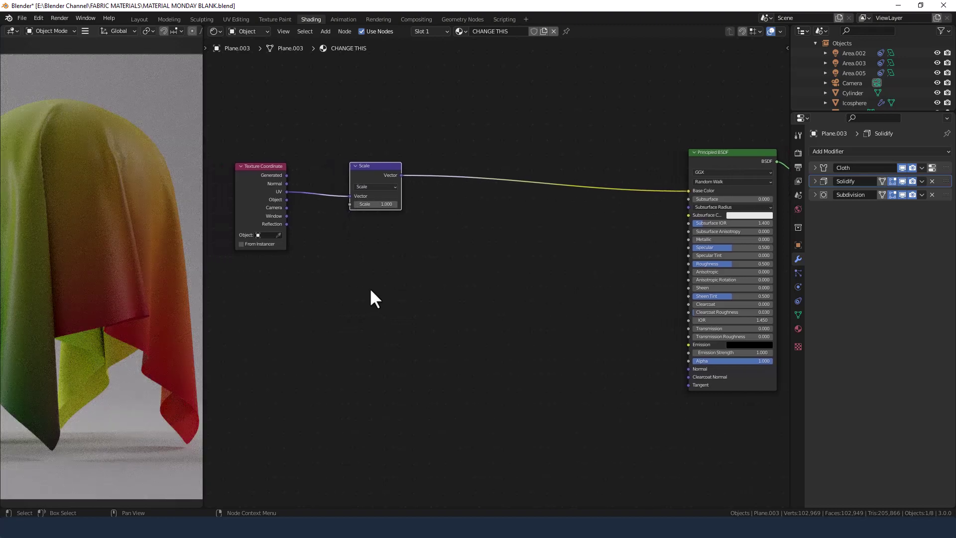
click(369, 288)
key(shift+a)
click(368, 285)
text(V)
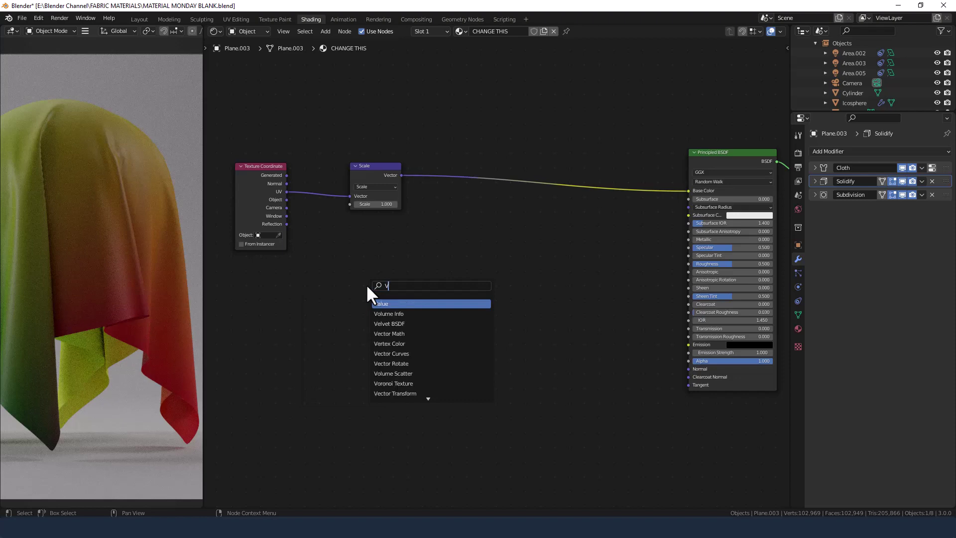
text(alue)
key(Return)
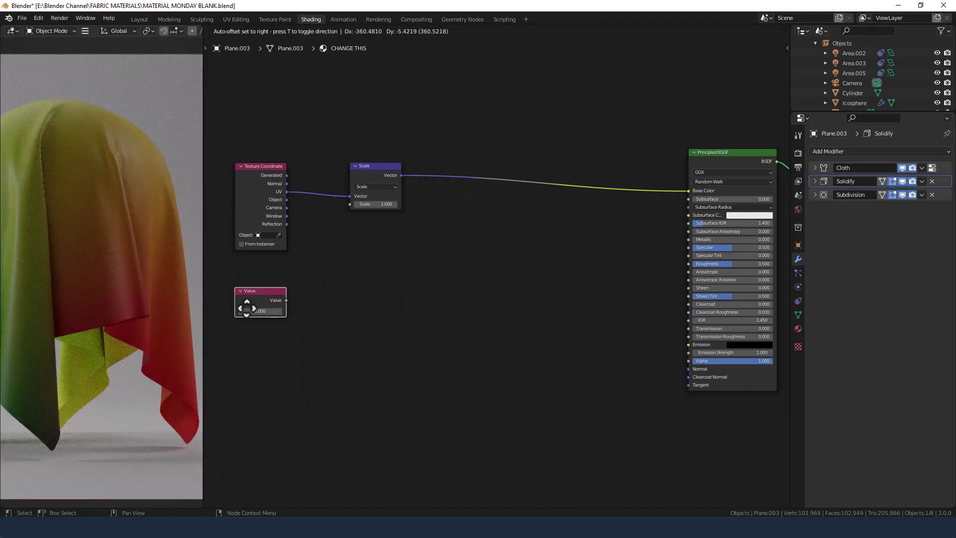
click(246, 308)
click(247, 310)
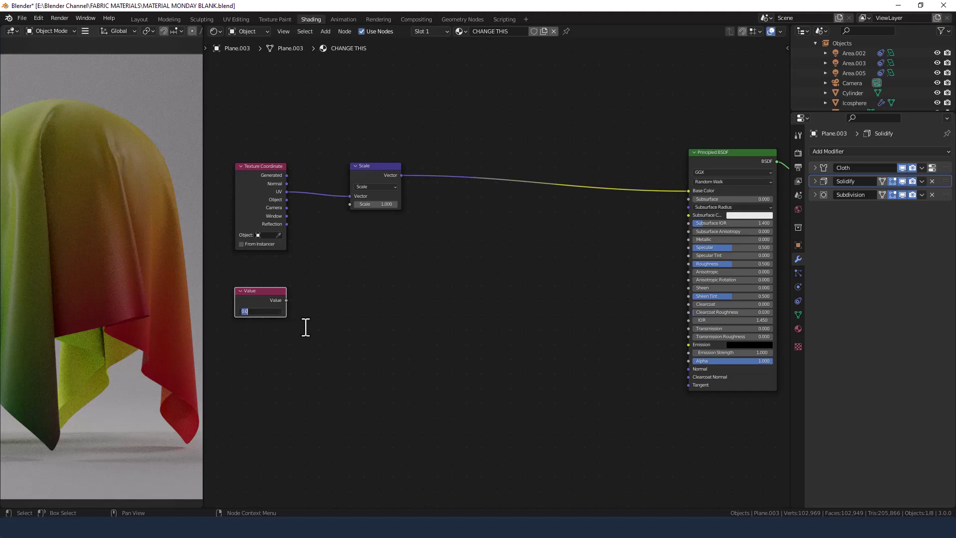
text(25)
key(Return)
Step: Add a Math node beside the Texture Coordinate, make room for it, and connect its output to the Scale node's Scale input
click(339, 321)
key(shift+a)
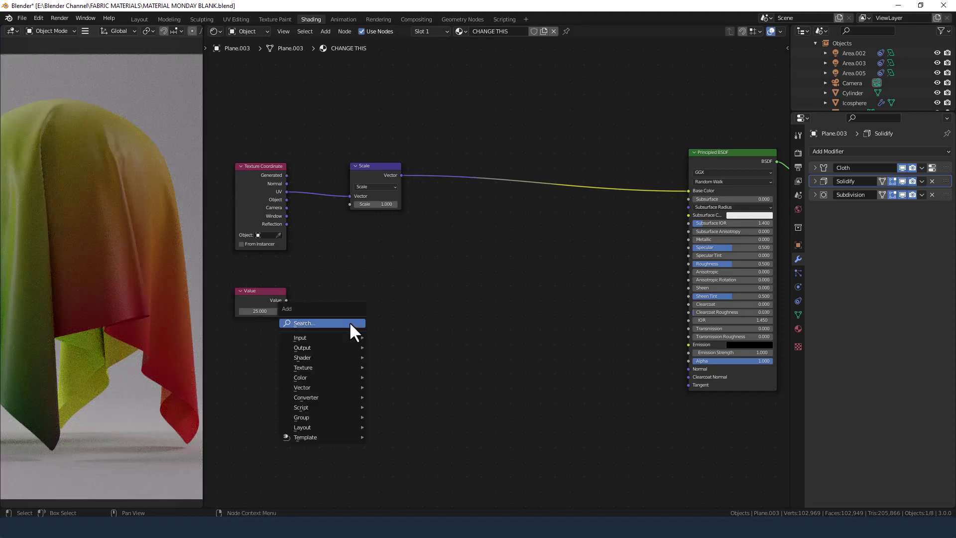
text(add)
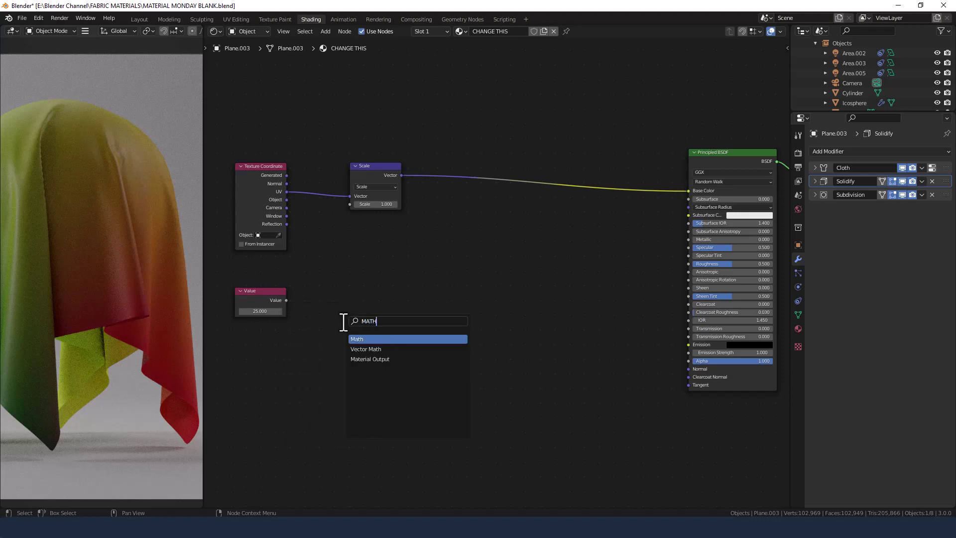
key(Return)
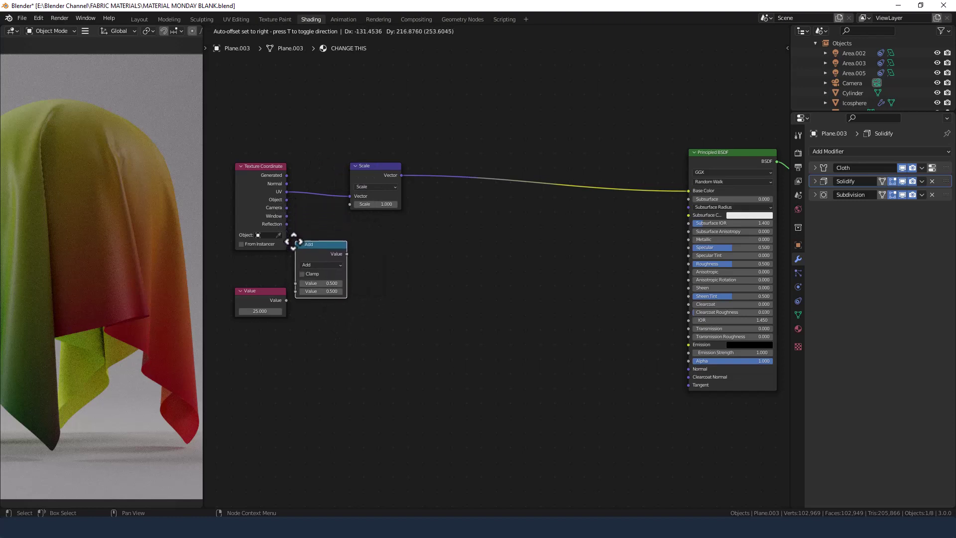
click(295, 216)
drag(348, 175, 379, 174)
drag(330, 216, 381, 205)
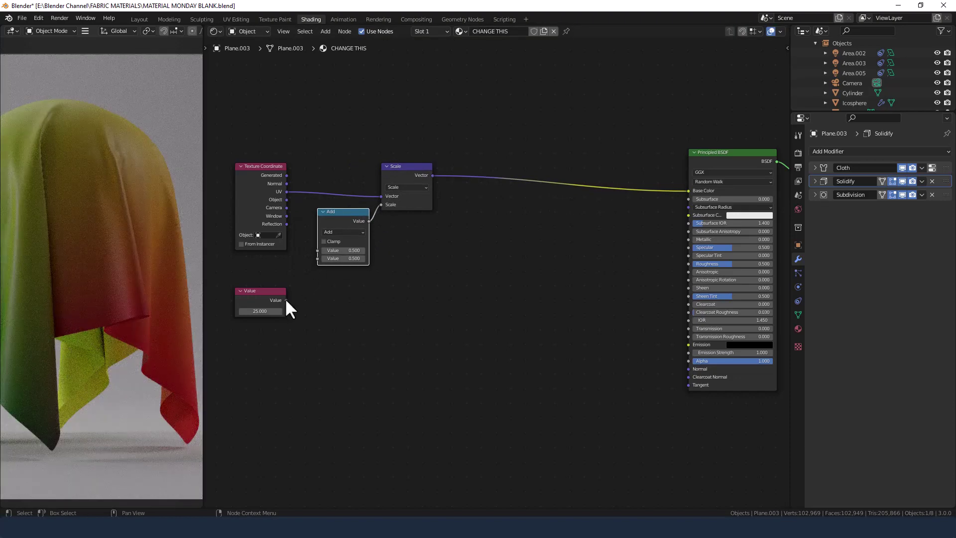
Step: Feed the Value node into the Math node's first input, and set the Math node to Multiply by 3
drag(286, 300, 317, 250)
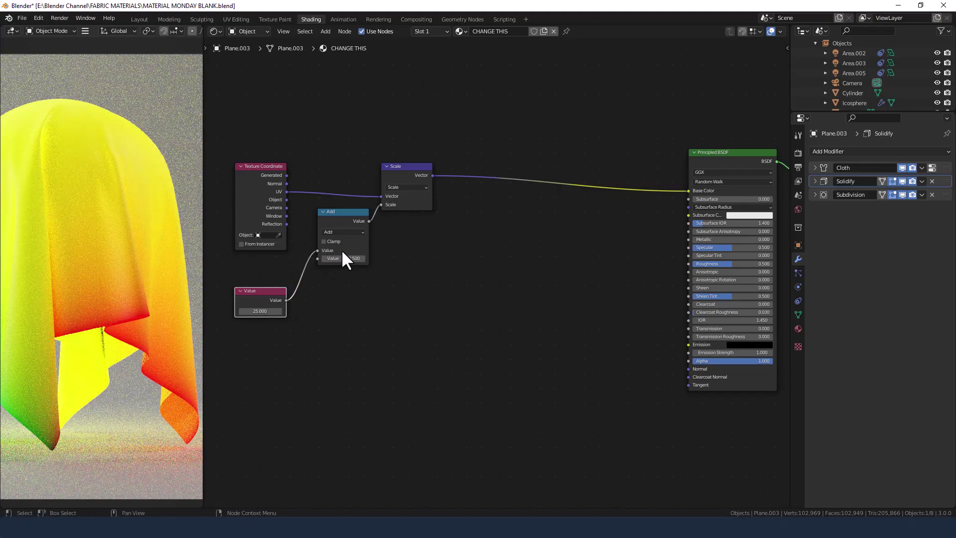
click(346, 232)
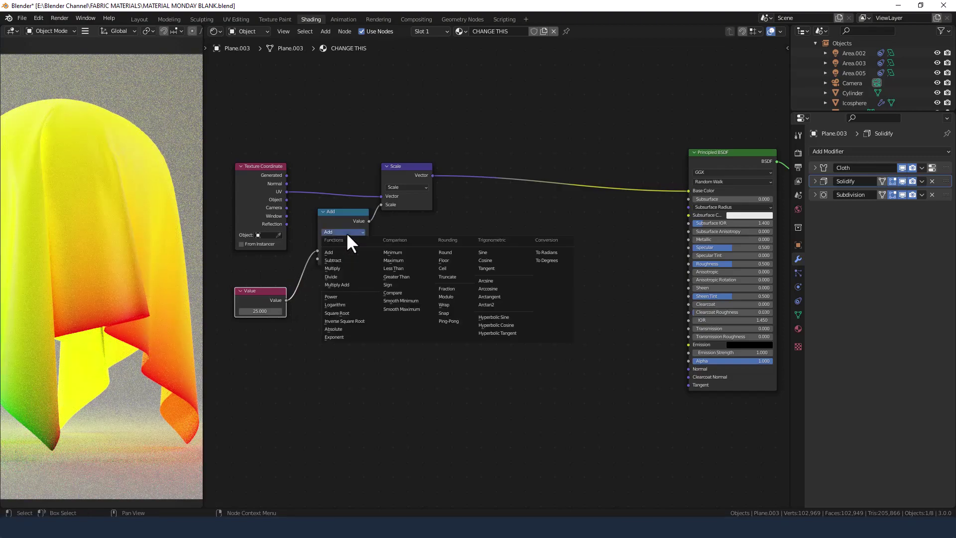
click(348, 268)
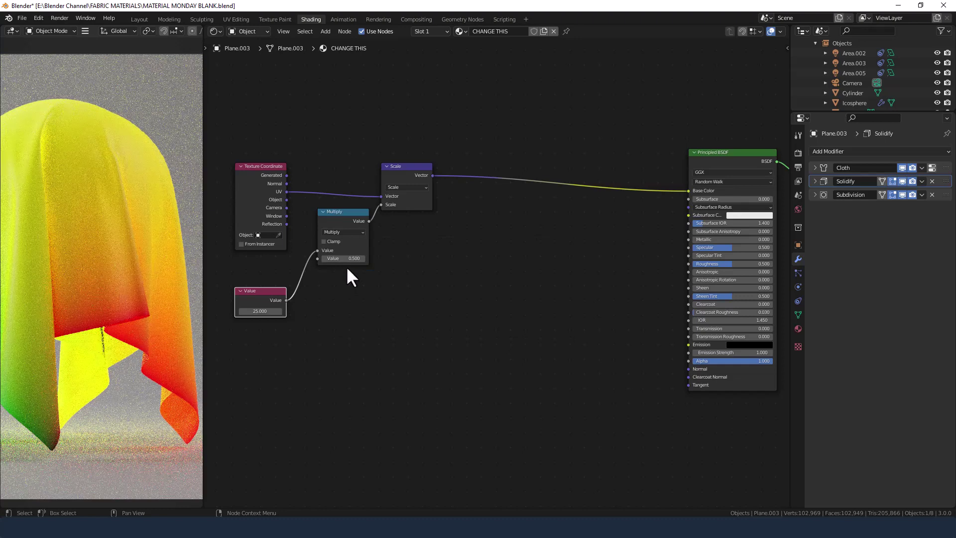
click(345, 260)
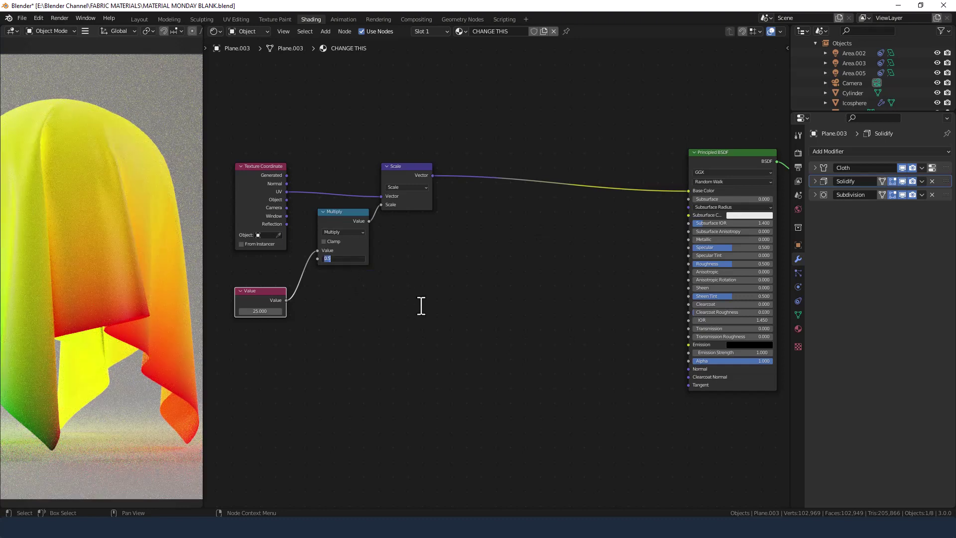
key(Return)
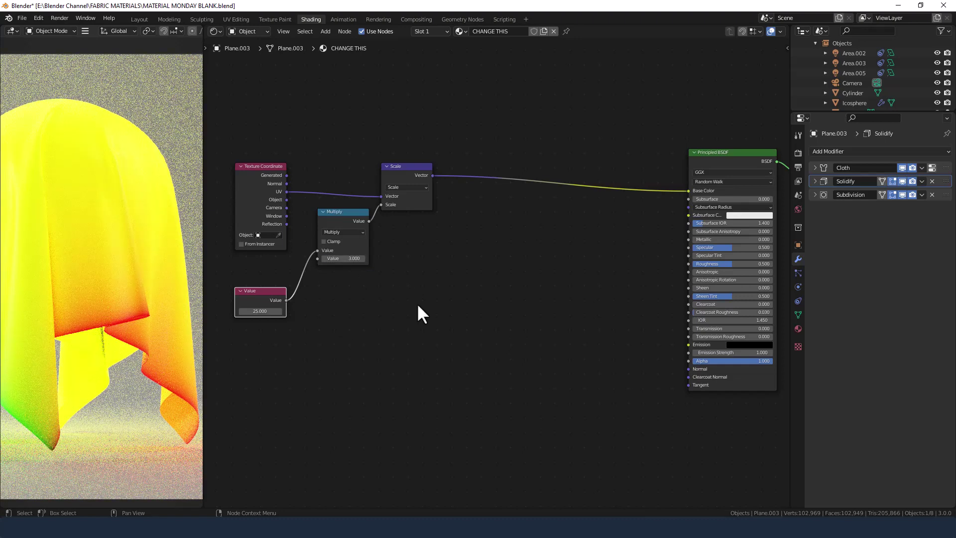
Step: Move the Value node up to sit directly beneath the Texture Coordinate node
click(302, 286)
drag(277, 292, 277, 271)
key(Home)
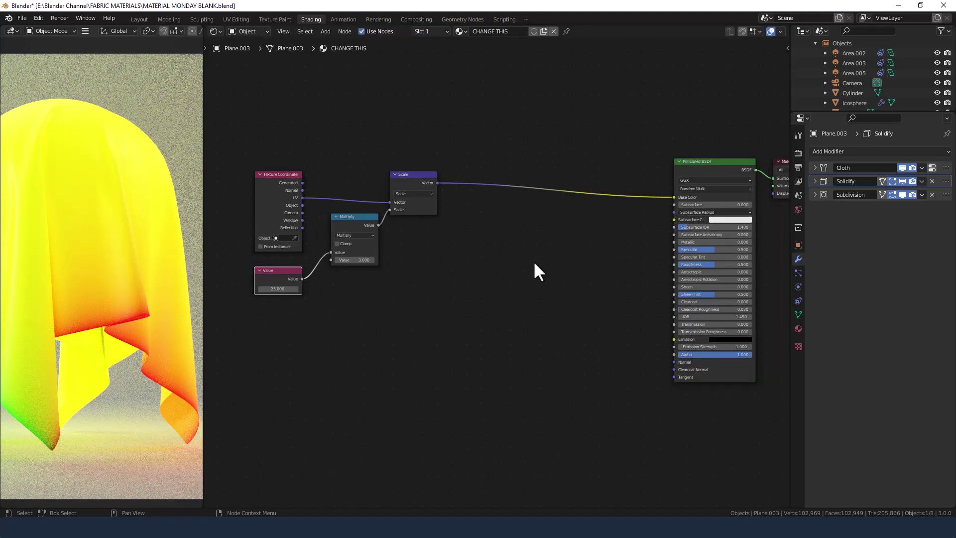
Step: Insert a Wave Texture node on the link between Scale and Base Color, and place a duplicate of it directly below
click(455, 277)
key(shift+a)
click(452, 276)
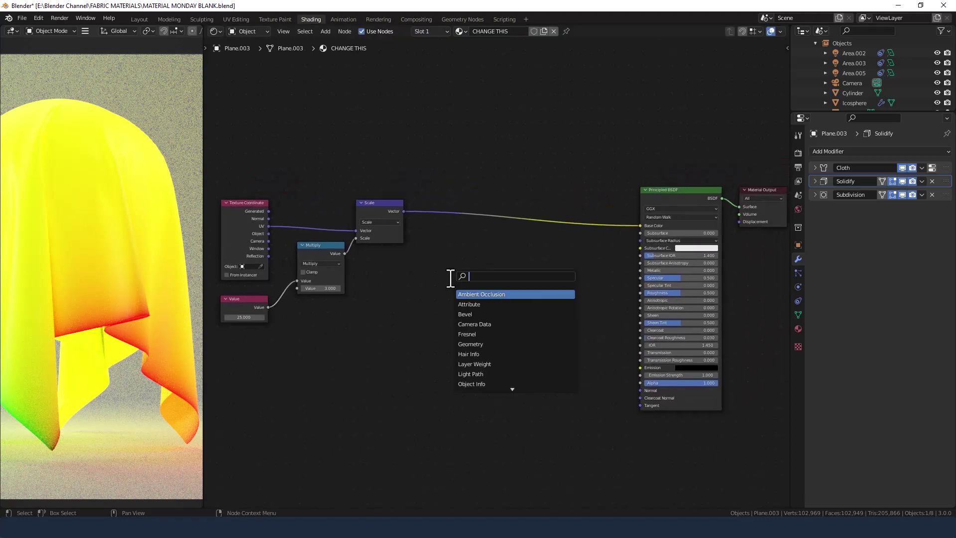
text(WAVE)
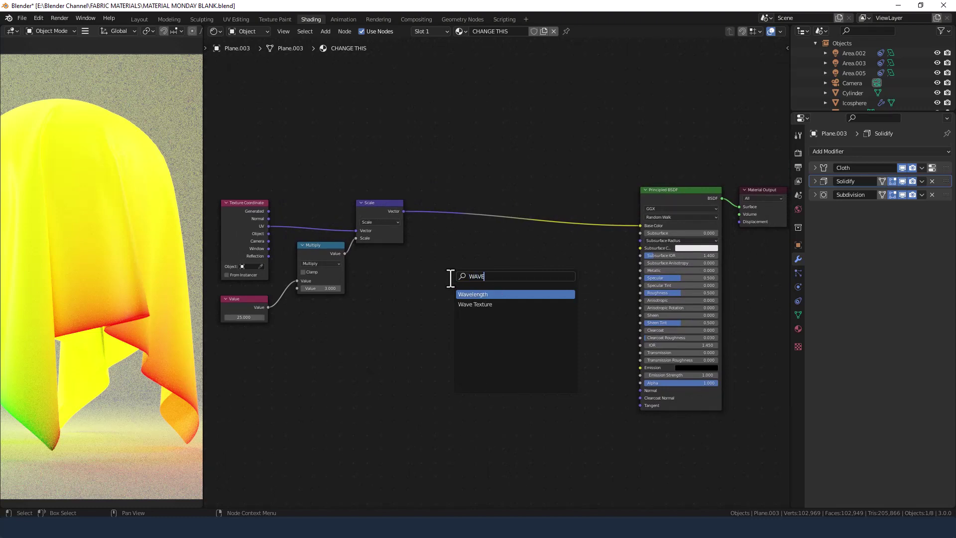
key(Down)
key(Return)
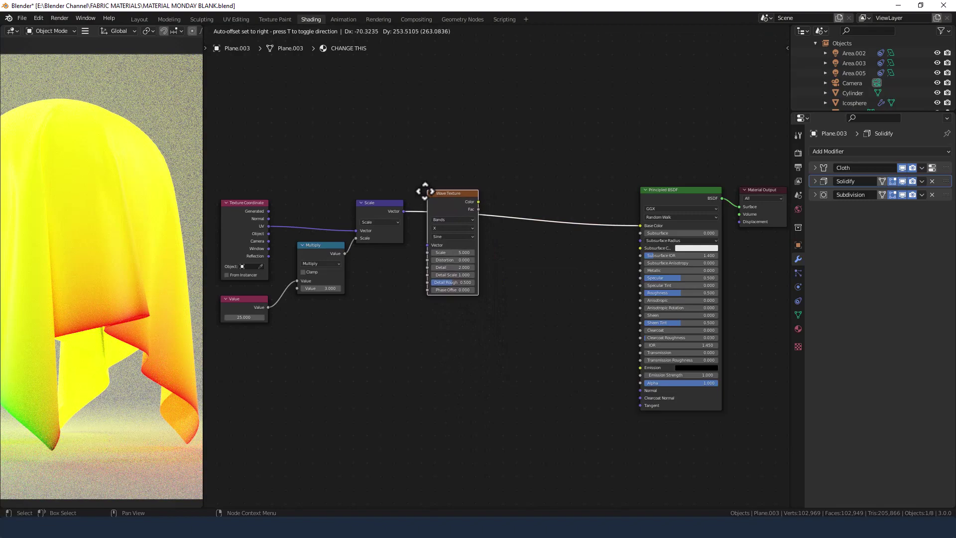
click(428, 196)
key(shift+d)
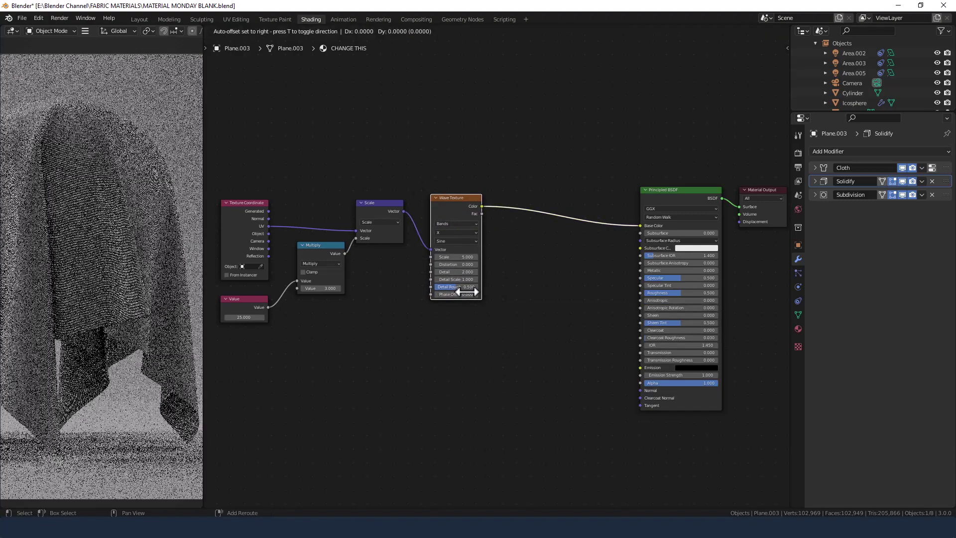
click(466, 406)
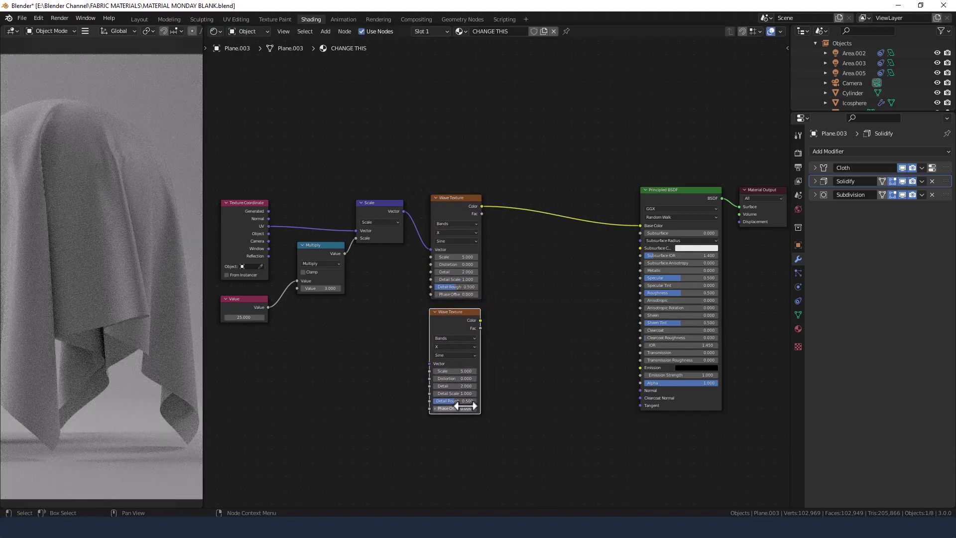
Step: Connect the Scale node's Vector output to the lower Wave Texture's Vector input, and move both Wave Texture nodes up together
drag(404, 211, 428, 364)
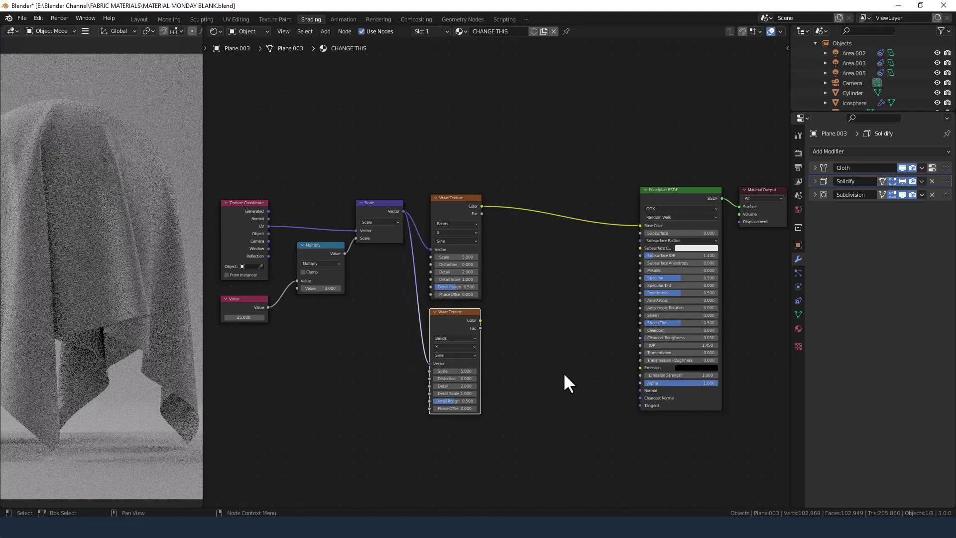
drag(427, 170, 465, 322)
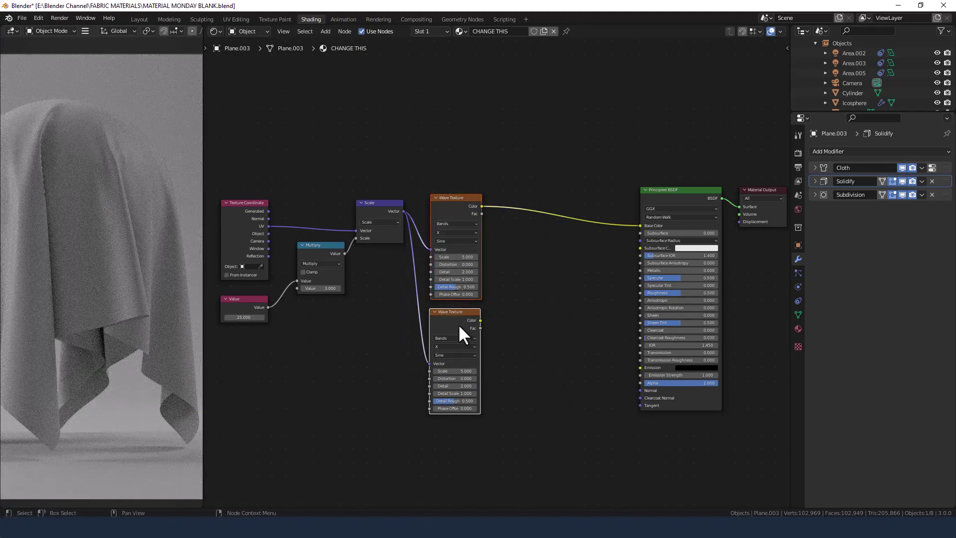
key(g)
drag(455, 257, 456, 256)
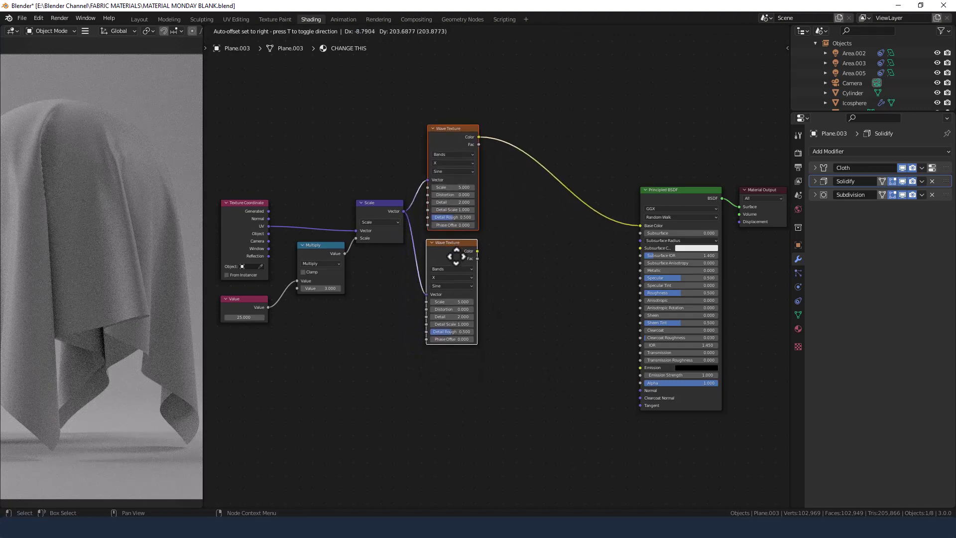
click(456, 255)
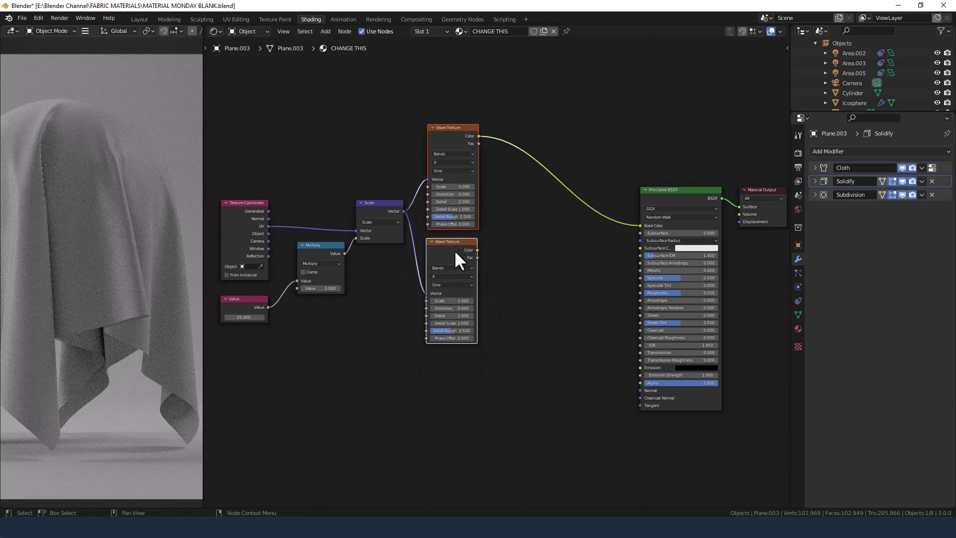
Step: Set the upper Wave Texture's wave profile to Triangle and its Scale to pi
scroll(453, 250, up, 3)
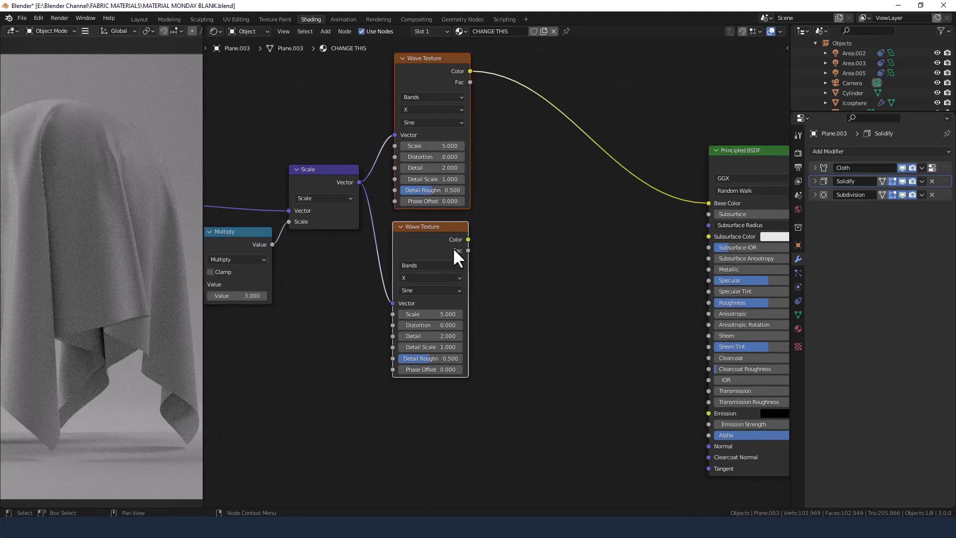
middle_drag(437, 227, 446, 287)
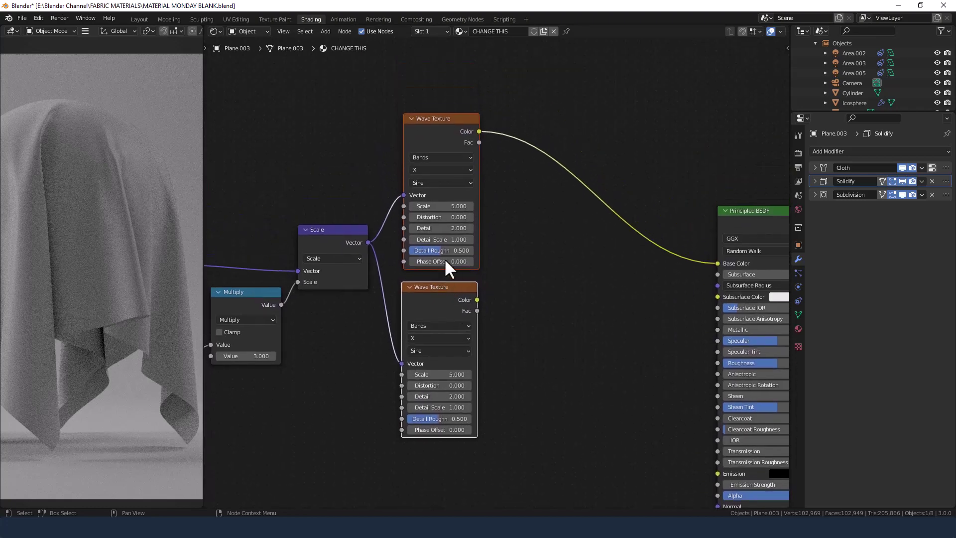
click(437, 183)
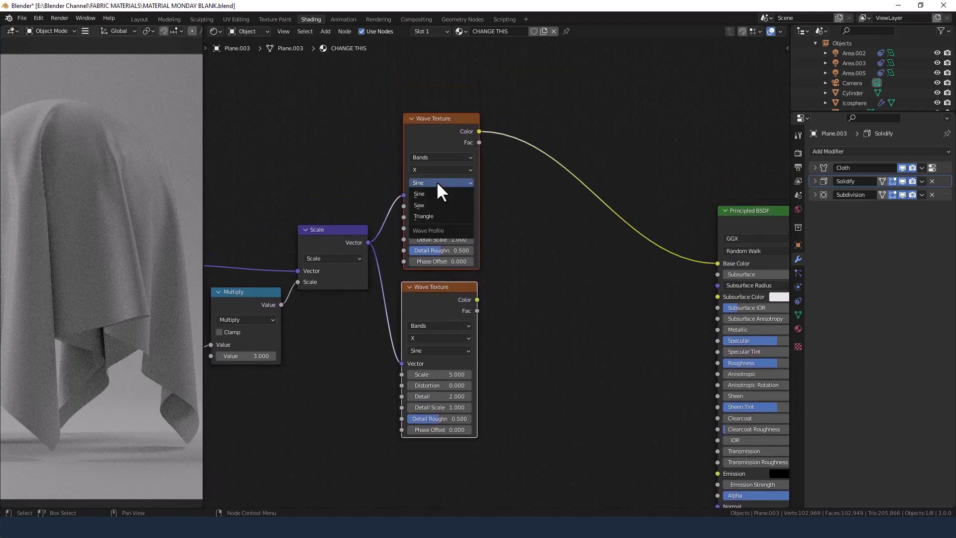
click(434, 216)
click(436, 206)
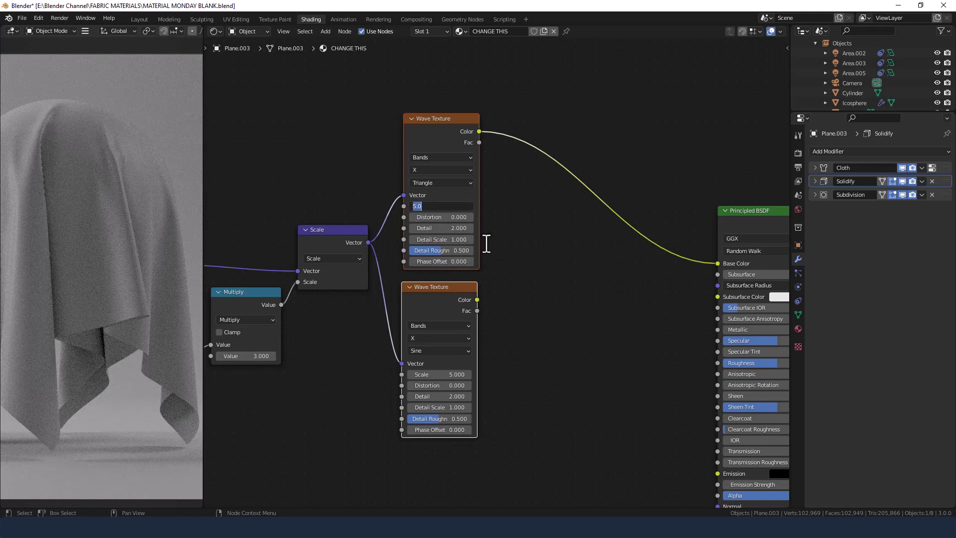
key(Caps_Lock)
text(pi)
key(Return)
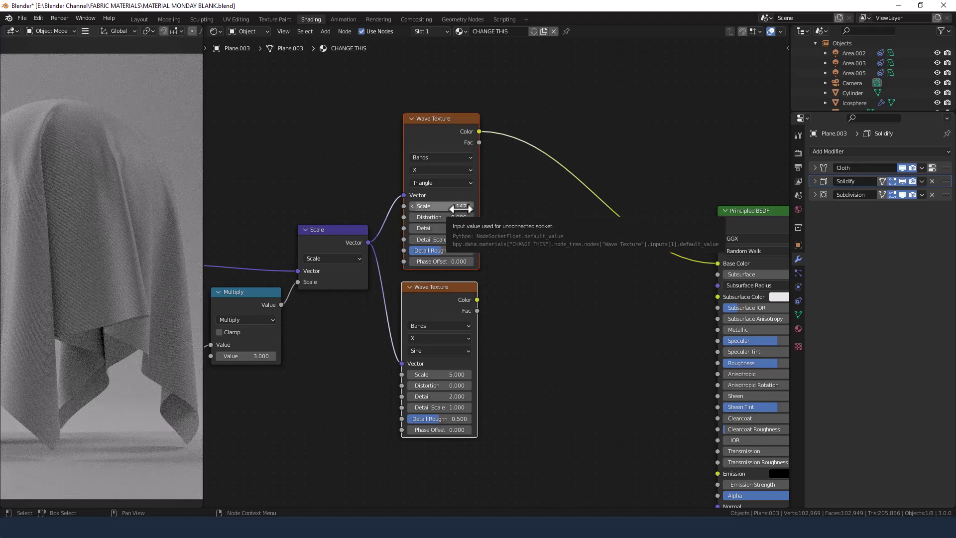
Step: Set the upper Wave Texture's Detail to 8 and its Phase Offset to 0.5
click(449, 228)
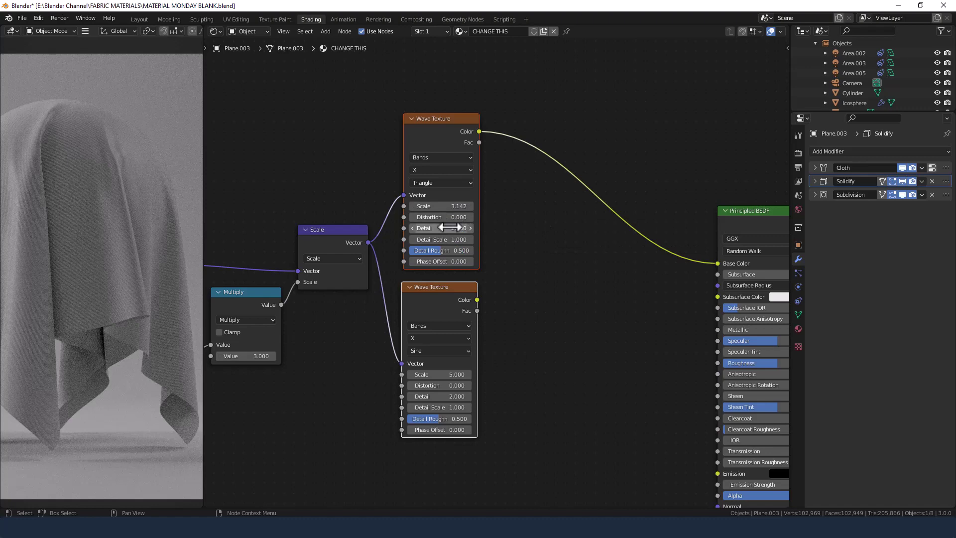
text(8)
key(Return)
click(441, 261)
key(BackSpace)
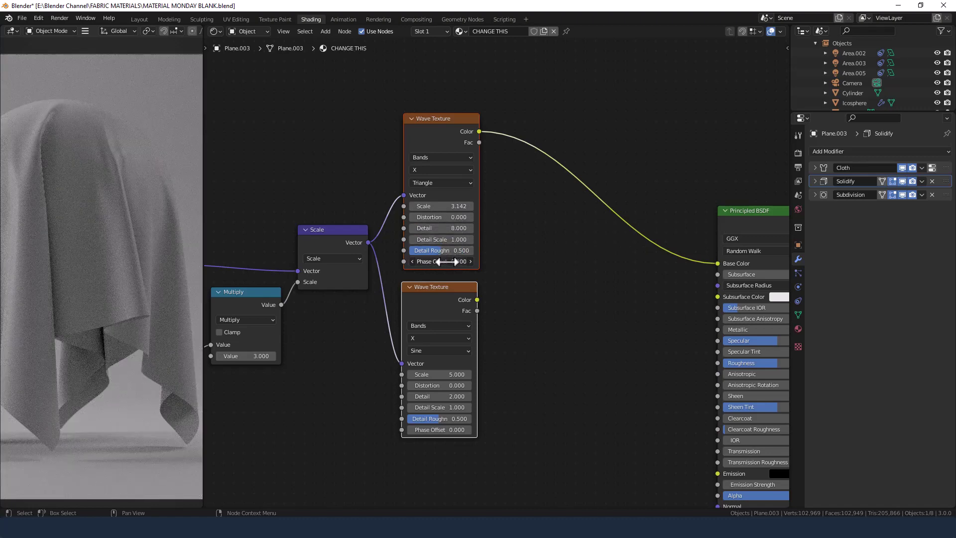
text(.5)
key(Return)
Step: Set the lower Wave Texture's wave profile to Triangle, its Scale to pi and its Detail to 8
click(422, 350)
click(421, 384)
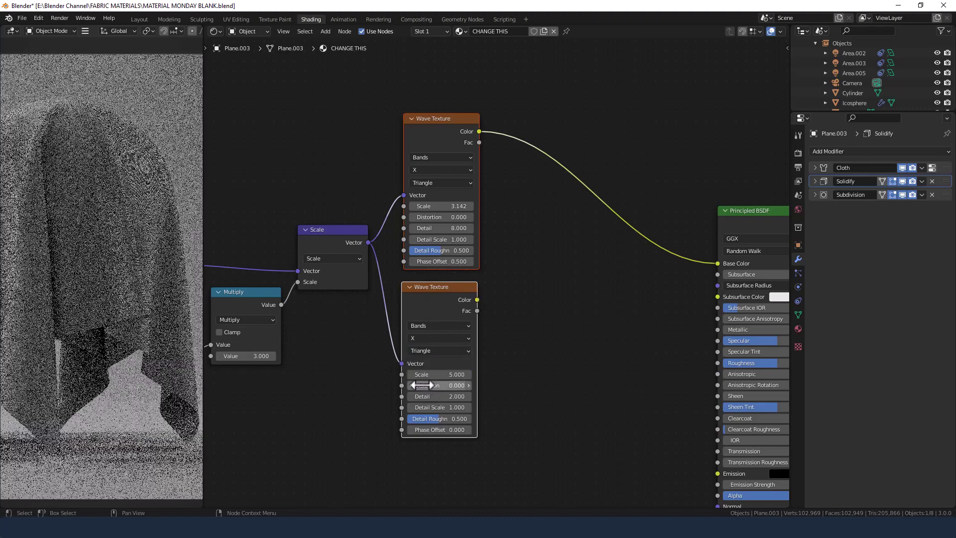
click(426, 374)
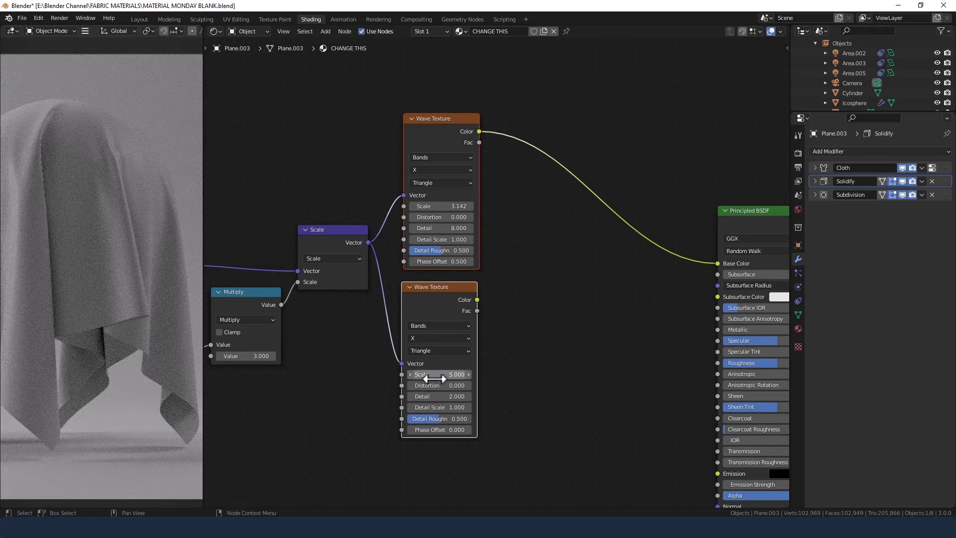
text(pi)
key(Return)
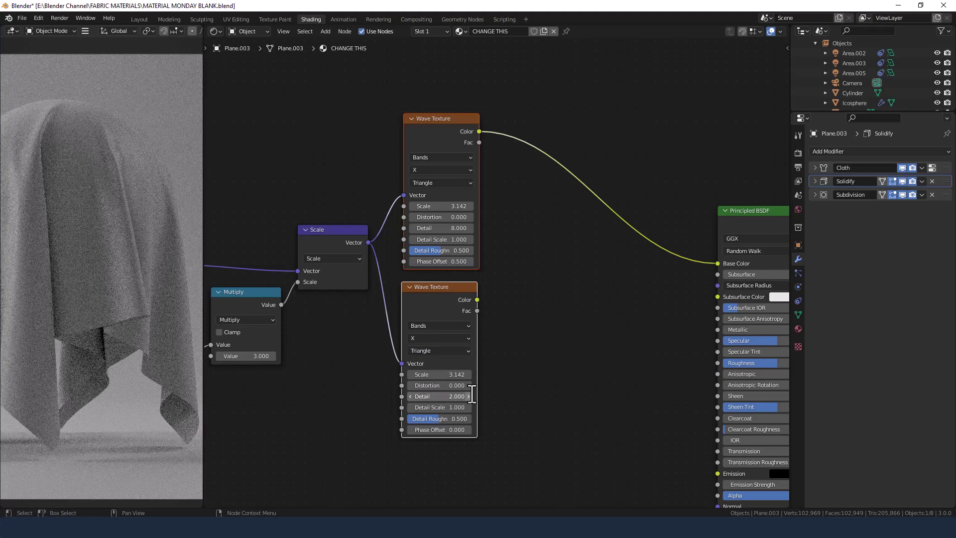
click(451, 397)
text(8)
key(Return)
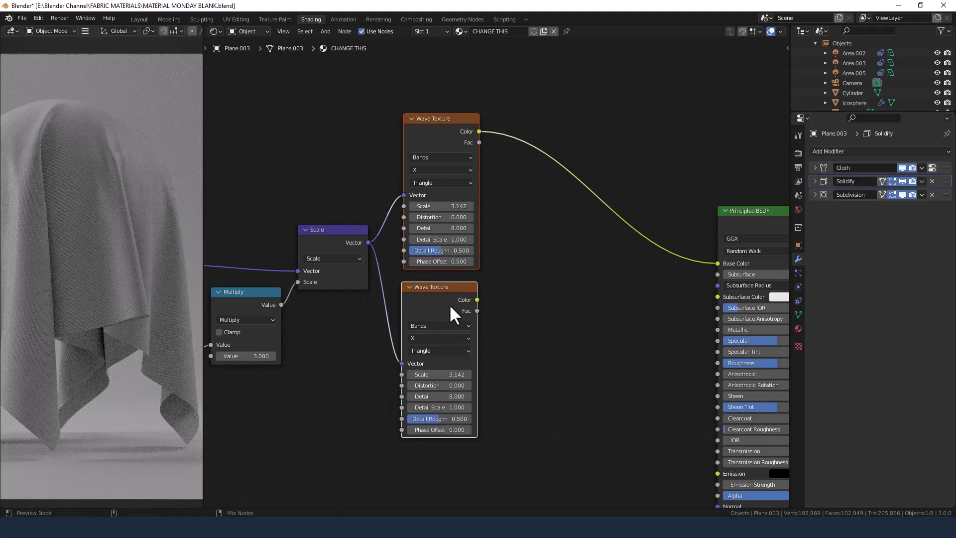
Step: Combine the two Wave Texture colors in a Mix node feeding Base Color, then expand the node and move it up slightly
ctrl+shift+right_drag(450, 304, 454, 166)
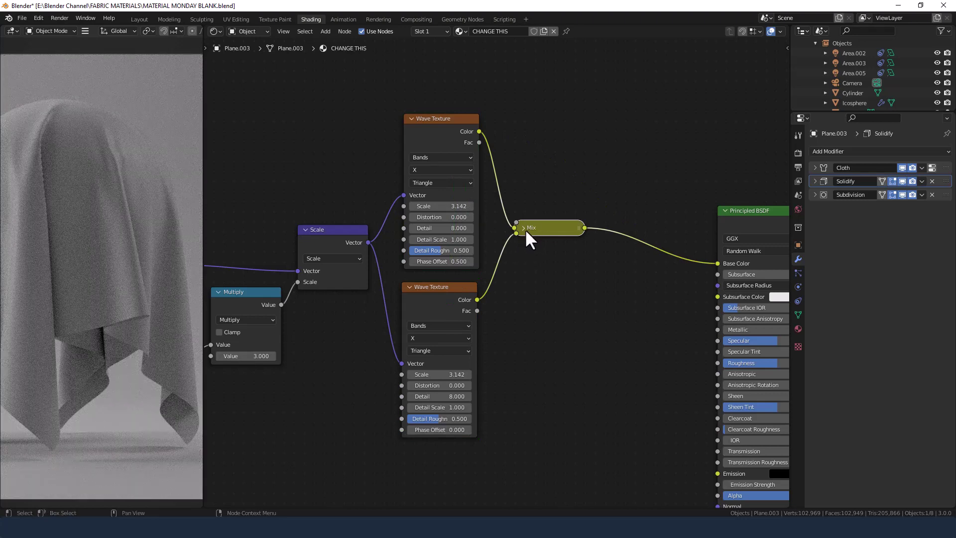
click(523, 228)
drag(537, 230, 539, 196)
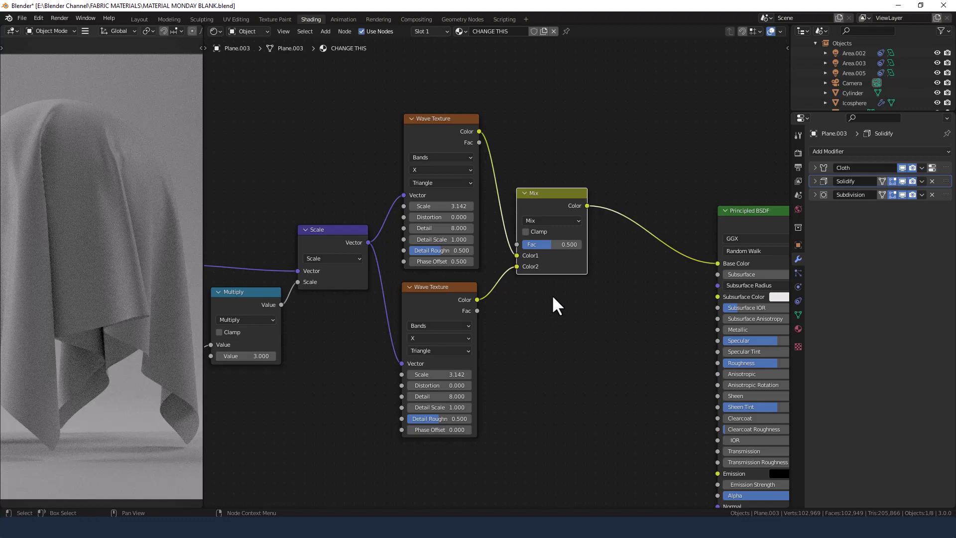
Step: Move the Mix, Principled BSDF and Material Output nodes together to the right, making room after the Wave Textures
scroll(552, 294, down, 4)
drag(533, 192, 745, 298)
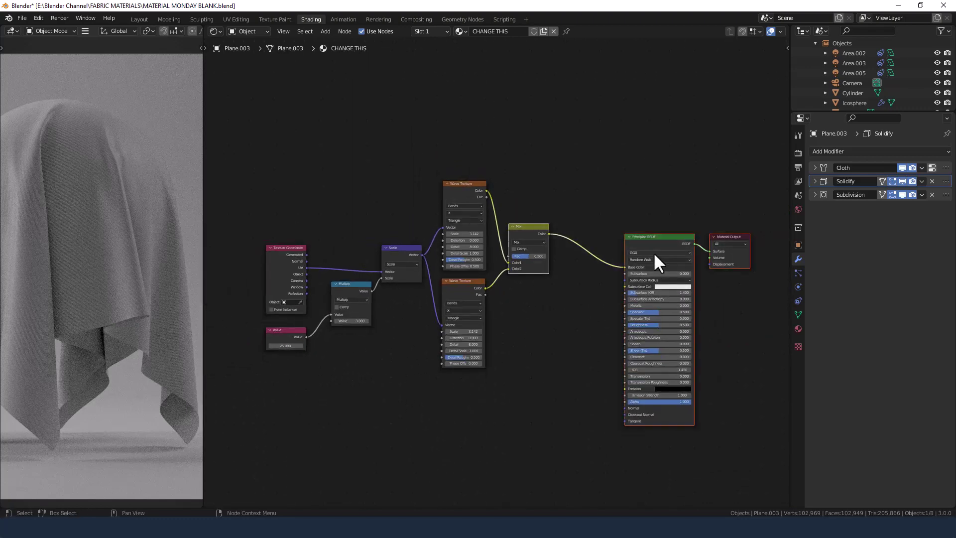
drag(654, 253, 770, 241)
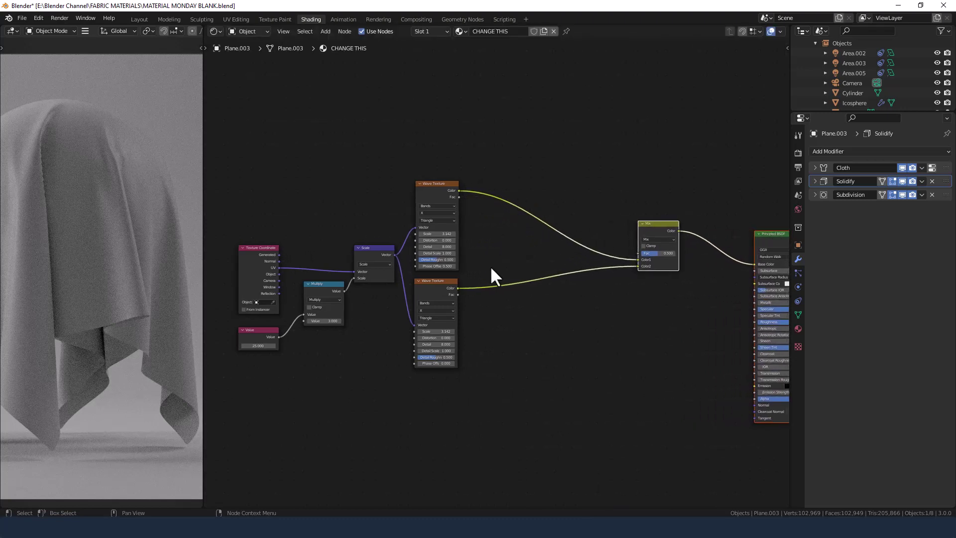
Step: Insert a Map Range node on the link between the upper Wave Texture and the Mix node's Color1 input
mouse_move(523, 312)
middle_down()
mouse_move(532, 363)
mouse_move(507, 315)
middle_up()
scroll(532, 357, up, 3)
key(shift+a)
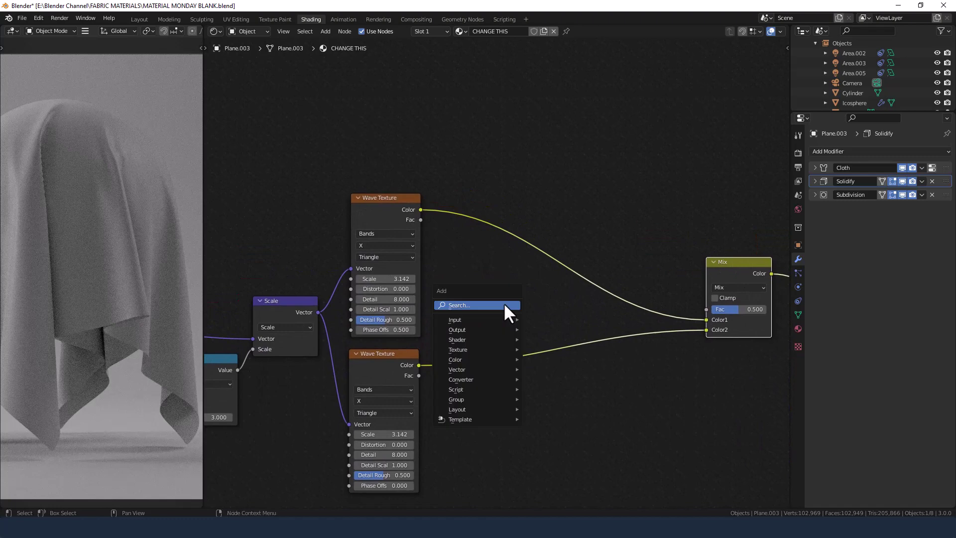
click(504, 304)
text(map)
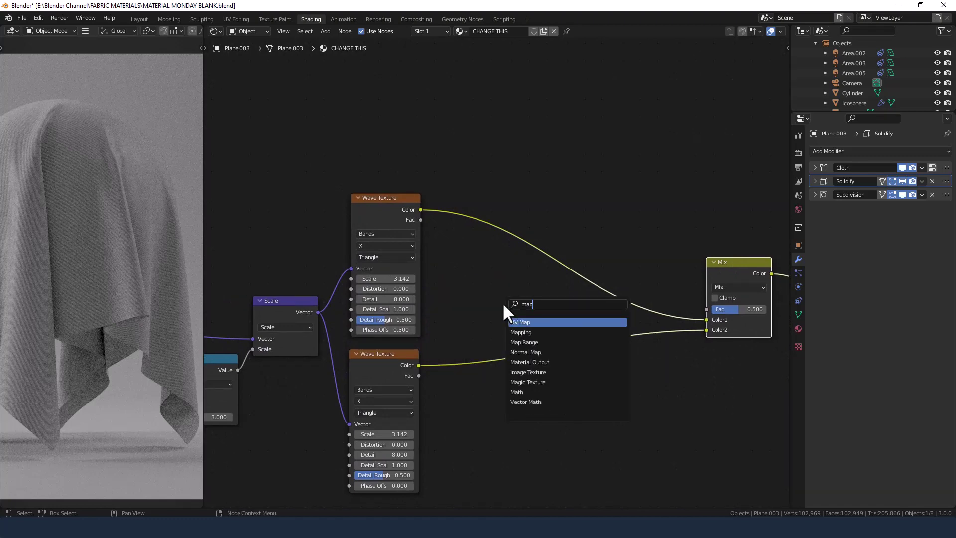
key(Down)
key(Down)
key(Return)
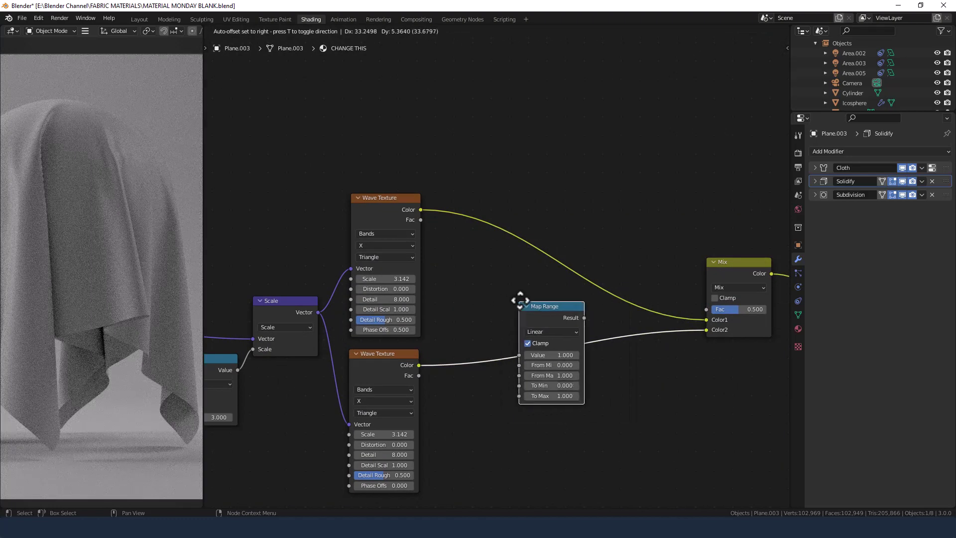
click(511, 219)
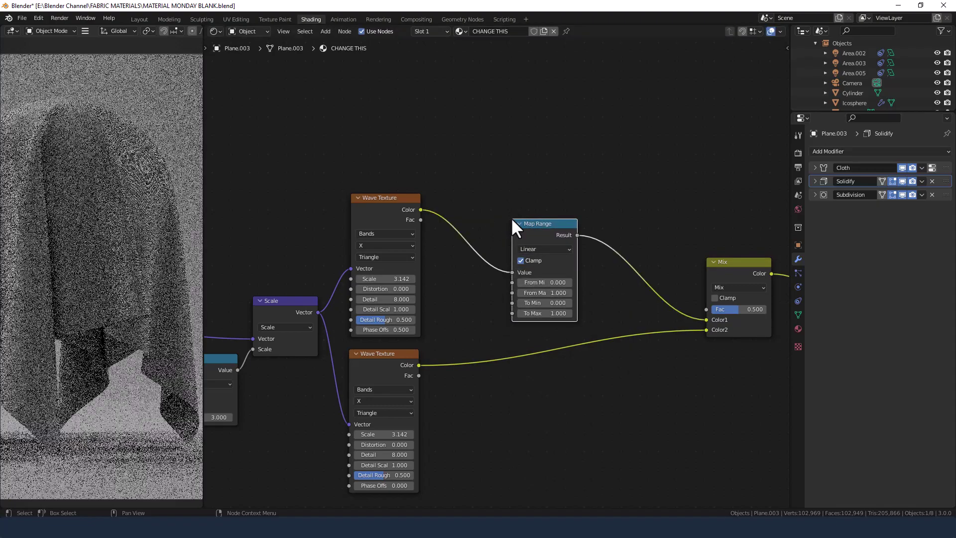
Step: Insert a ColorRamp node on the link between the lower Wave Texture and the Mix node's Color2 input
key(shift+a)
click(510, 391)
text(co)
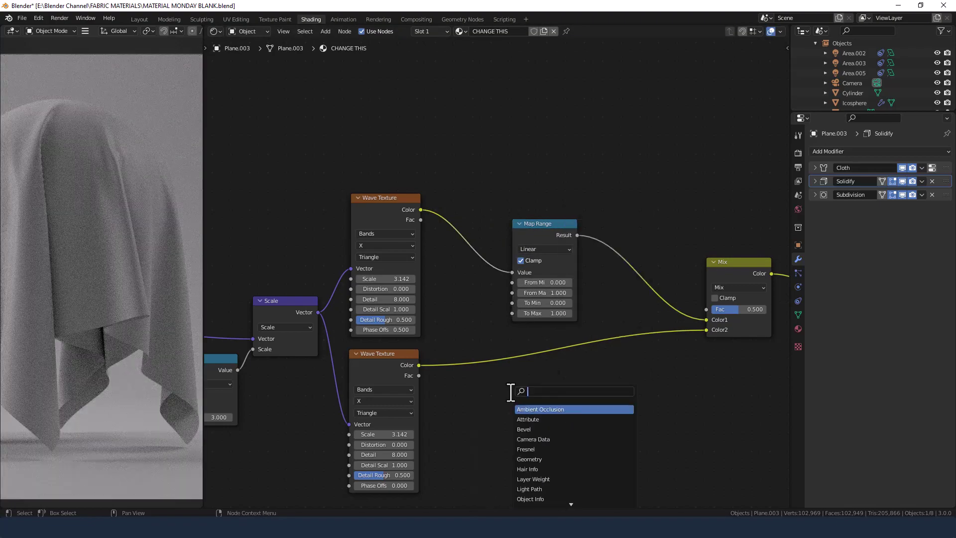
text(lo)
key(Return)
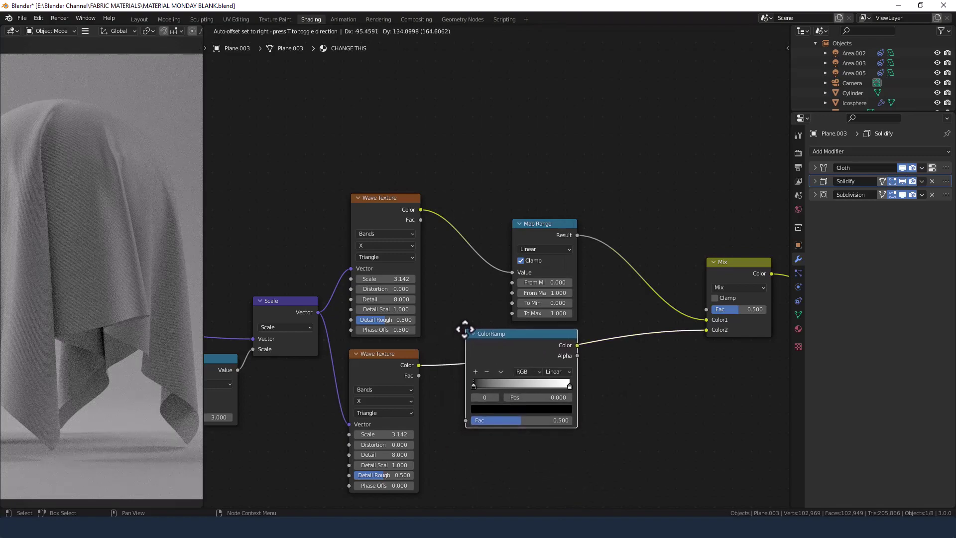
click(464, 326)
Step: Shift the Map Range and ColorRamp nodes slightly left together, and bring the Mix node closer to them
drag(475, 155, 546, 353)
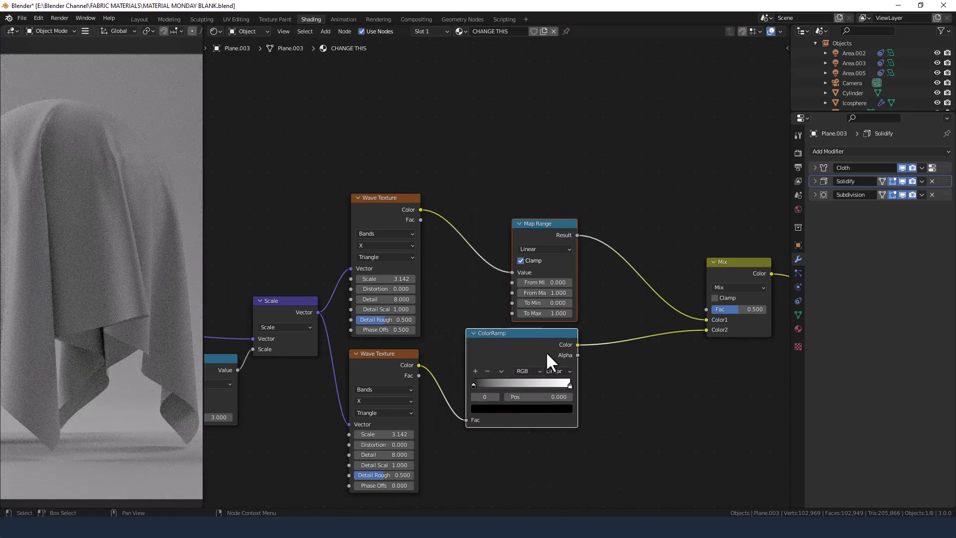
key(g)
click(521, 349)
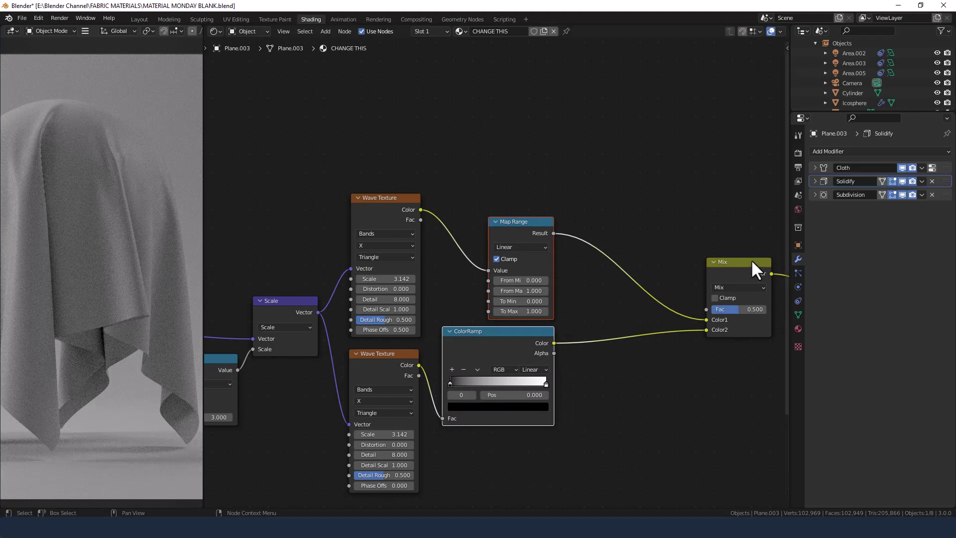
drag(751, 259, 653, 263)
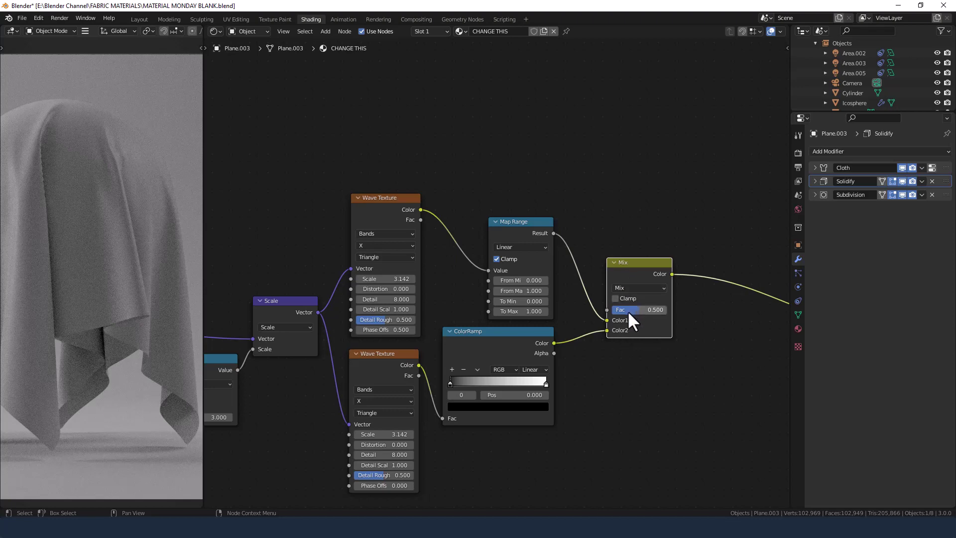
Step: Set the Mix node's Fac to 1.000 and its blending mode to Multiply
drag(628, 310, 666, 310)
click(645, 289)
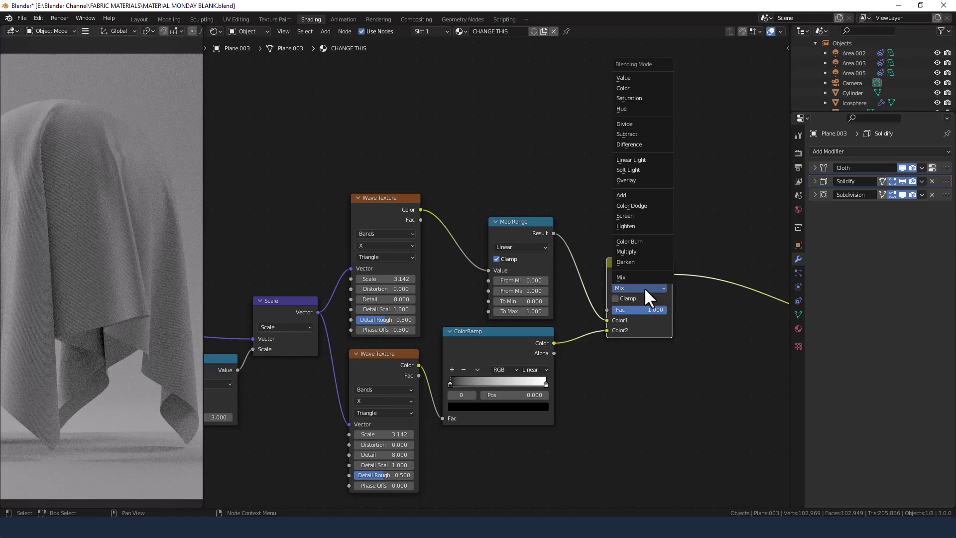
click(635, 252)
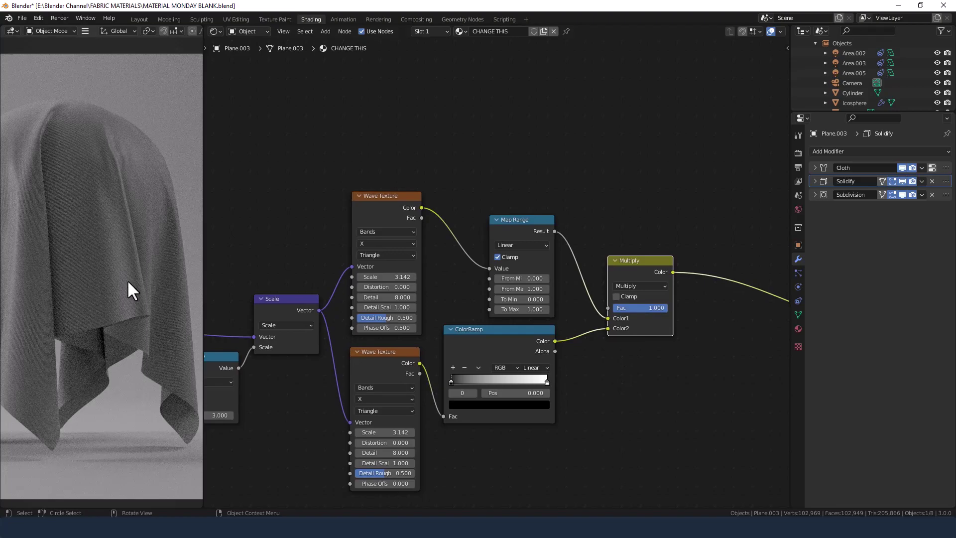
Step: Inspect the multiplied wave pattern on the draped cloth in the rendered preview, both up close and from farther away
scroll(127, 280, up, 8)
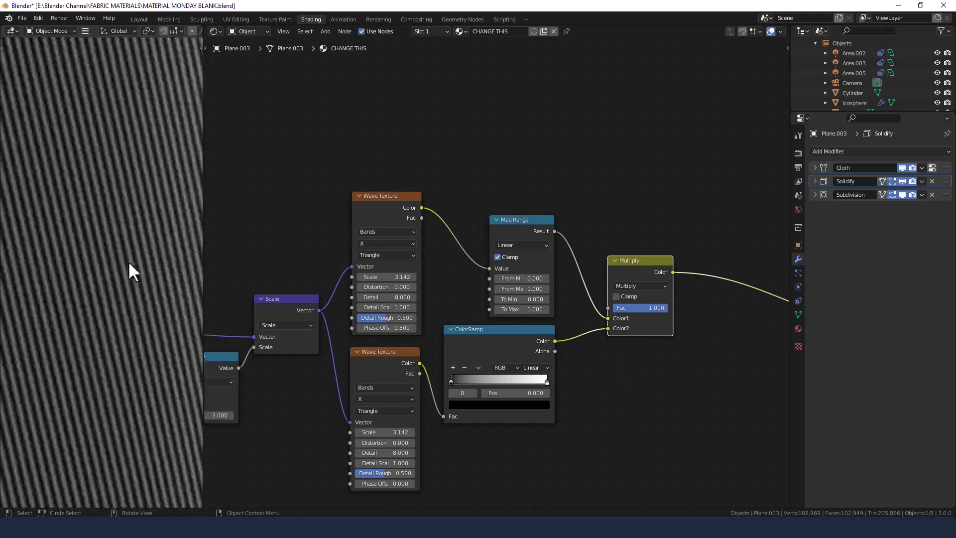
scroll(97, 318, down, 5)
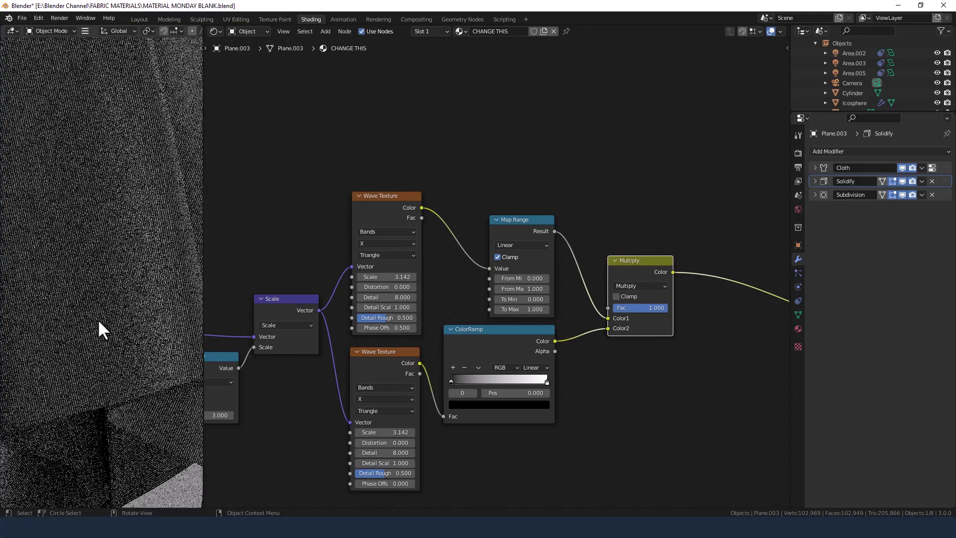
scroll(126, 289, down, 2)
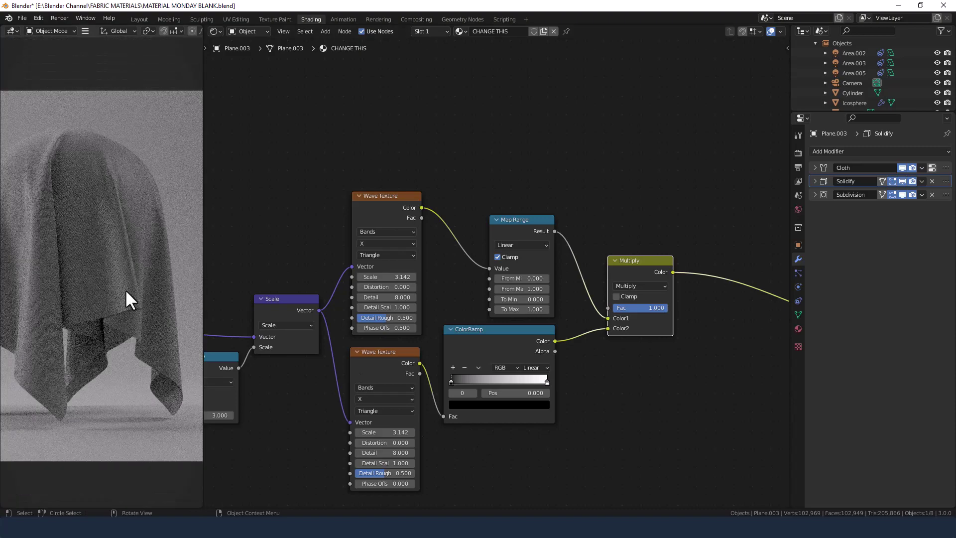
middle_drag(615, 371, 601, 357)
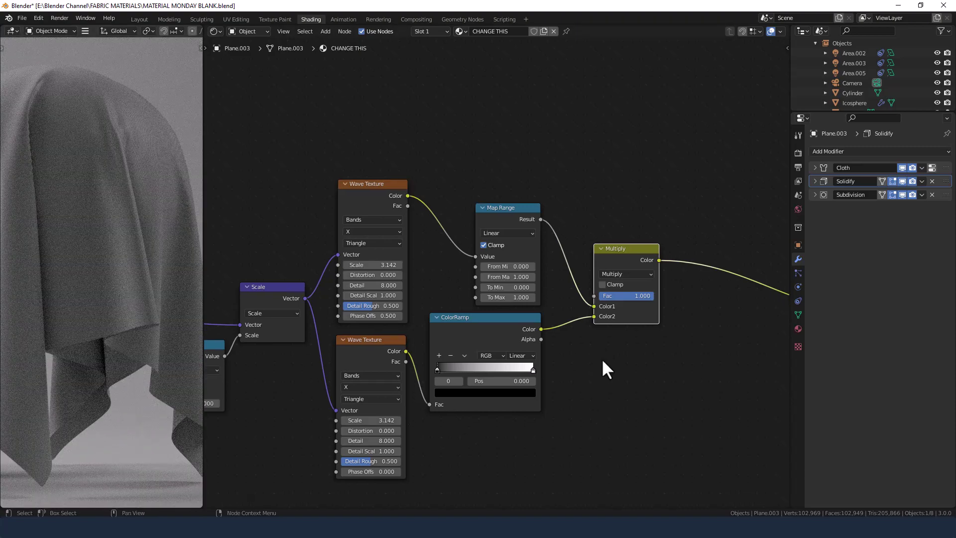
scroll(601, 358, up, 1)
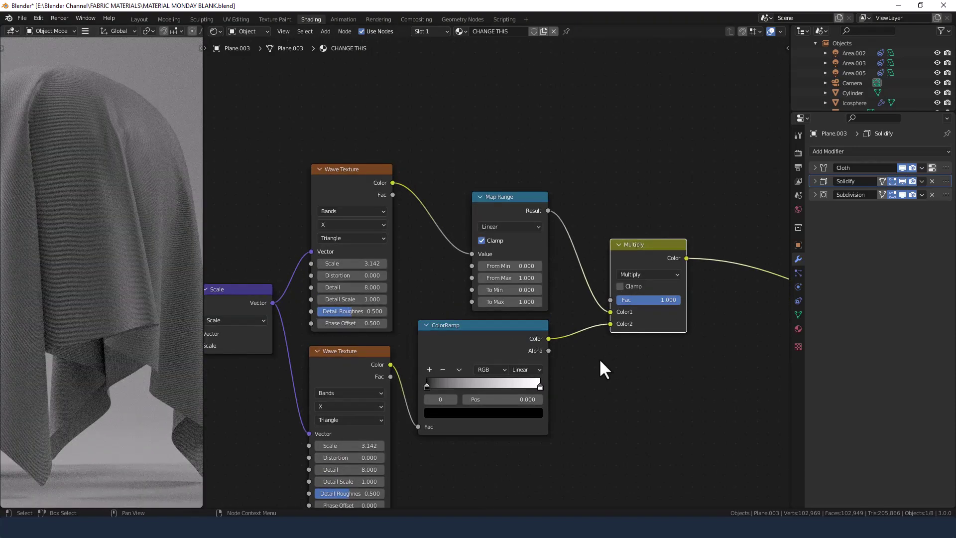
Step: Set the Map Range node's From Min to 0.82 and To Min to 0.5
scroll(542, 387, up, 1)
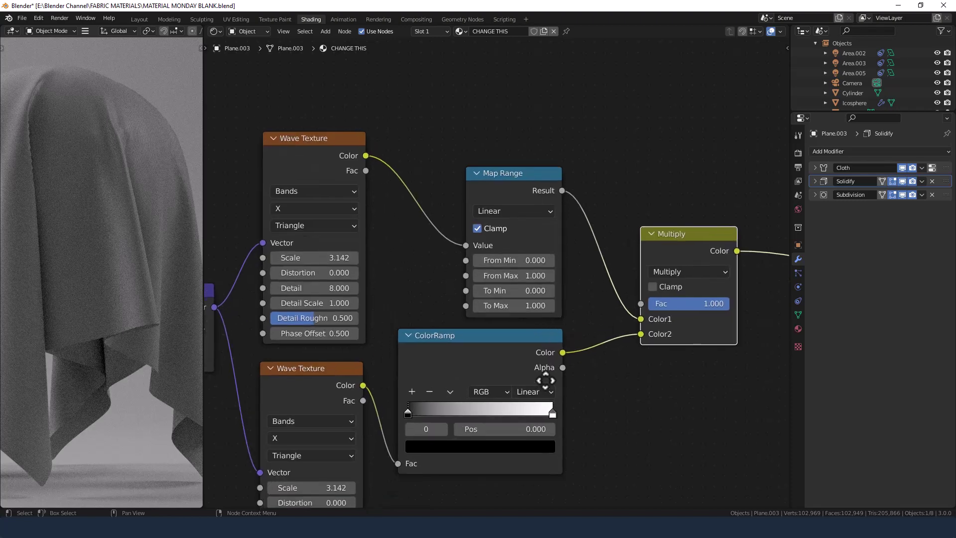
middle_drag(542, 388, 539, 346)
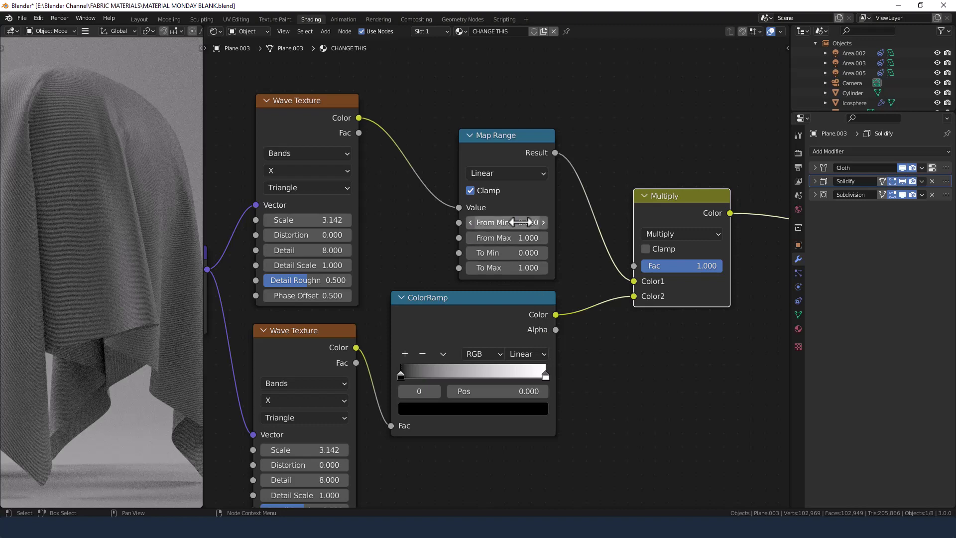
double_click(543, 222)
key(BackSpace)
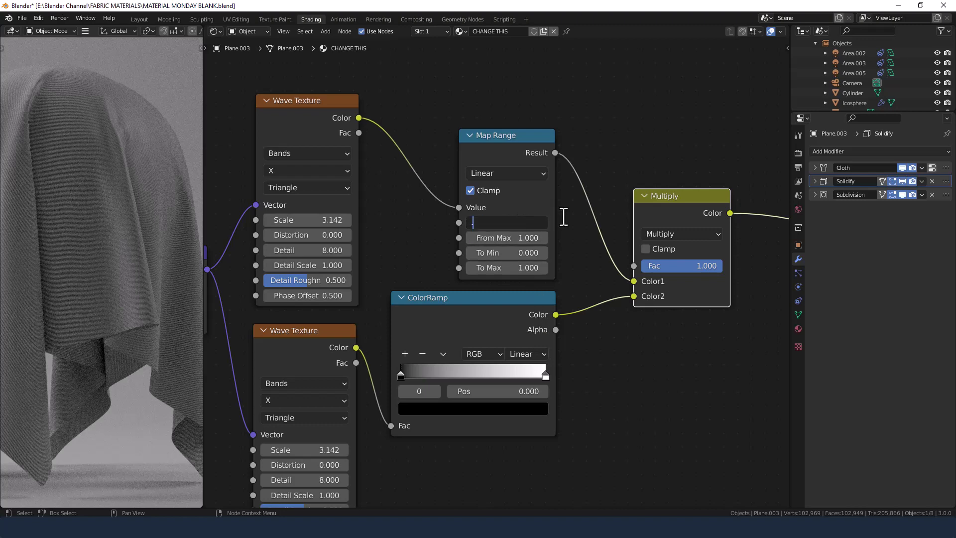
text(0.82)
key(Return)
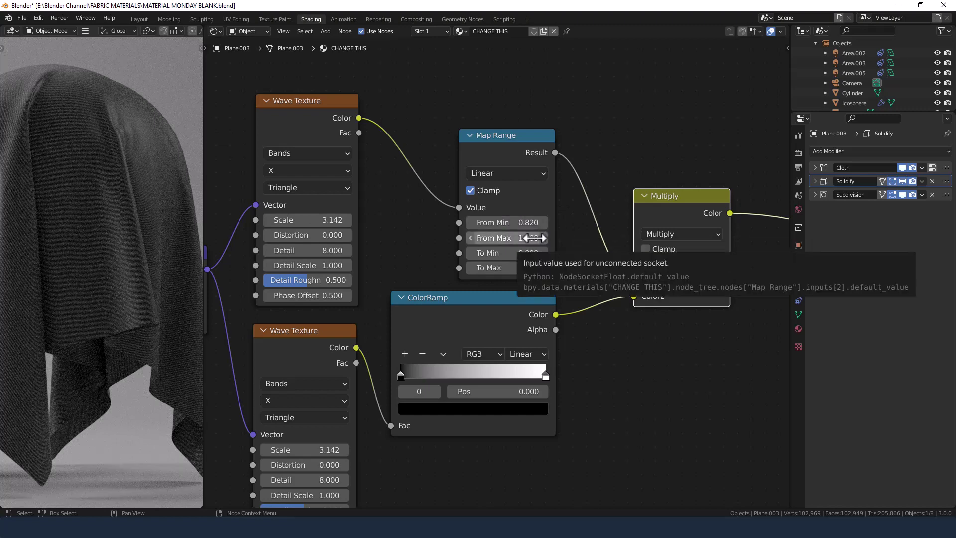
click(523, 252)
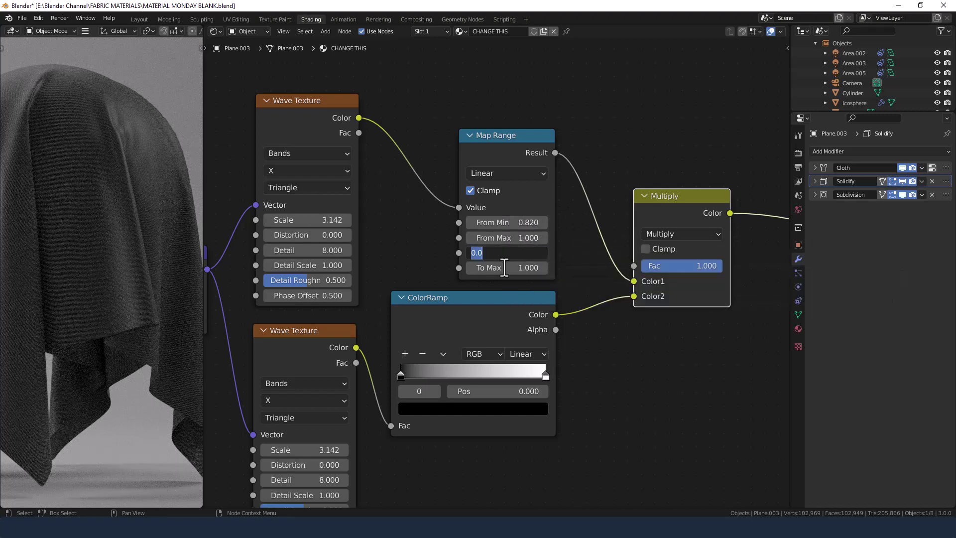
text(.5)
key(Return)
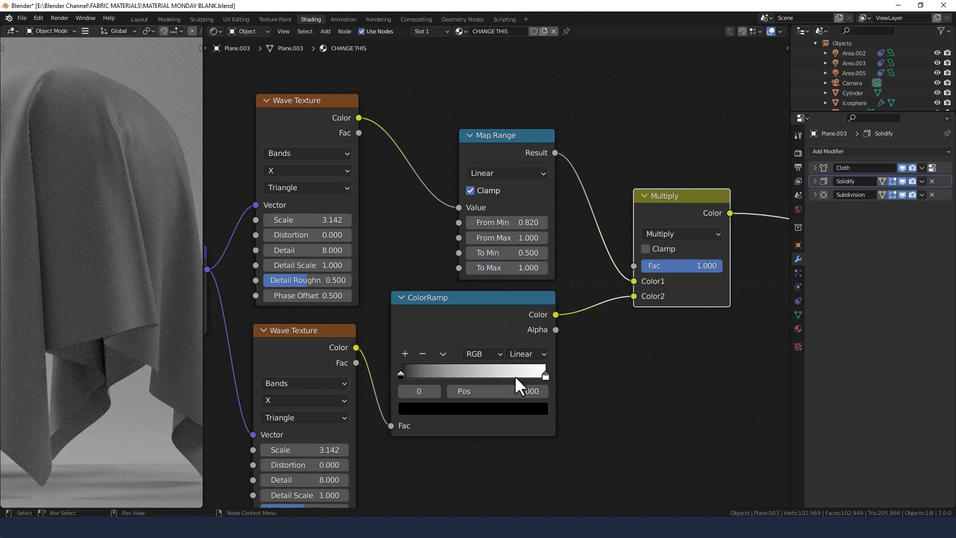
Step: Move the ColorRamp's white stop to position 0.8
click(550, 390)
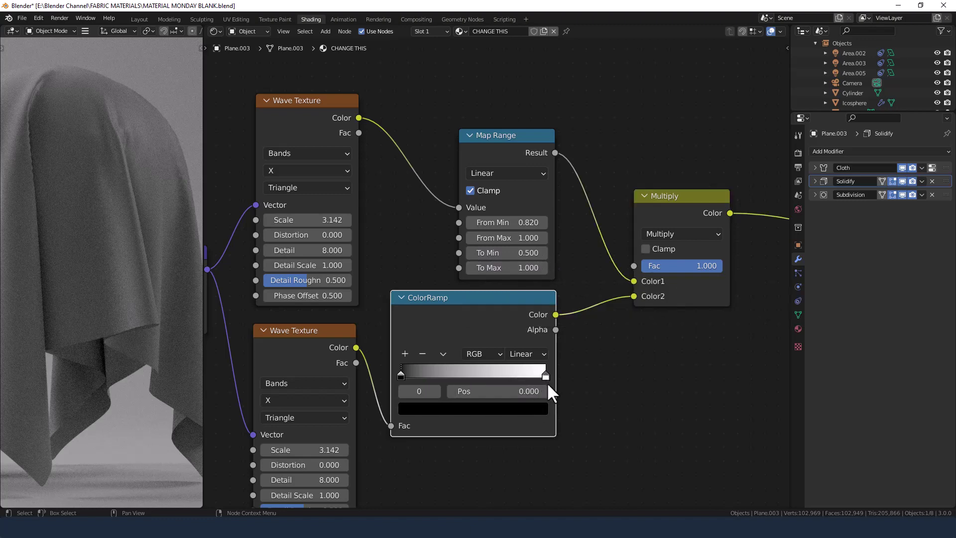
click(546, 374)
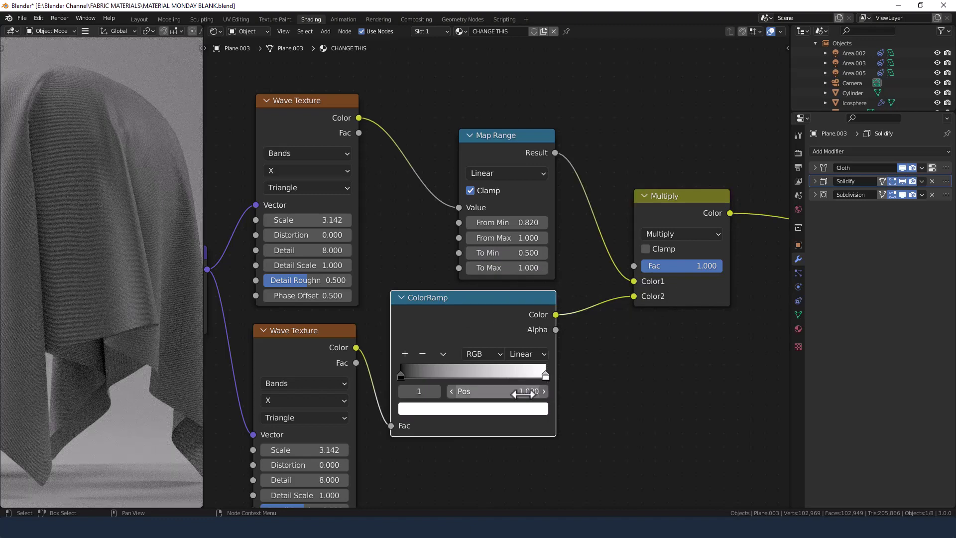
click(522, 392)
text(.8)
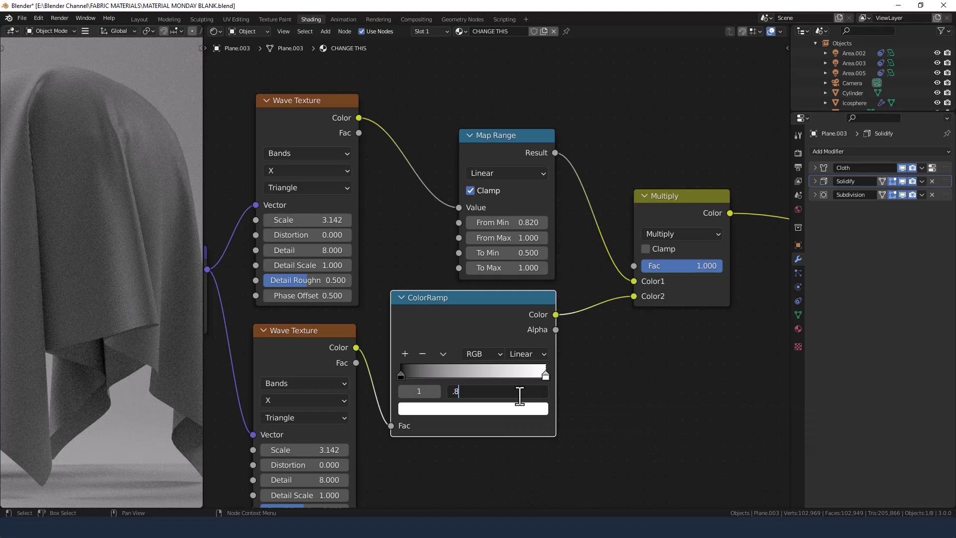
key(Return)
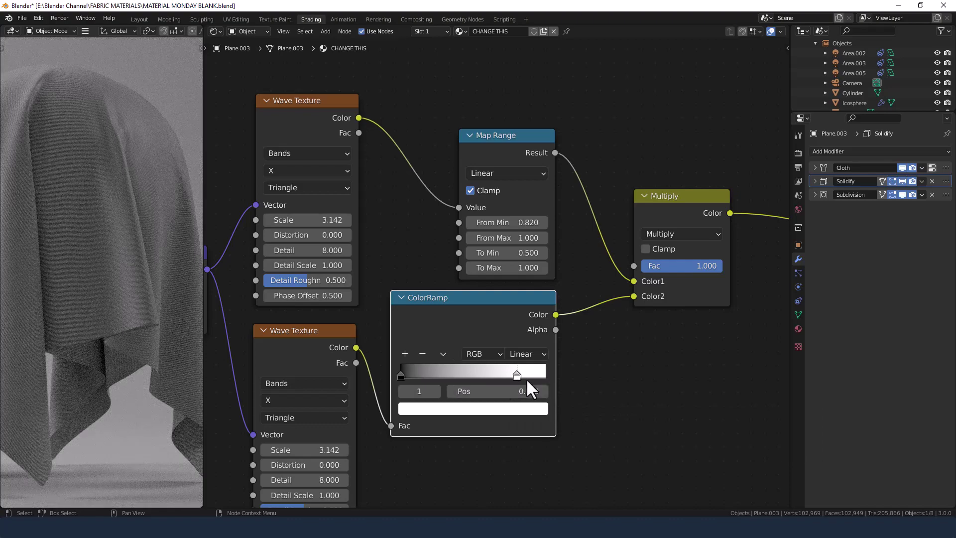
Step: Recolor the ColorRamp stop at 0.8 to the blue hex value 6F8FAF
click(505, 408)
click(476, 343)
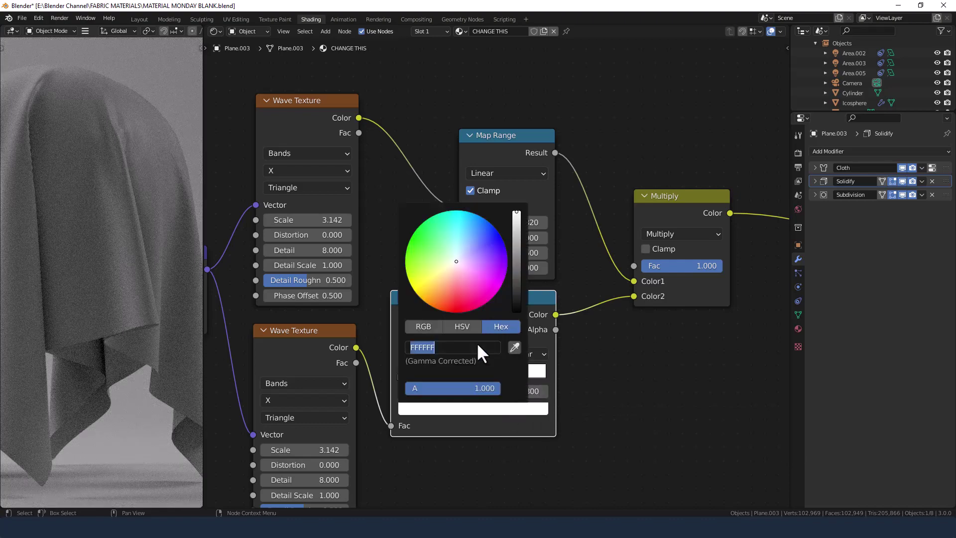
text(6F8FAF)
key(Return)
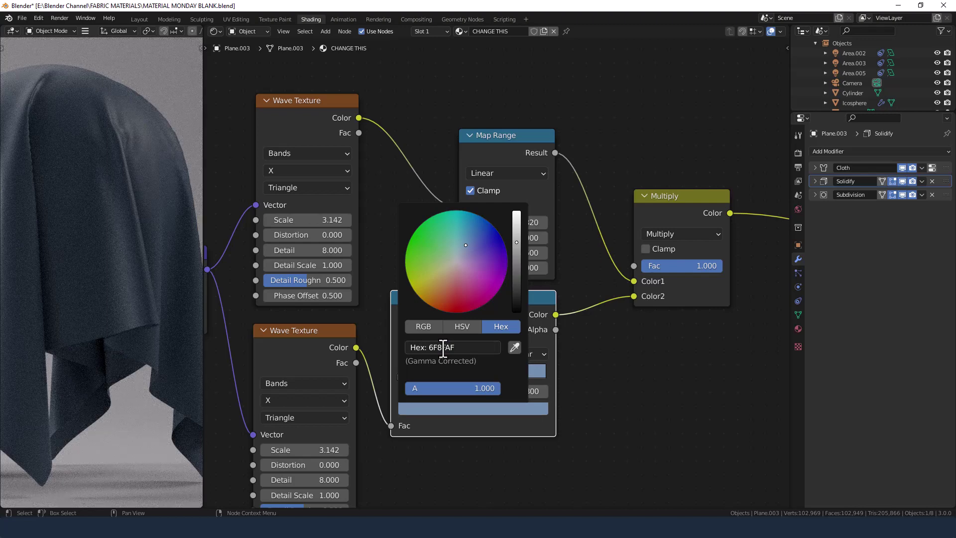
click(473, 327)
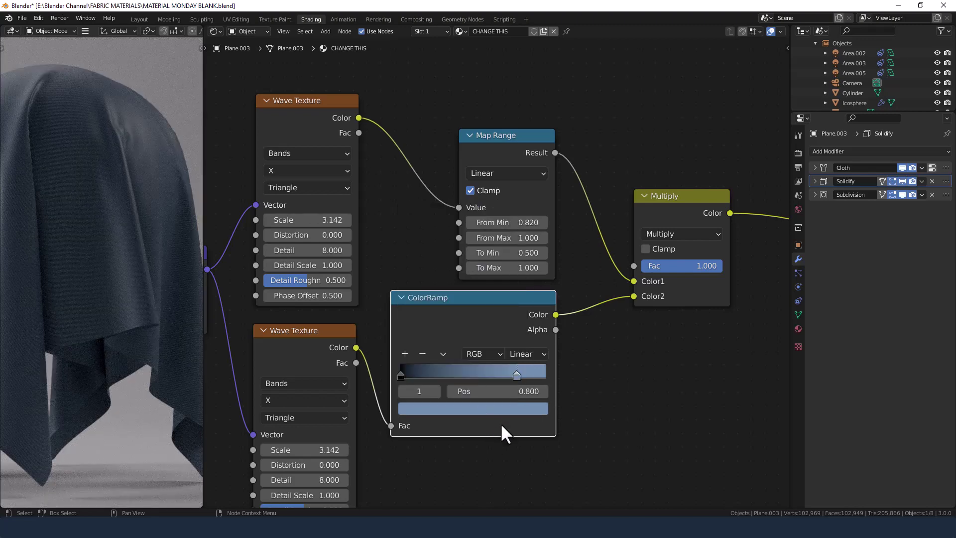
Step: Change the ColorRamp's black stop to white and move it to position 0.150
click(399, 375)
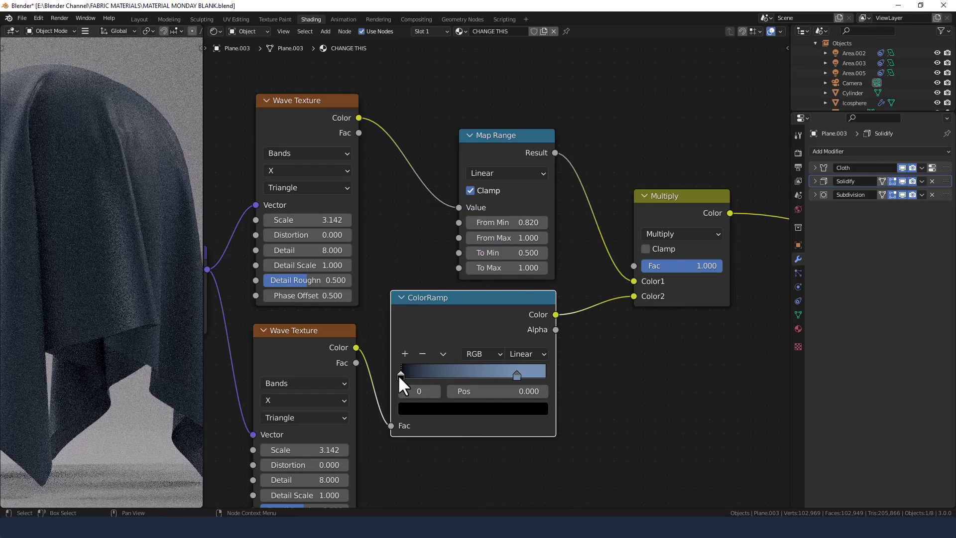
click(426, 408)
drag(426, 374, 493, 374)
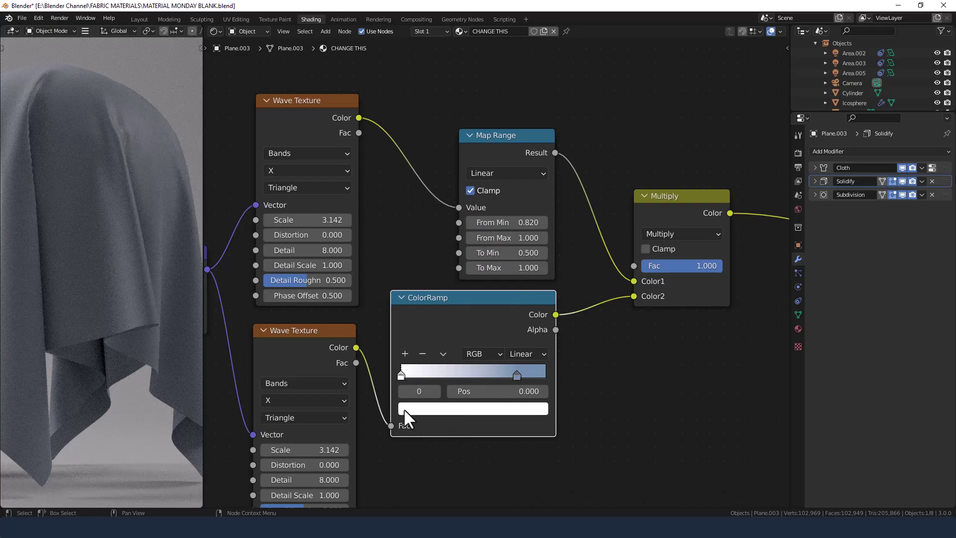
drag(402, 374, 424, 375)
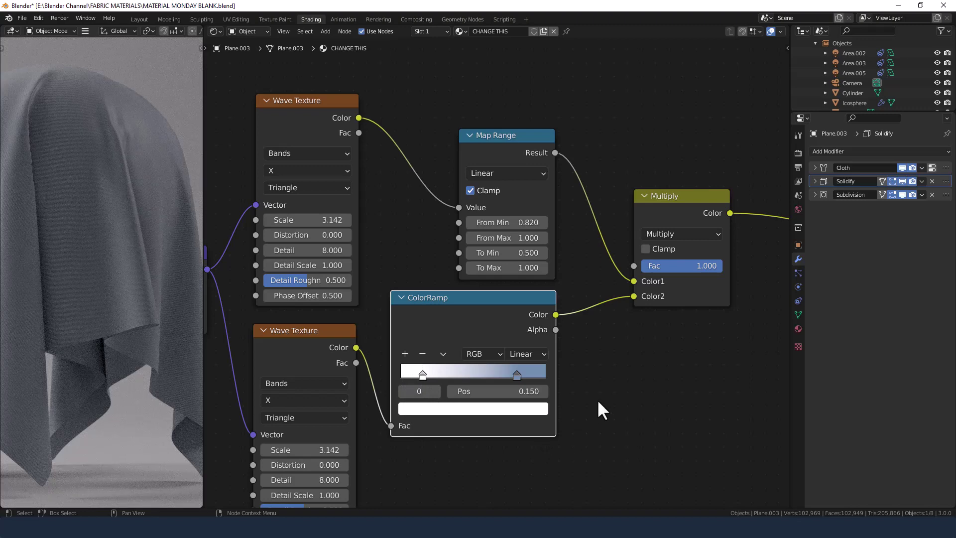
Step: Duplicate the vector Scale node and place the copy below the existing node chain
scroll(596, 398, down, 4)
middle_drag(592, 396, 622, 338)
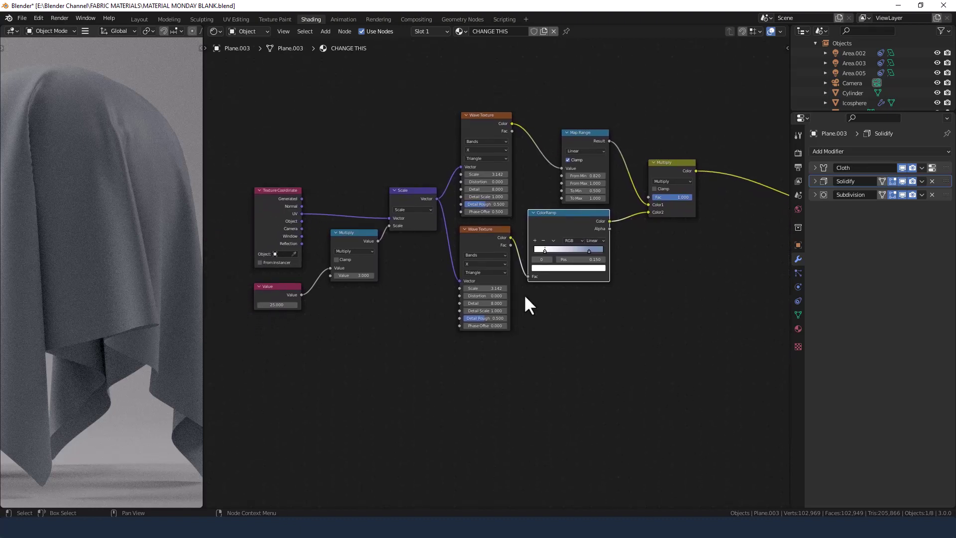
click(417, 198)
key(shift+d)
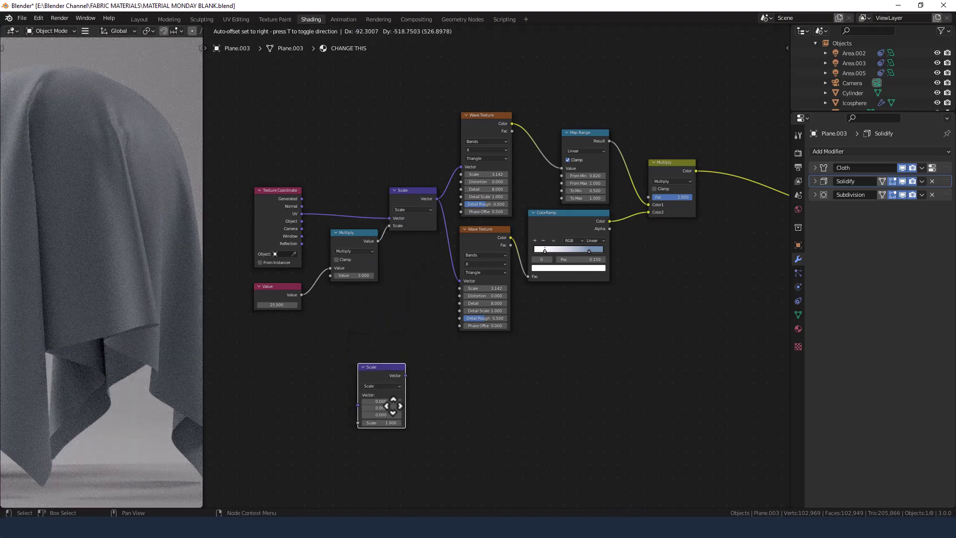
click(393, 405)
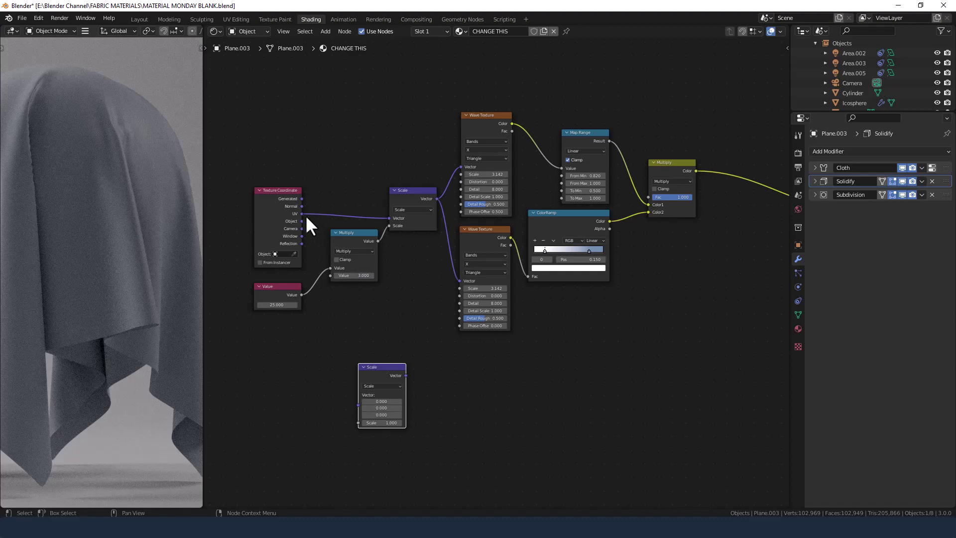
Step: Feed the duplicated Scale node's Vector from the UV output and its Scale from the Value node, then nudge it slightly
drag(305, 214, 355, 405)
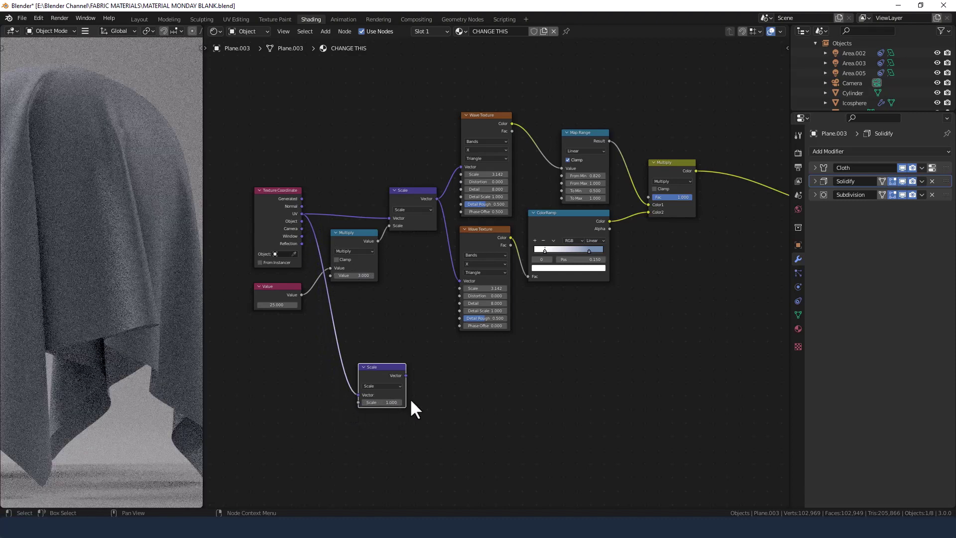
middle_drag(407, 402, 406, 390)
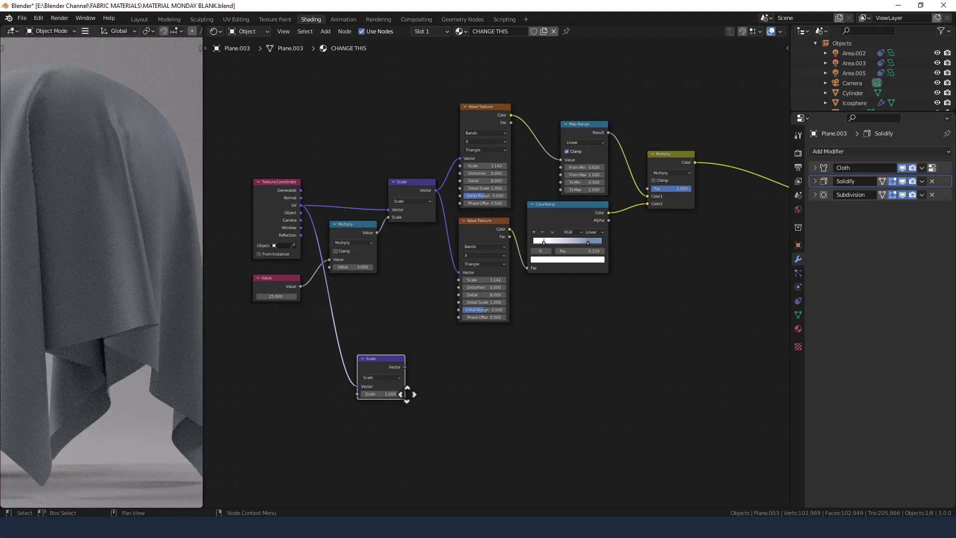
drag(299, 283, 355, 395)
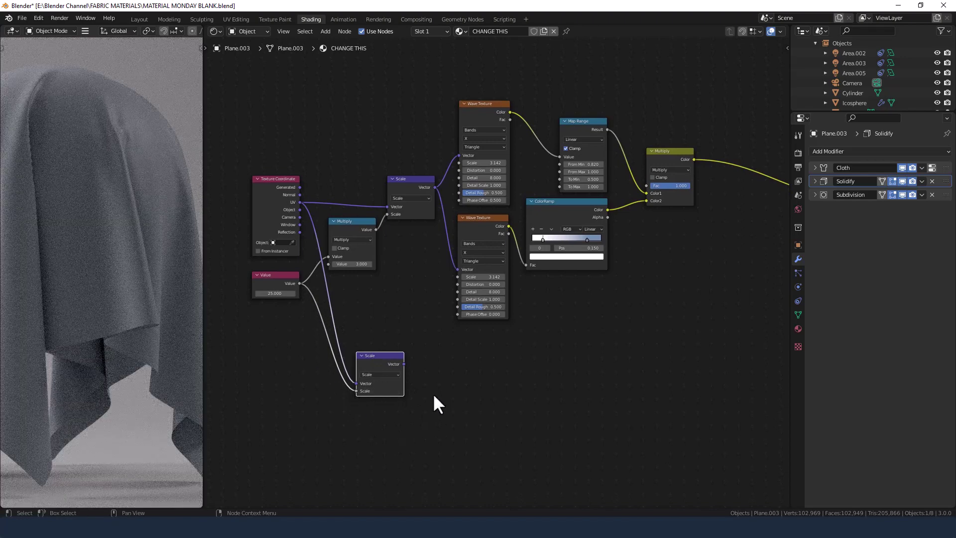
middle_drag(432, 394, 411, 391)
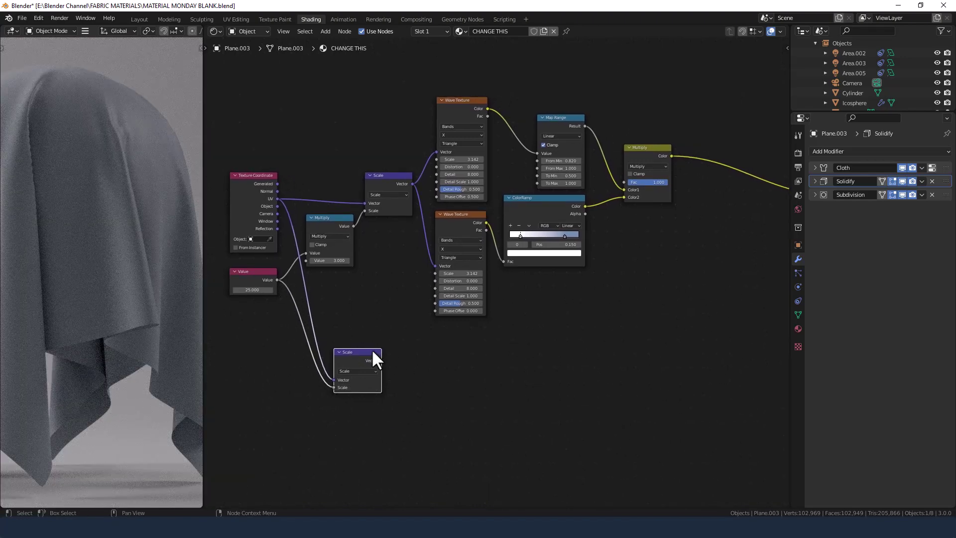
drag(371, 349, 367, 352)
Step: Add a Mapping node beside the duplicated Scale node and link the Scale output to its Vector input
click(478, 385)
key(shift+a)
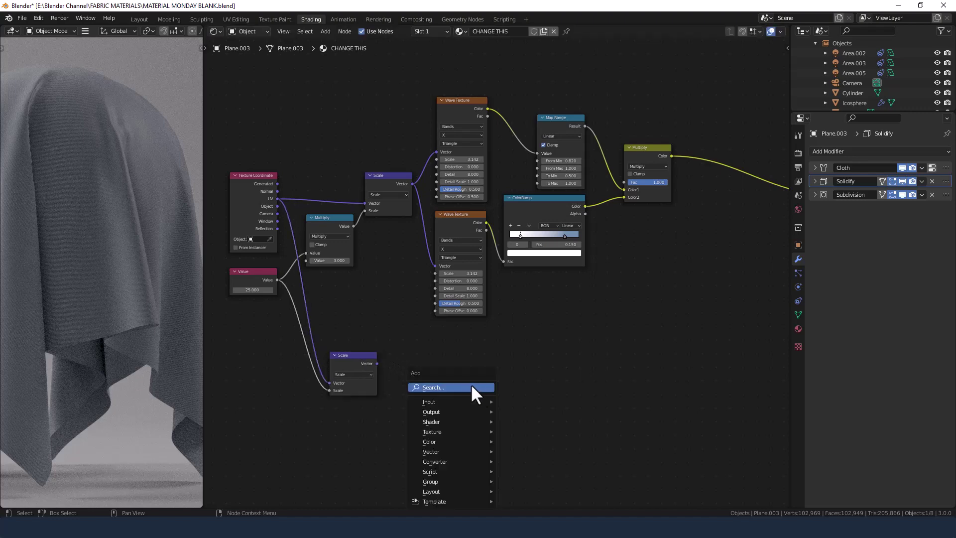
text(mapp)
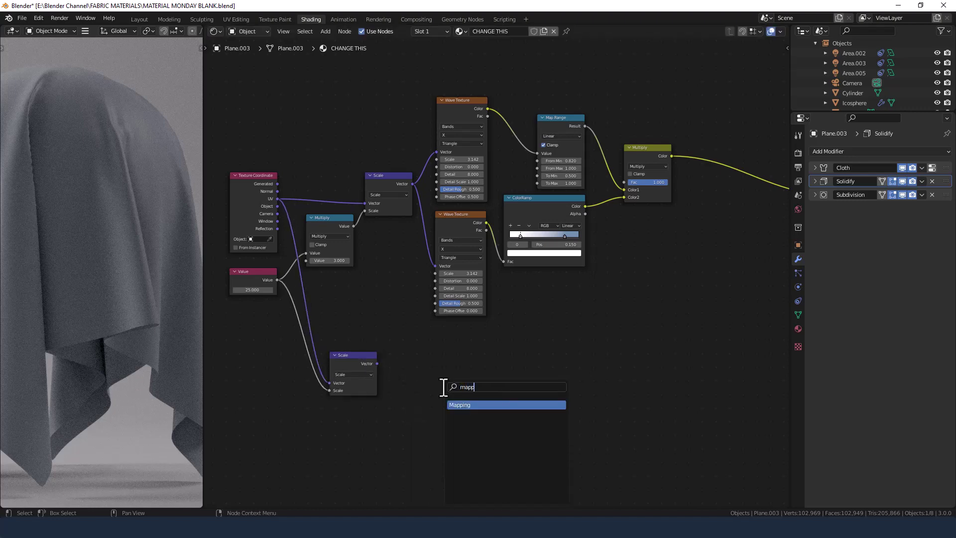
key(Return)
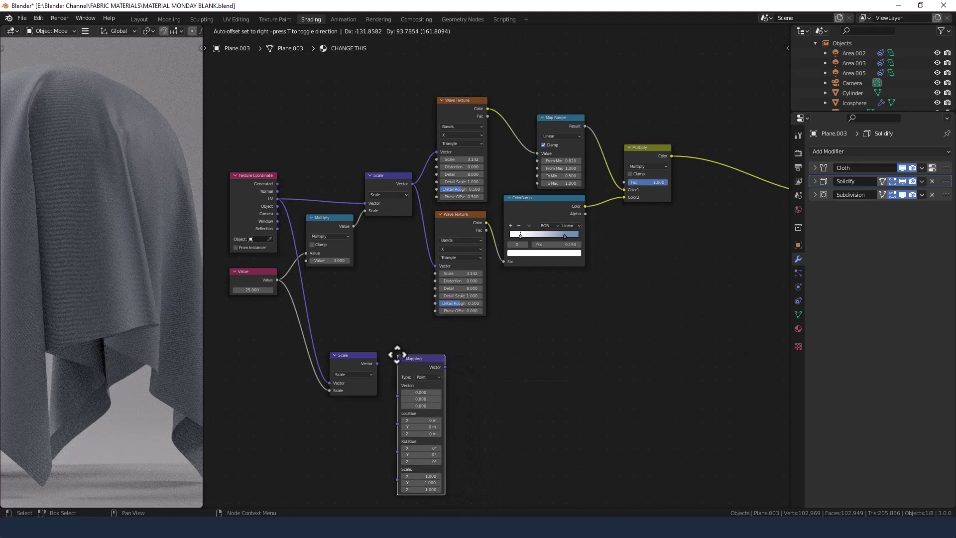
click(398, 357)
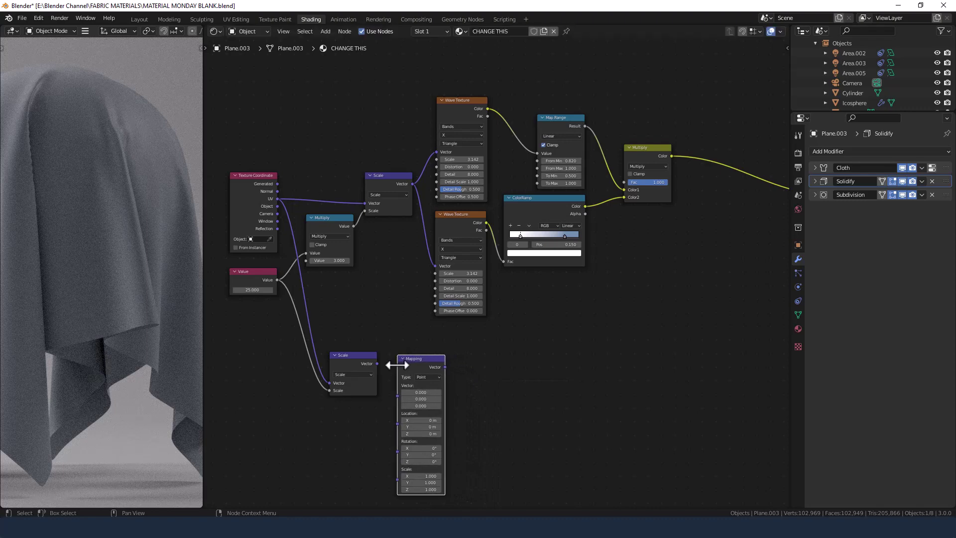
drag(377, 363, 396, 395)
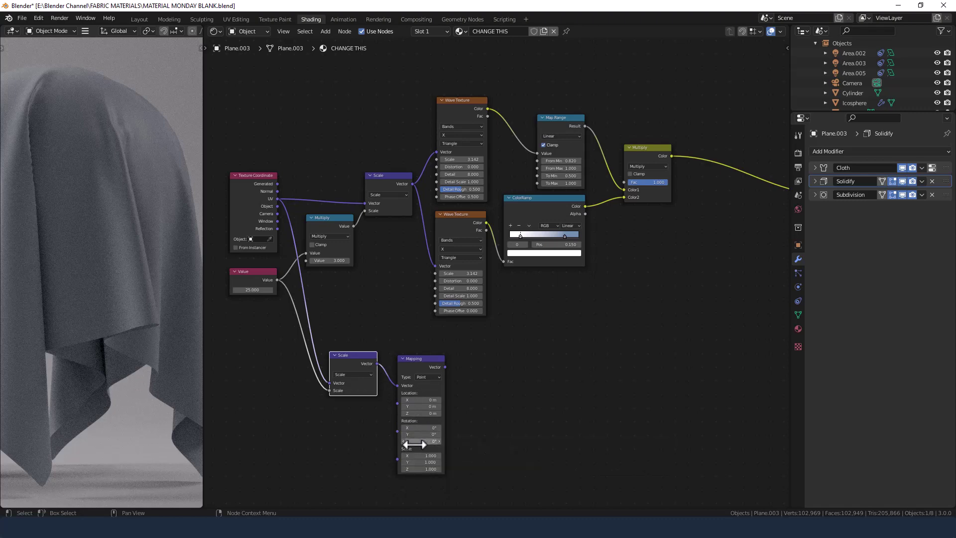
Step: Set the Mapping node's Z rotation to 45° and check the draped cloth's weave up close in the preview
click(414, 442)
text(45)
key(Return)
scroll(100, 280, up, 10)
scroll(108, 286, down, 4)
scroll(106, 285, down, 6)
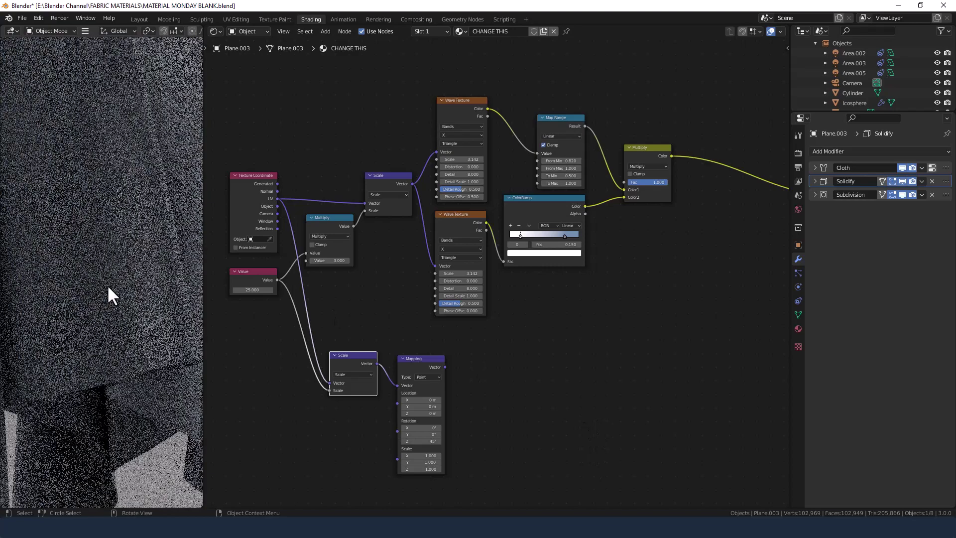
Step: Add a Wave Texture node beside the Mapping node and link the Mapping output to its Vector input
middle_drag(468, 422, 445, 397)
key(shift+a)
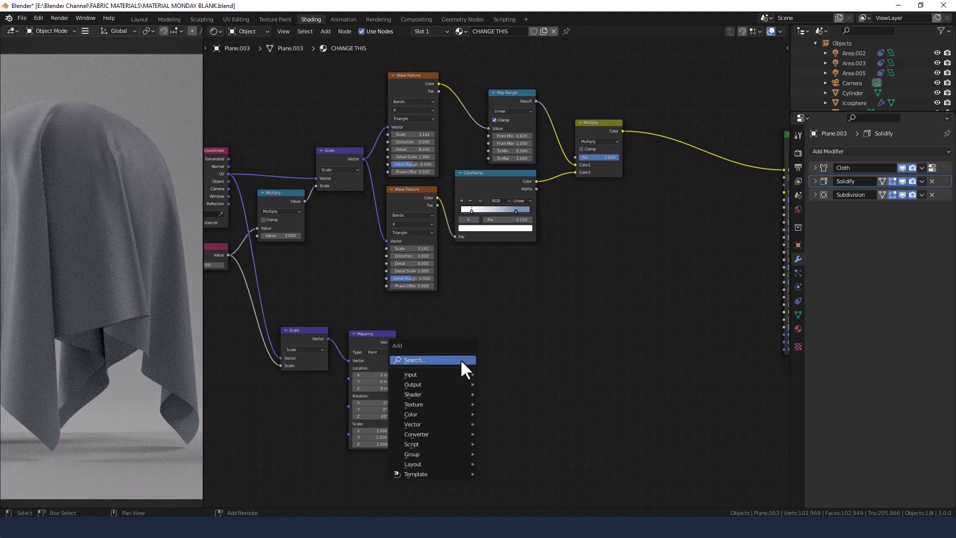
click(456, 363)
text(wav)
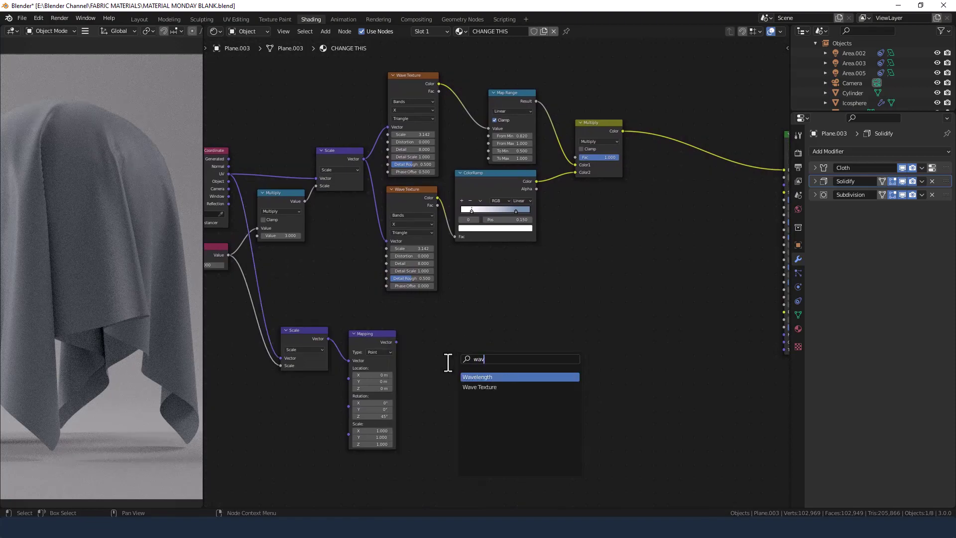
key(Down)
key(Return)
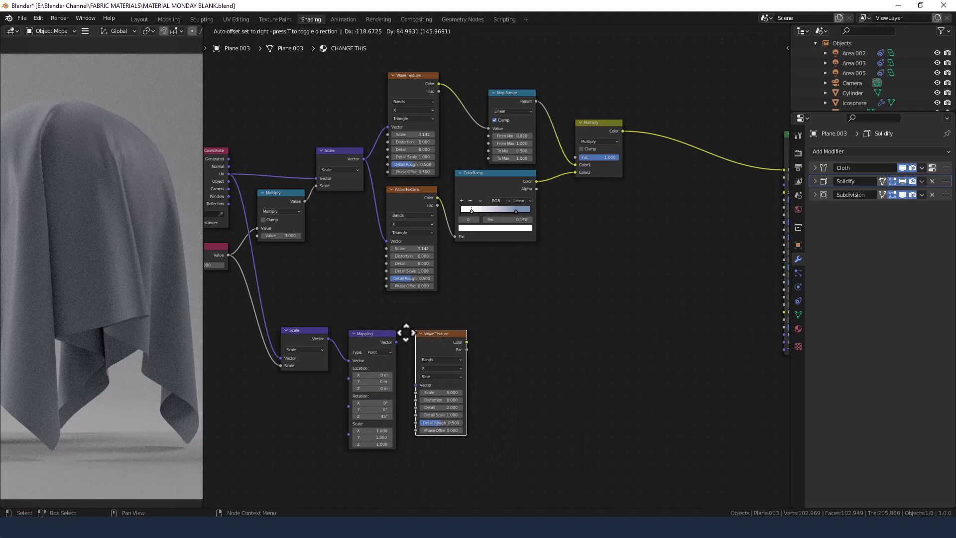
click(406, 332)
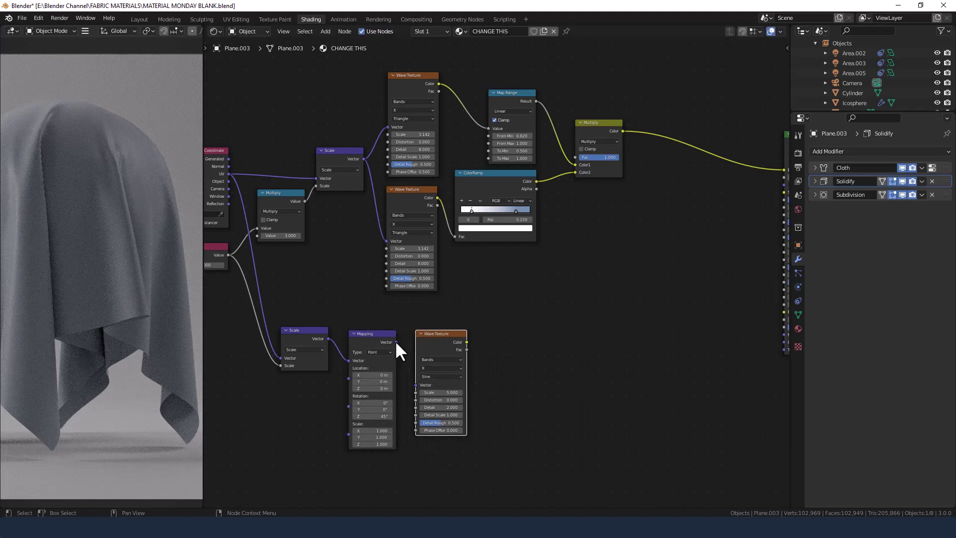
drag(395, 344, 416, 381)
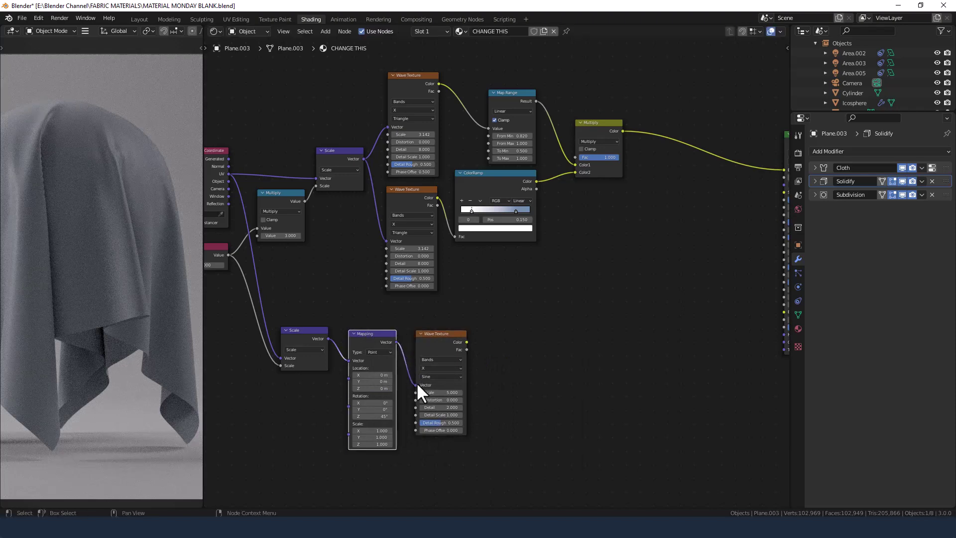
Step: Add a White Noise Texture node below the third Wave Texture and link the Mapping node's output to its Vector input
click(528, 373)
key(shift+a)
text(white)
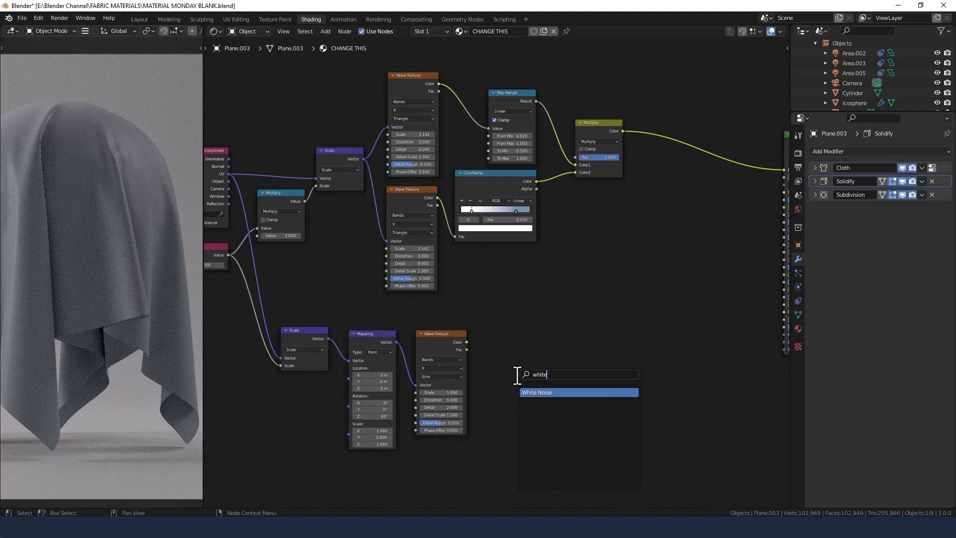
key(Return)
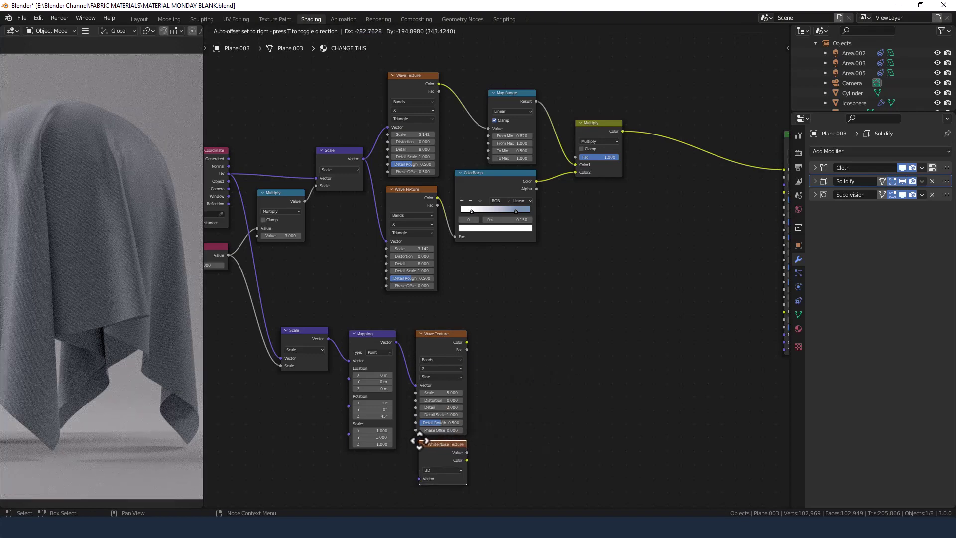
click(418, 442)
drag(397, 342, 417, 479)
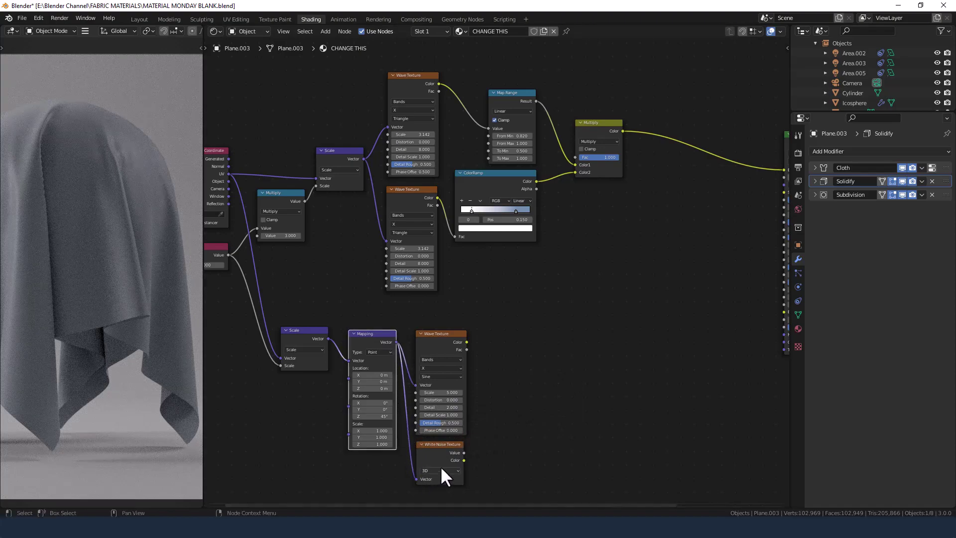
Step: Set the White Noise Texture to 4D with a W value of 1.11
click(440, 470)
click(434, 499)
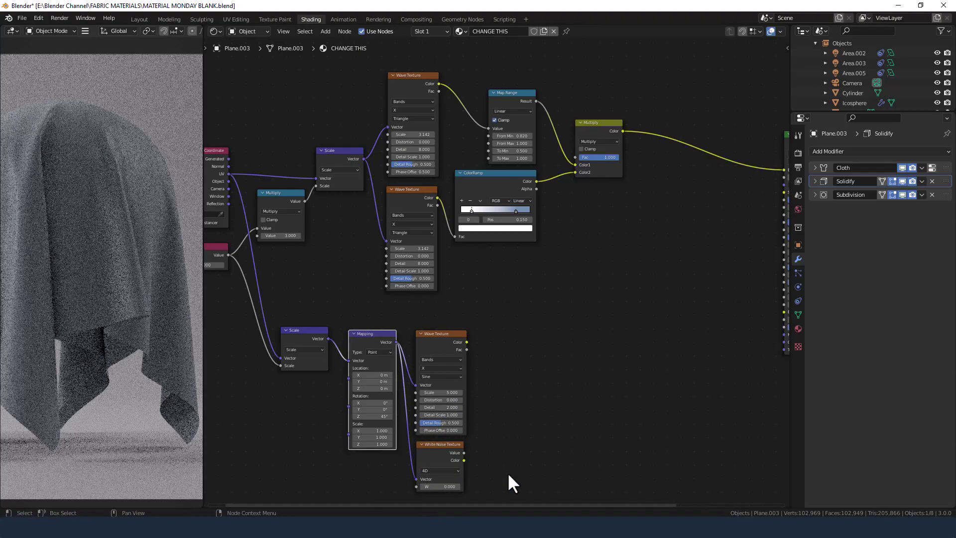
middle_drag(507, 472, 505, 356)
click(438, 371)
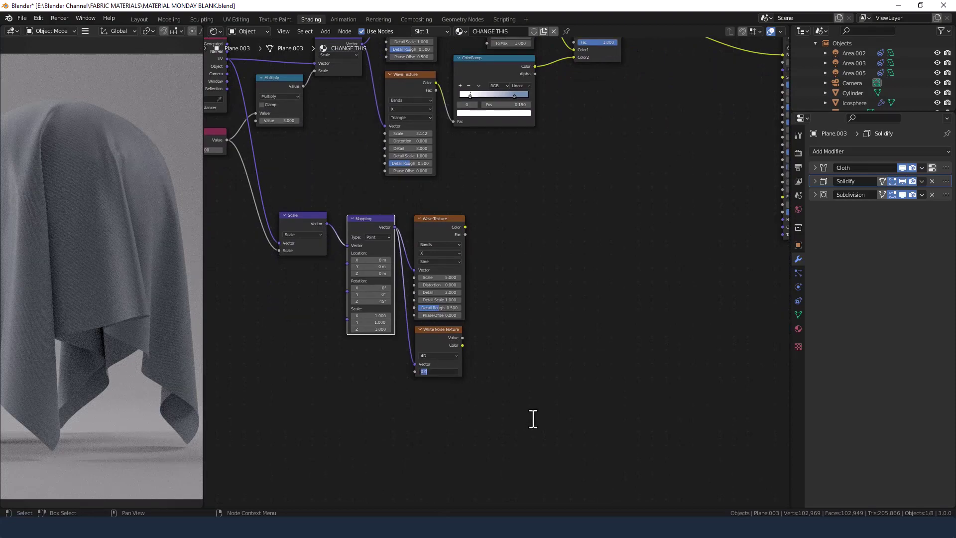
text(1.11)
key(Return)
Step: Add a ColorRamp node beside the third Wave Texture
middle_drag(506, 343, 470, 430)
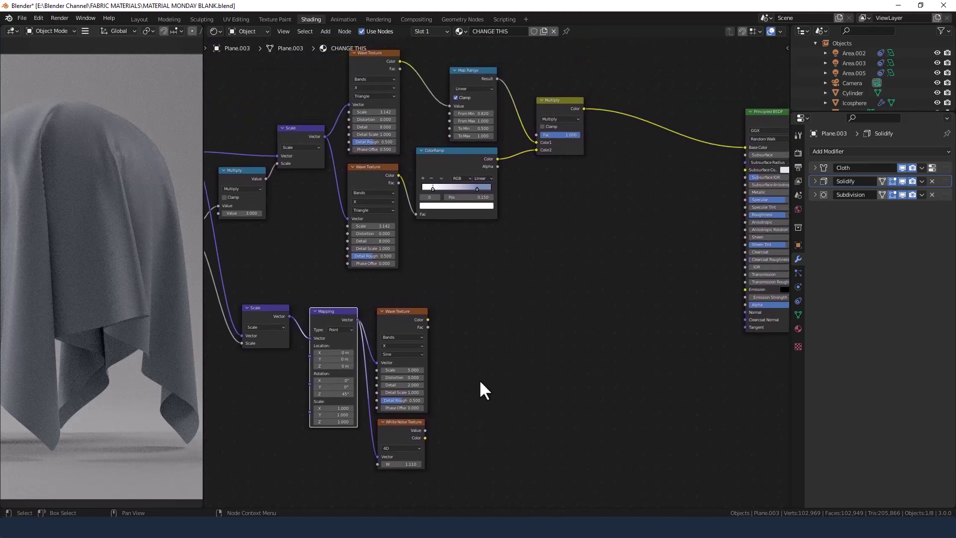
key(shift+a)
click(488, 364)
text(col)
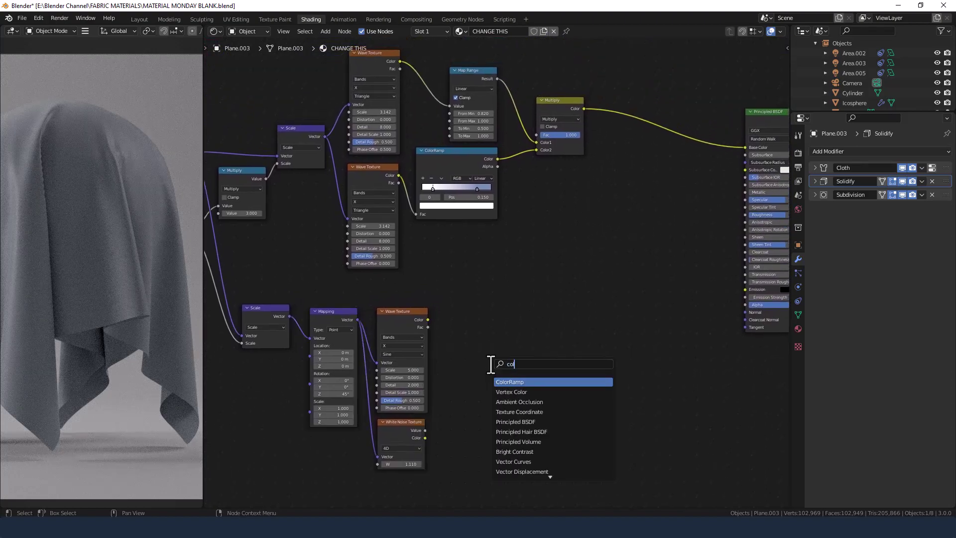
key(Return)
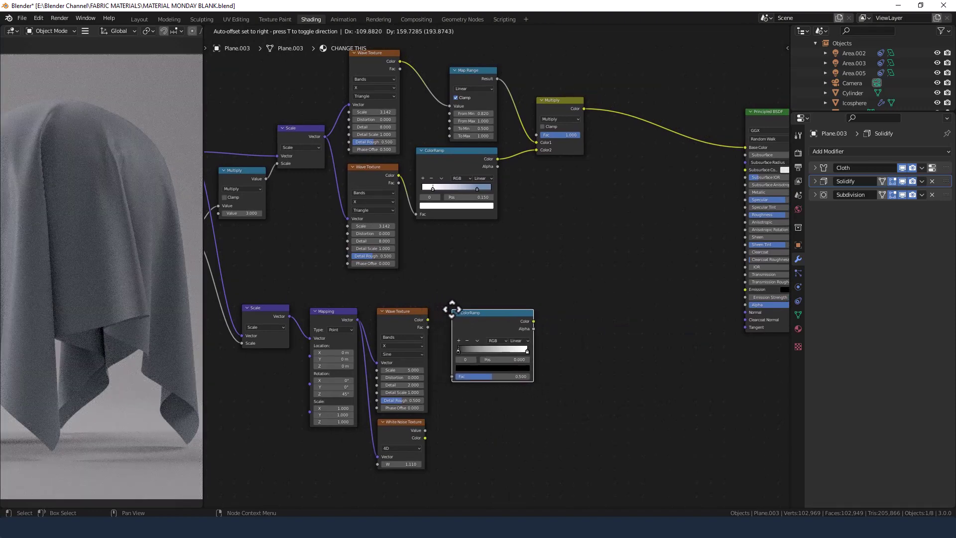
click(453, 308)
click(580, 432)
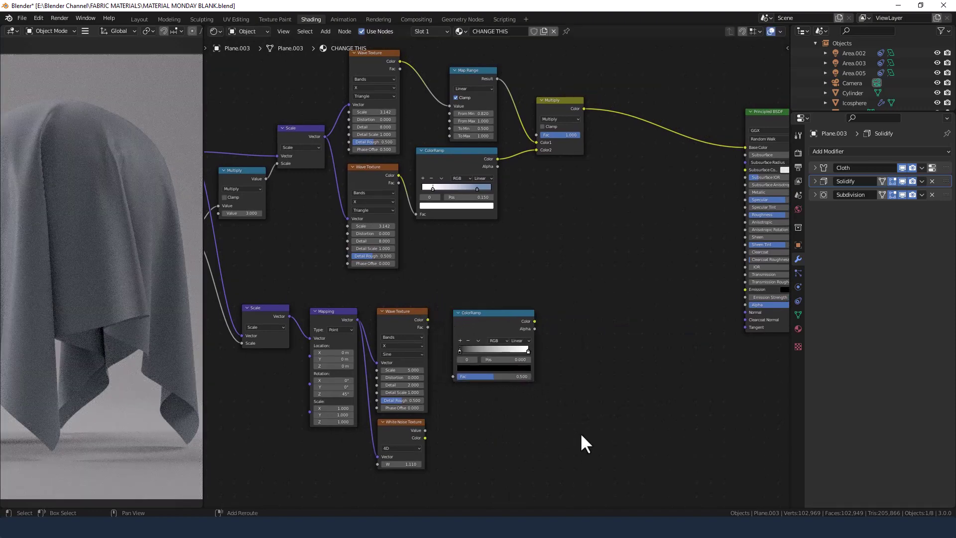
Step: Add a Map Range node below the new ColorRamp and link the White Noise Value output to its Value input
key(shift+a)
click(541, 392)
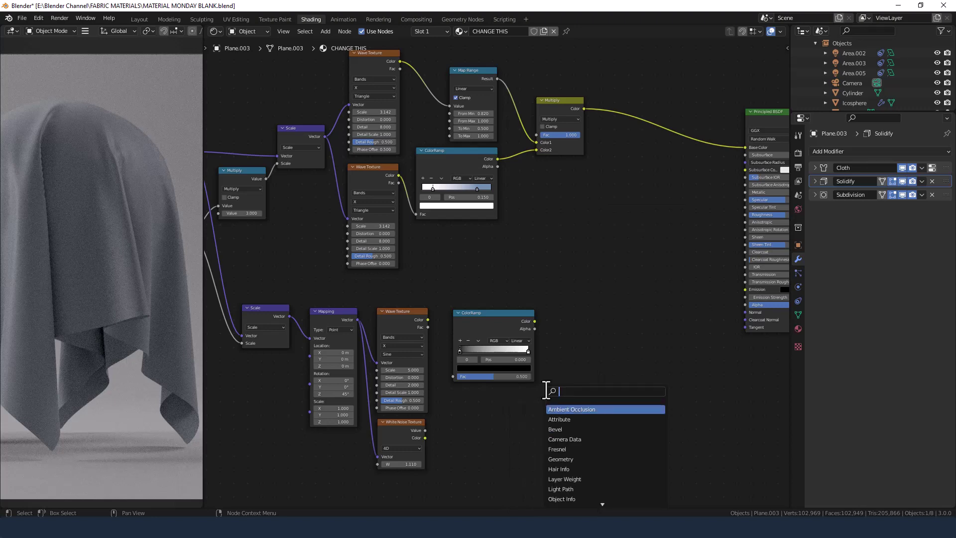
text(map)
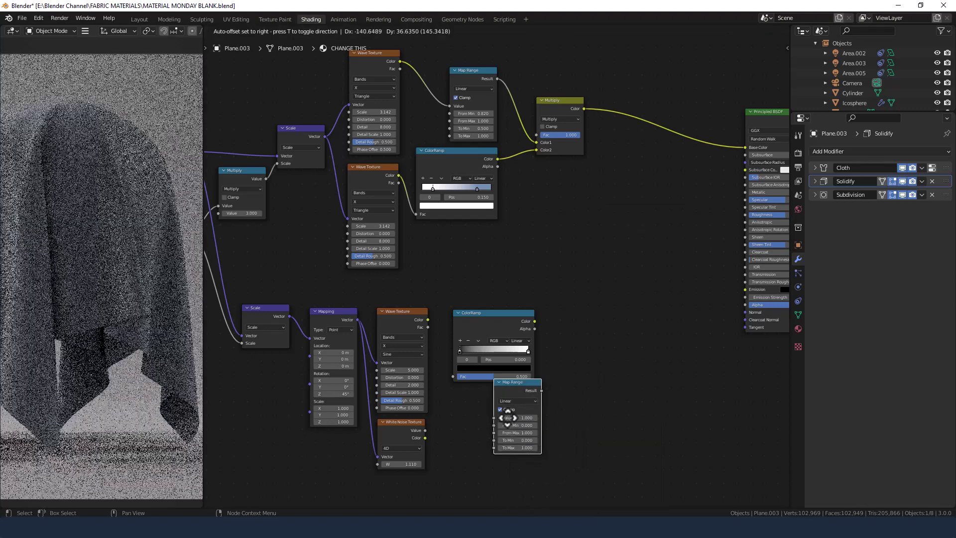
click(561, 429)
click(505, 428)
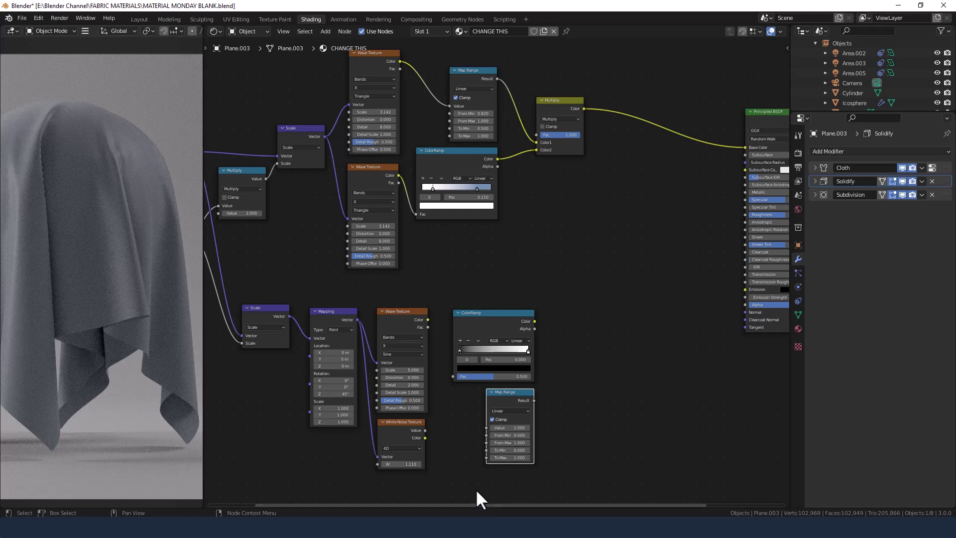
drag(425, 430, 486, 428)
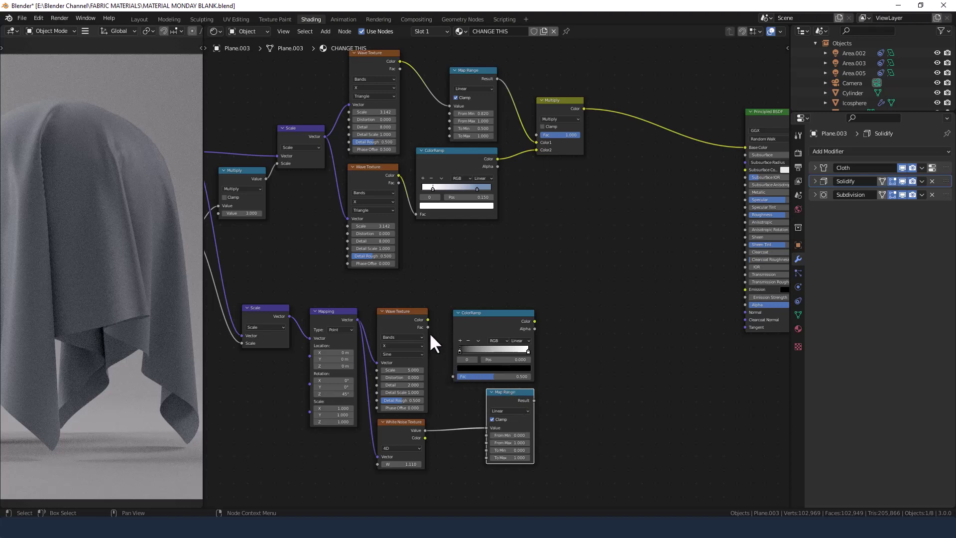
Step: Link the third Wave Texture's Fac to the new ColorRamp and set the ramp's white stop to hex colour 6F8FAF
drag(428, 327, 450, 376)
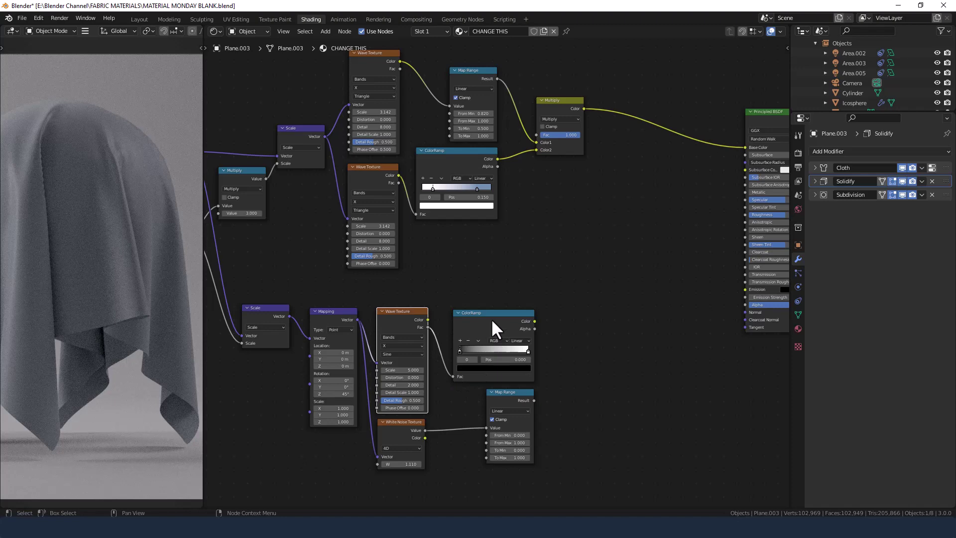
scroll(495, 380, up, 4)
middle_drag(501, 391, 478, 247)
click(544, 305)
click(528, 343)
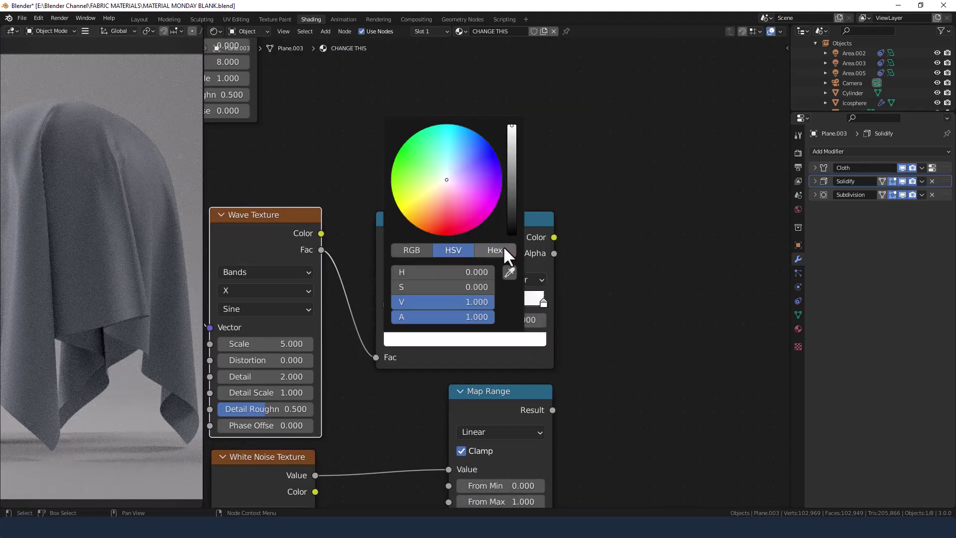
click(495, 250)
click(425, 272)
text(6F8FAF)
key(Return)
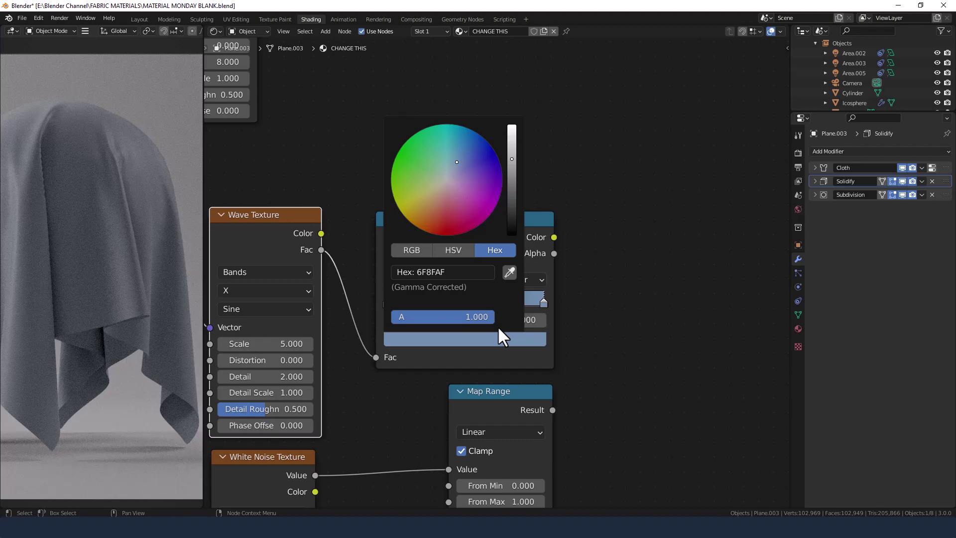
Step: Position the new ColorRamp's blue stop at 0.65 and its black stop at 0.125
click(525, 321)
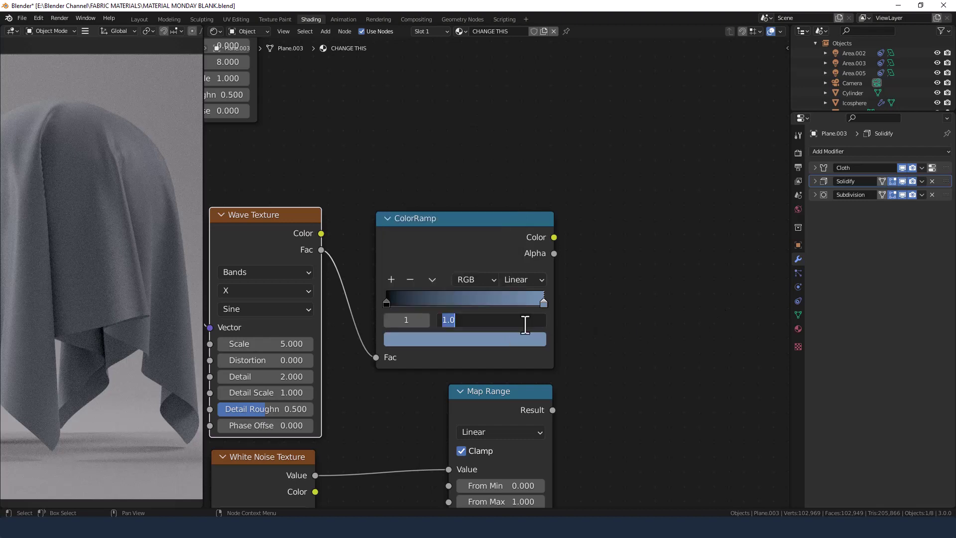
text(.65)
key(Return)
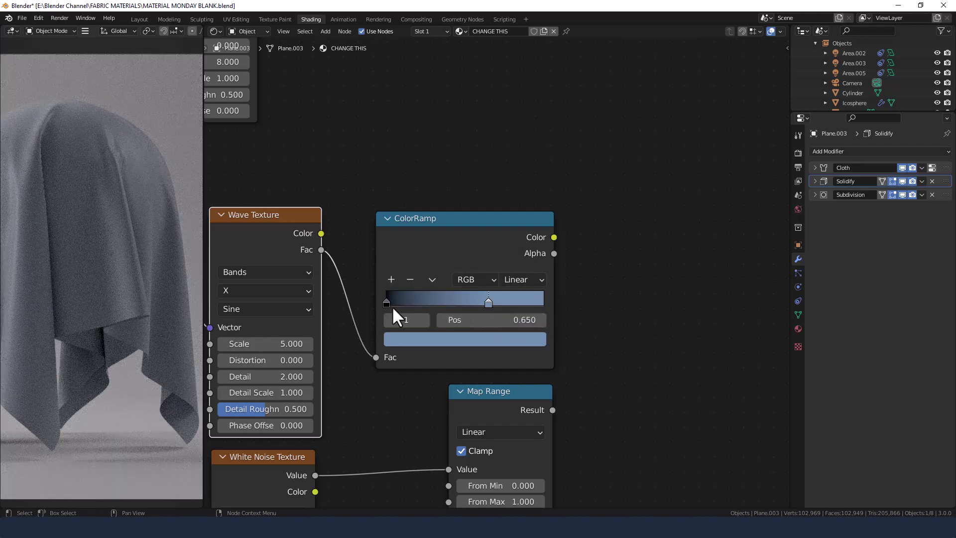
click(386, 304)
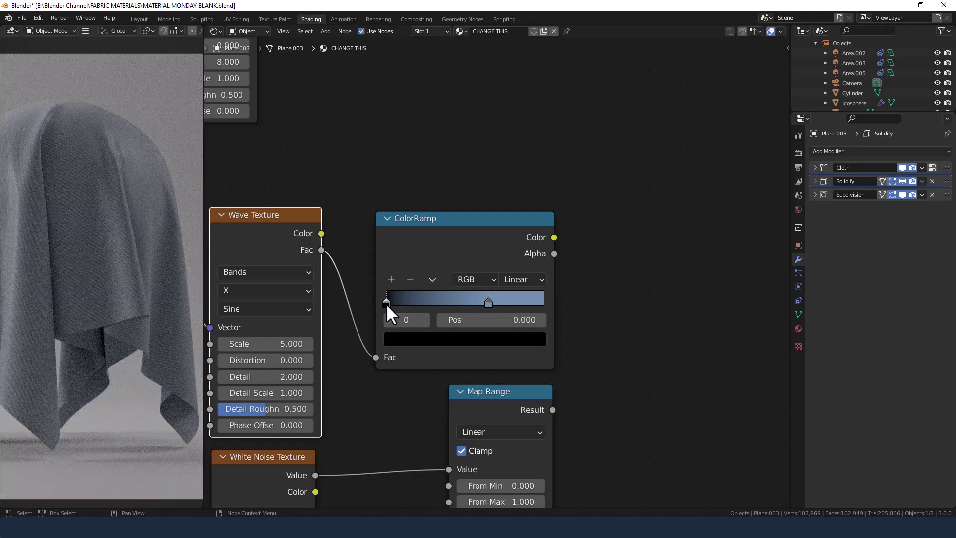
drag(386, 303, 408, 303)
click(518, 321)
key(BackSpace)
text(.125)
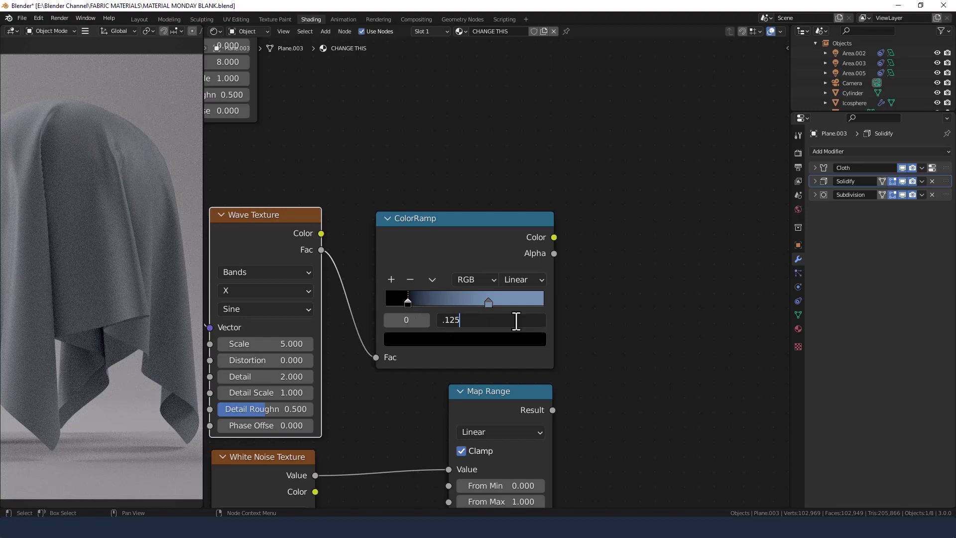
key(Return)
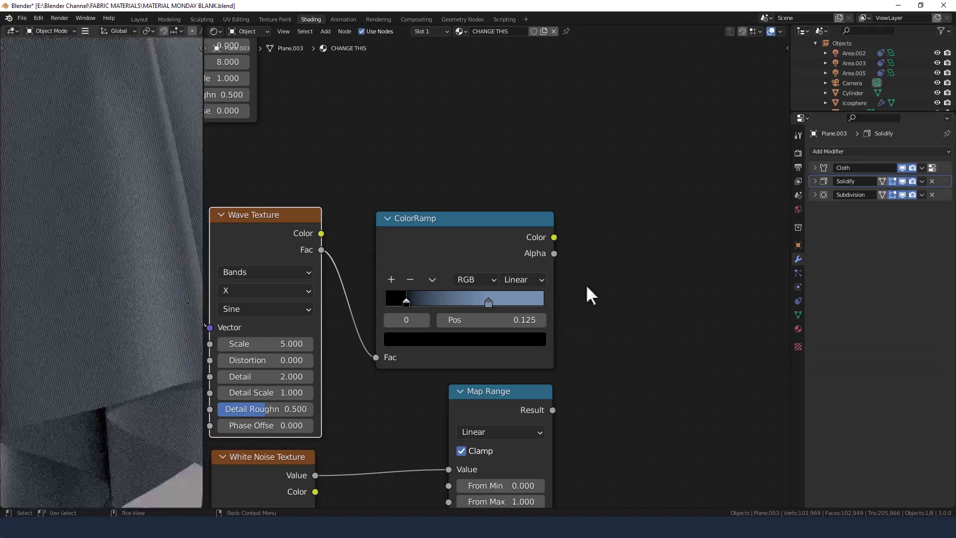
Step: Duplicate the colour Multiply node beside the lower ColorRamp and feed it with the ColorRamp's Color and the Map Range's Result
scroll(585, 283, down, 5)
middle_drag(577, 270, 536, 299)
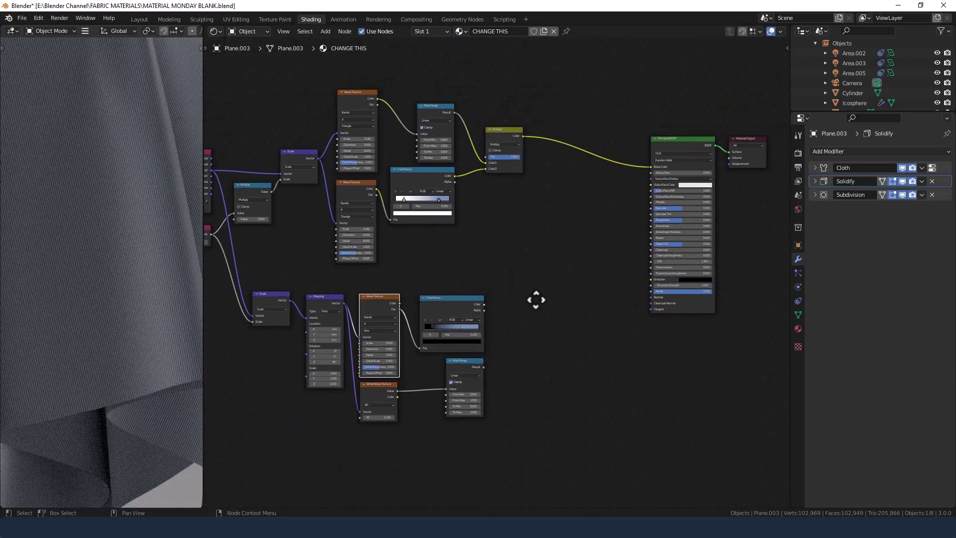
click(533, 327)
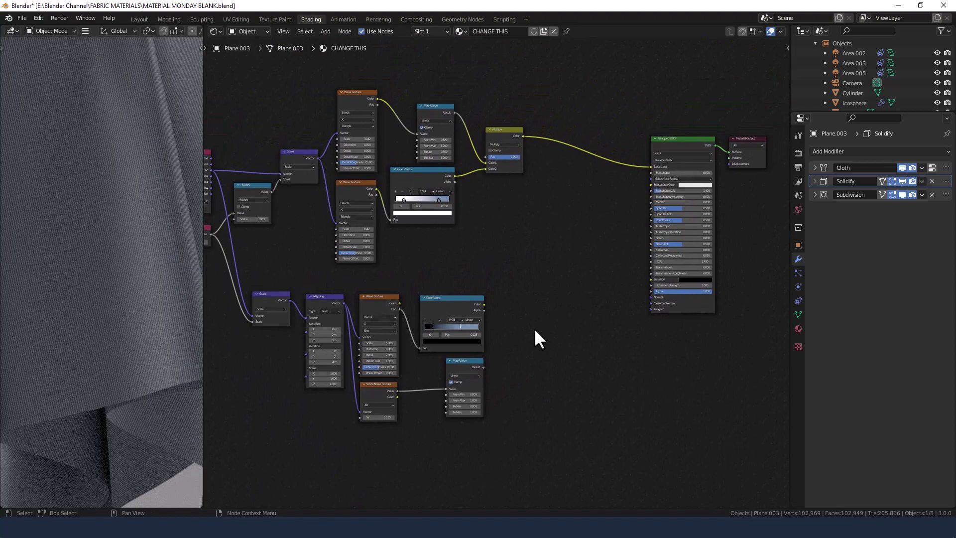
click(496, 129)
key(shift+d)
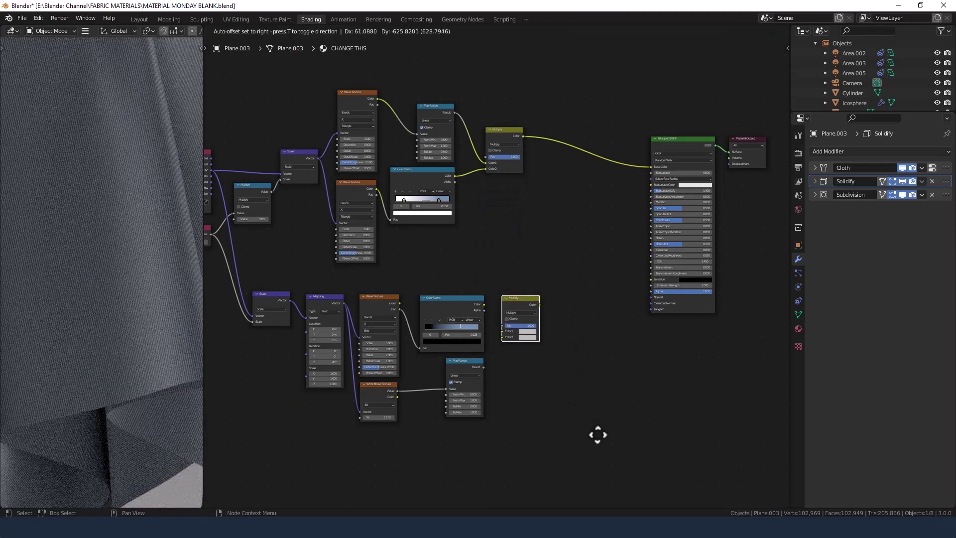
click(591, 443)
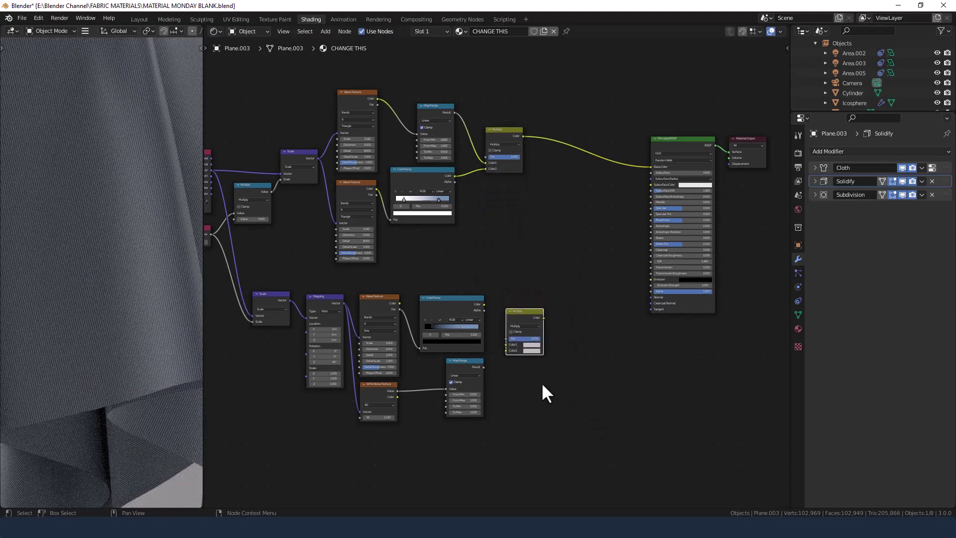
drag(483, 303, 505, 351)
Step: Combine both Multiply outputs through a new Mix node feeding the Base Color, place it beside the upper Multiply, and tidy the lower branch
middle_drag(573, 336, 558, 369)
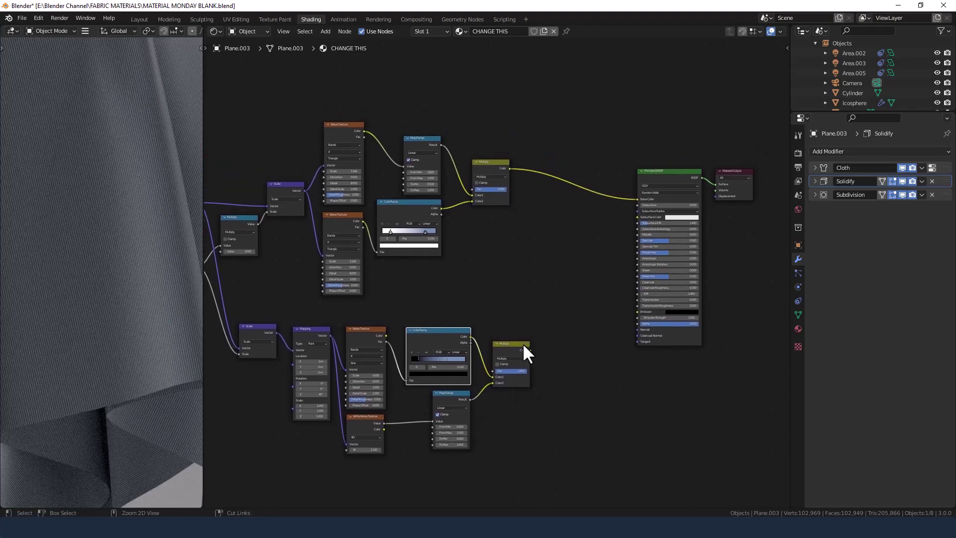
ctrl+alt+right_drag(521, 344, 491, 199)
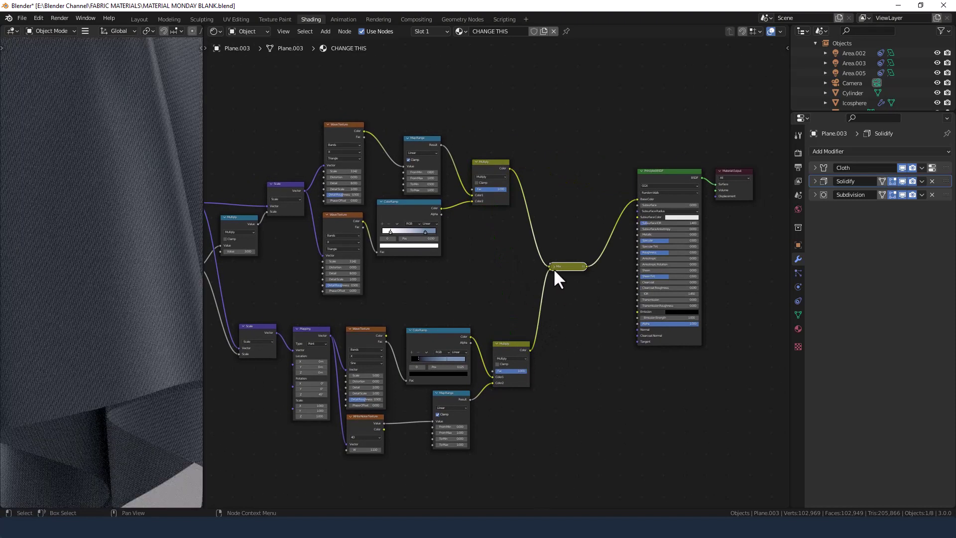
click(553, 266)
drag(560, 265, 536, 160)
drag(584, 454, 229, 315)
Step: Set the new Mix node's blend mode to Multiply with a factor of 1.000 and inspect the cloth's weave up close
scroll(581, 199, up, 2)
middle_drag(581, 200, 554, 276)
scroll(553, 260, up, 2)
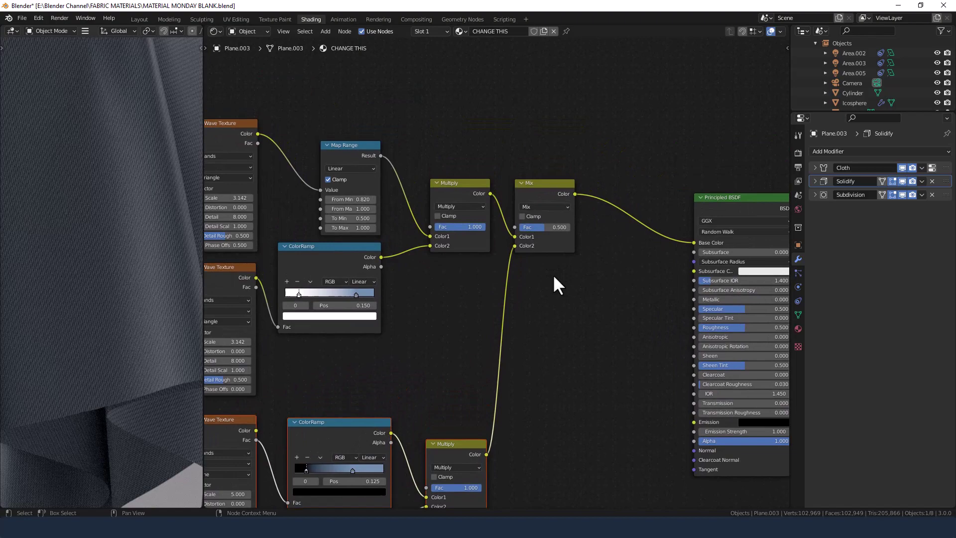
click(544, 207)
click(541, 240)
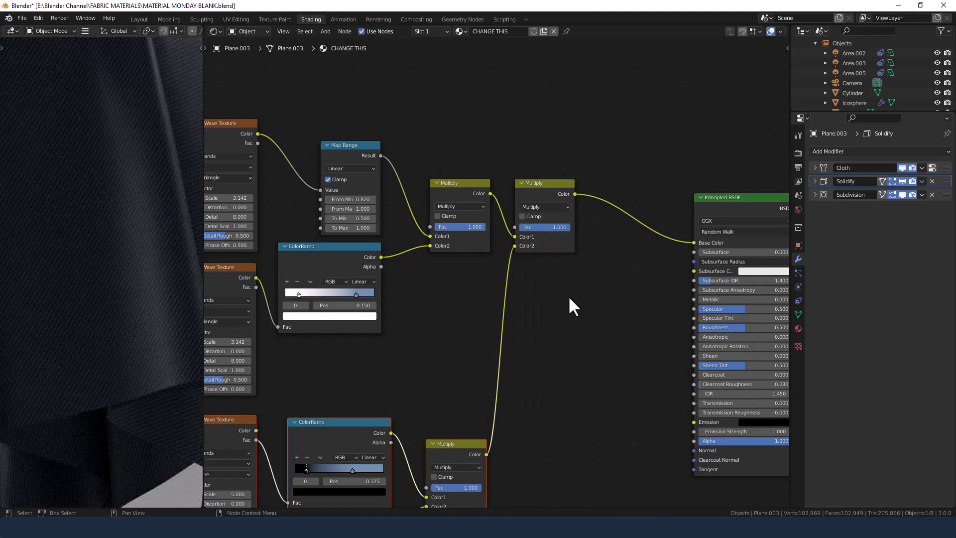
scroll(114, 277, up, 7)
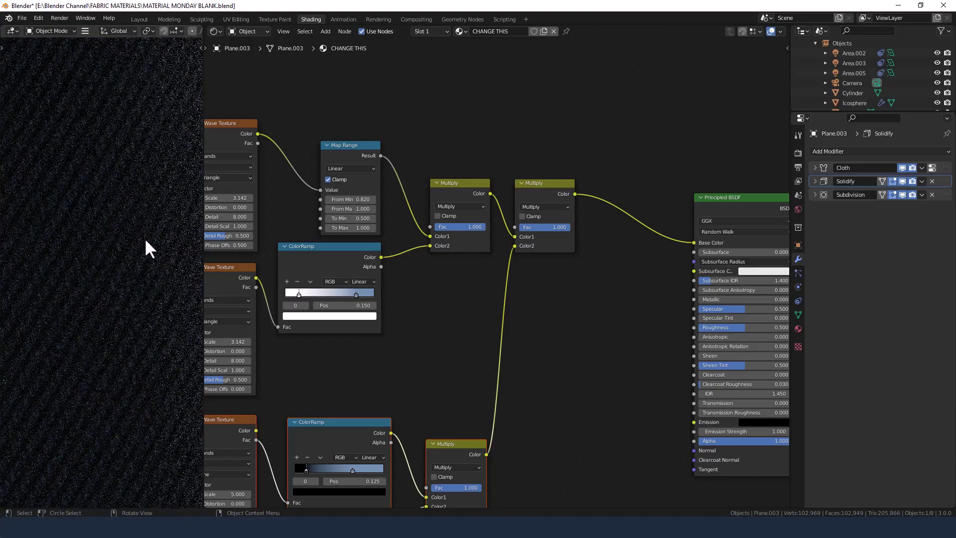
scroll(123, 267, down, 7)
scroll(567, 329, down, 4)
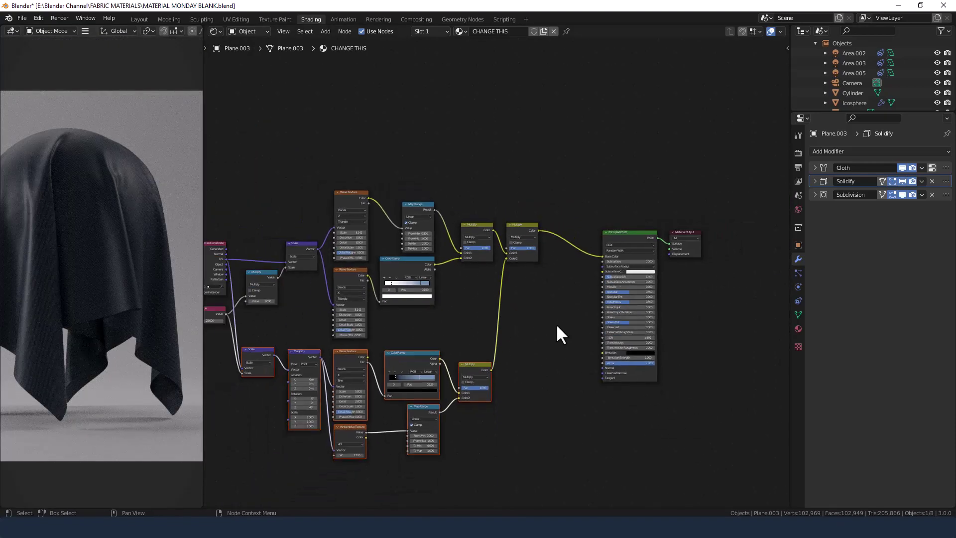
Step: Duplicate the final Multiply node, insert the copy before the Principled BSDF, and move the shader nodes further away to make room
scroll(557, 325, up, 1)
middle_drag(565, 329, 560, 353)
right_click(568, 352)
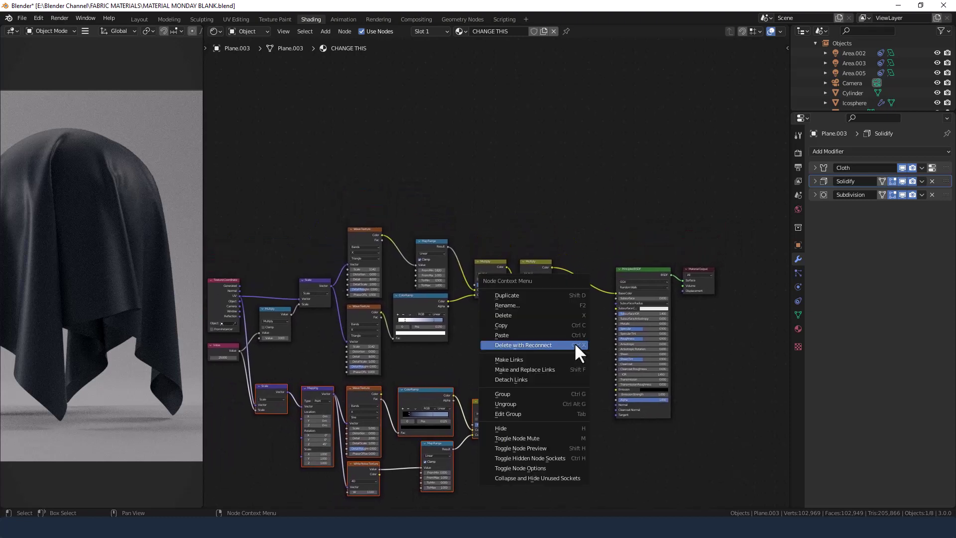
click(523, 271)
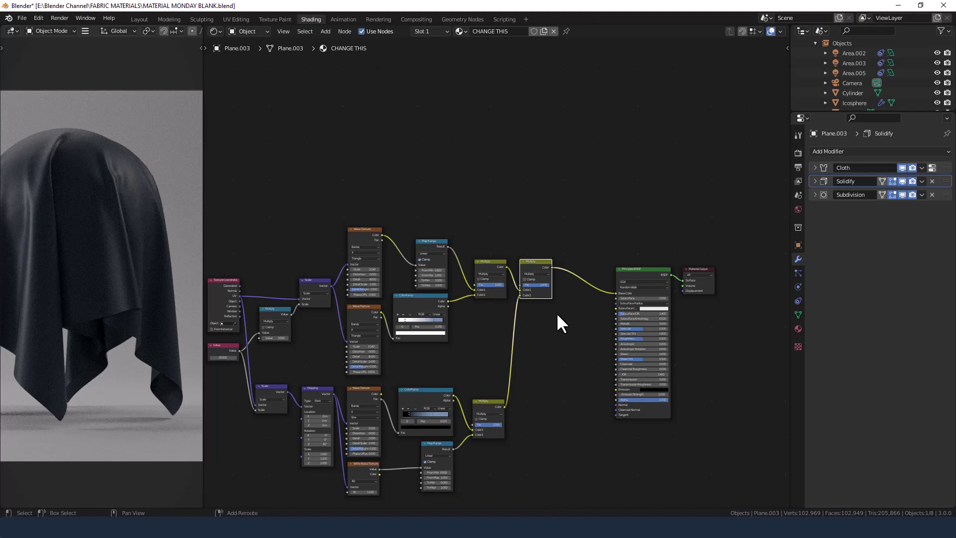
key(g)
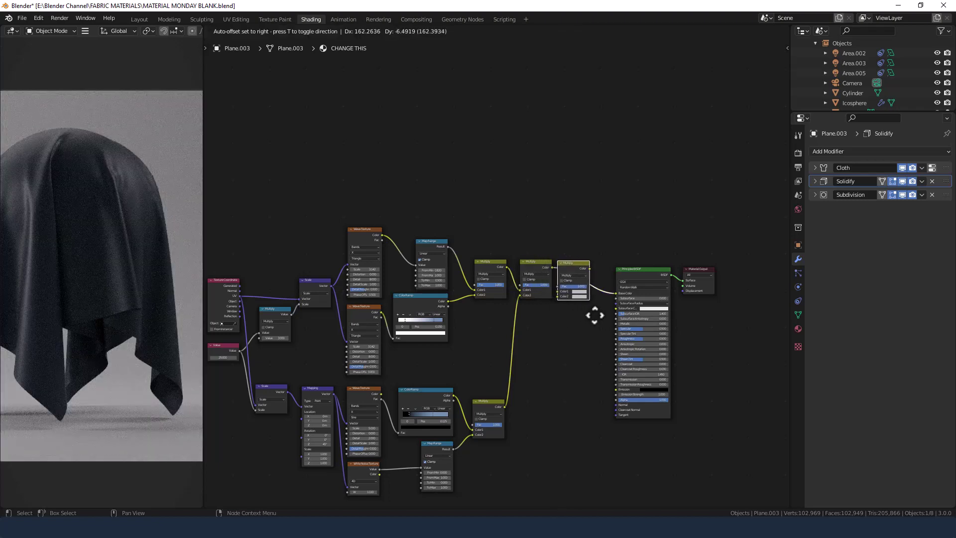
click(596, 313)
drag(638, 258, 696, 262)
click(696, 263)
scroll(604, 306, up, 5)
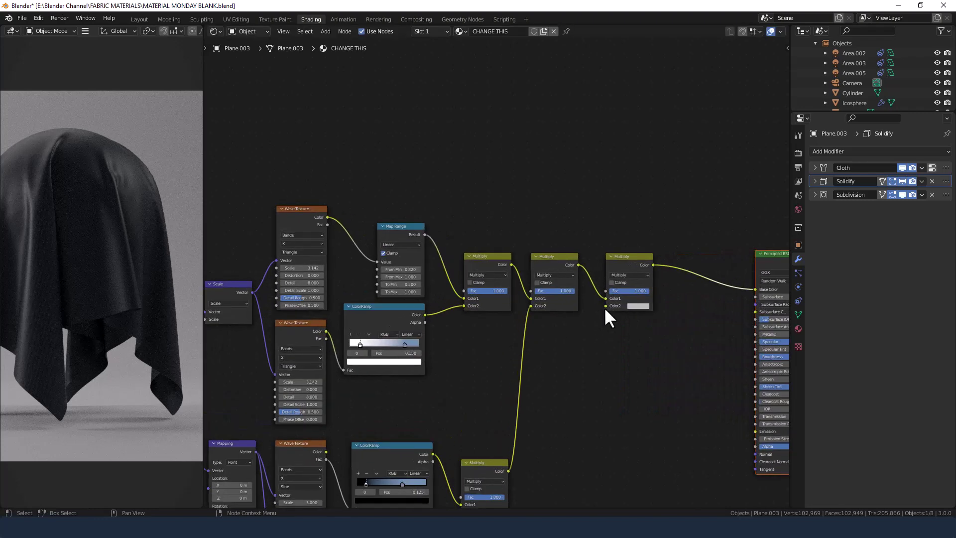
Step: Set the third upper Multiply node's Color2 to white and its factor to 0.625
click(584, 298)
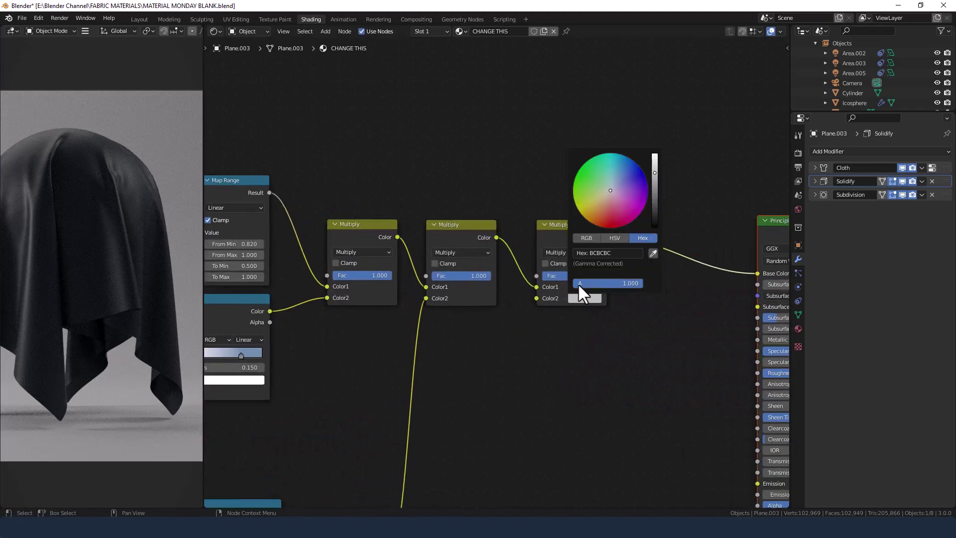
click(613, 238)
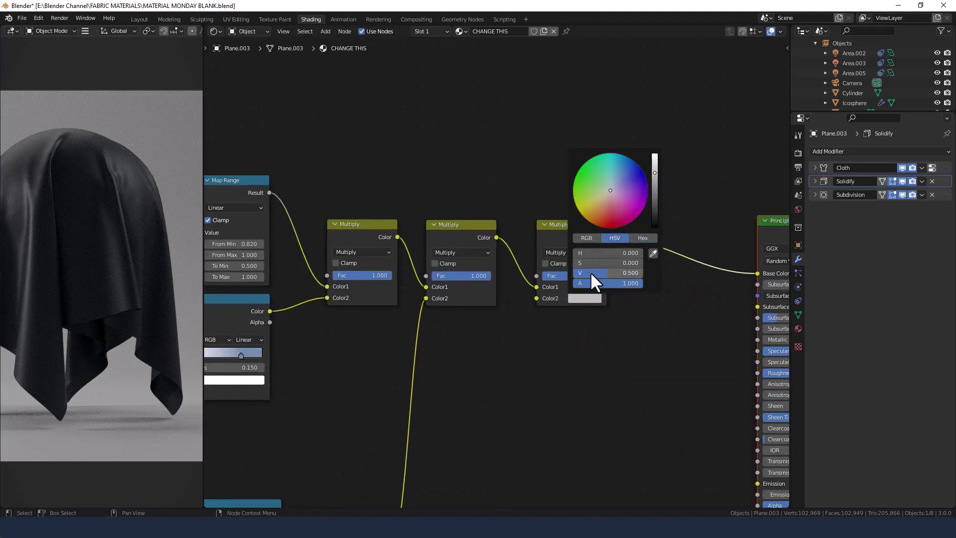
drag(591, 272, 622, 271)
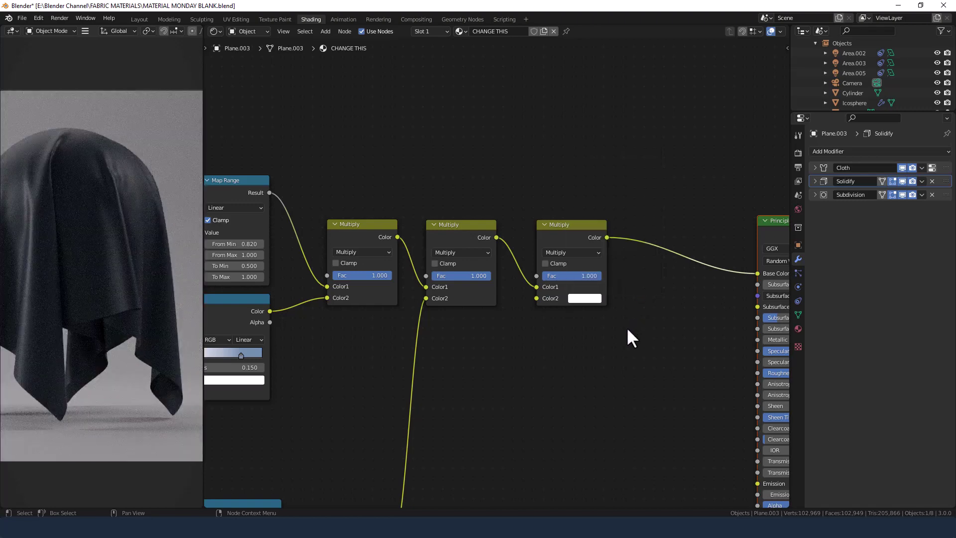
click(597, 277)
text(0.625)
key(Return)
scroll(627, 312, down, 3)
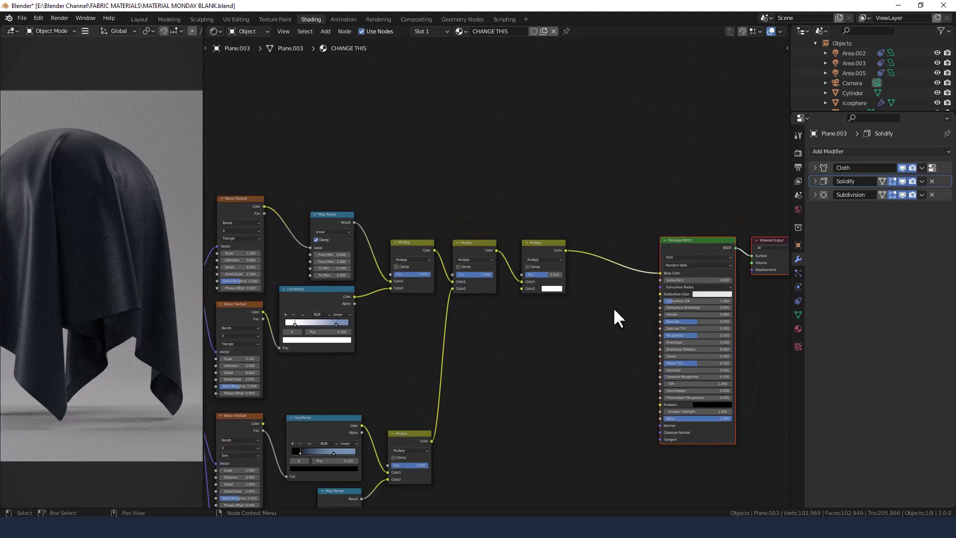
Step: Duplicate the third Multiply node, insert the copy before the Principled BSDF, and set its factor to 1.000
scroll(614, 307, up, 1)
drag(545, 238, 541, 240)
key(shift+d)
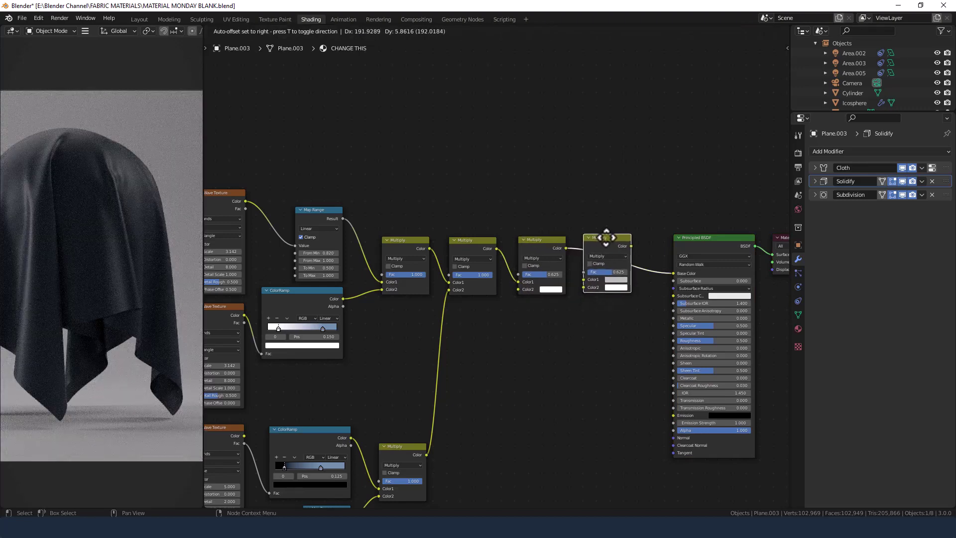
click(610, 247)
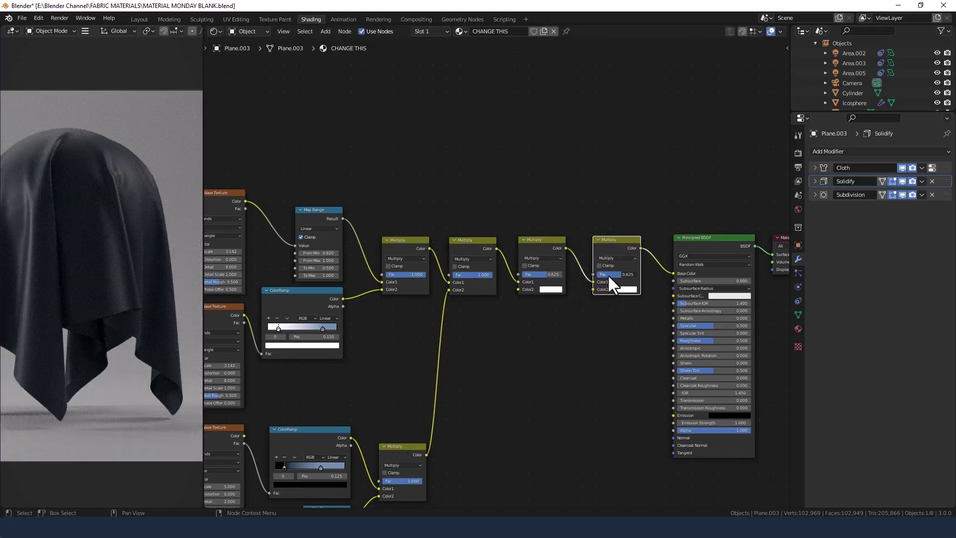
drag(613, 276, 635, 275)
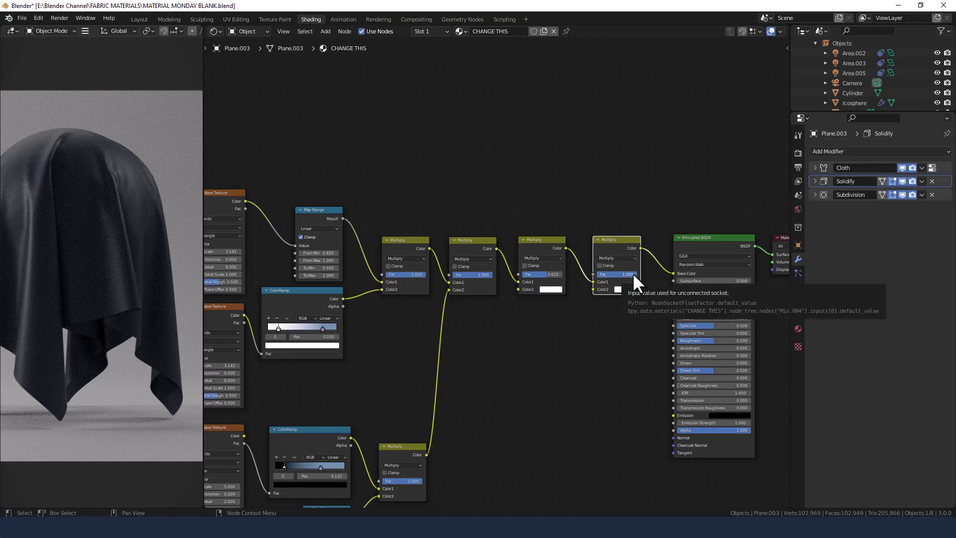
Step: Reroute the last Multiply node's incoming link from Color1 to Color2 and place the node higher than the others
mouse_move(593, 282)
mouse_down()
mouse_move(568, 262)
mouse_move(592, 290)
mouse_up()
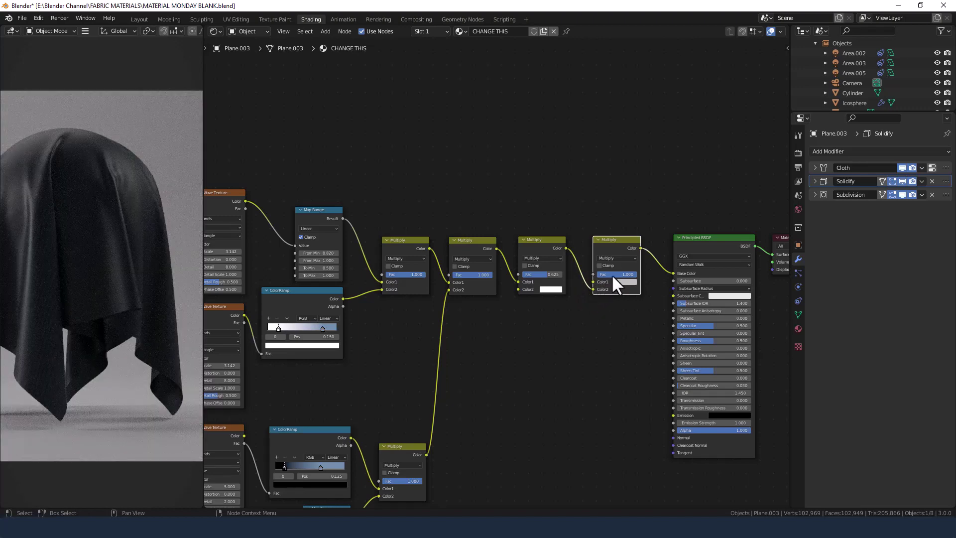
drag(610, 241, 603, 188)
scroll(573, 308, down, 4)
middle_drag(573, 308, 619, 312)
scroll(616, 313, up, 2)
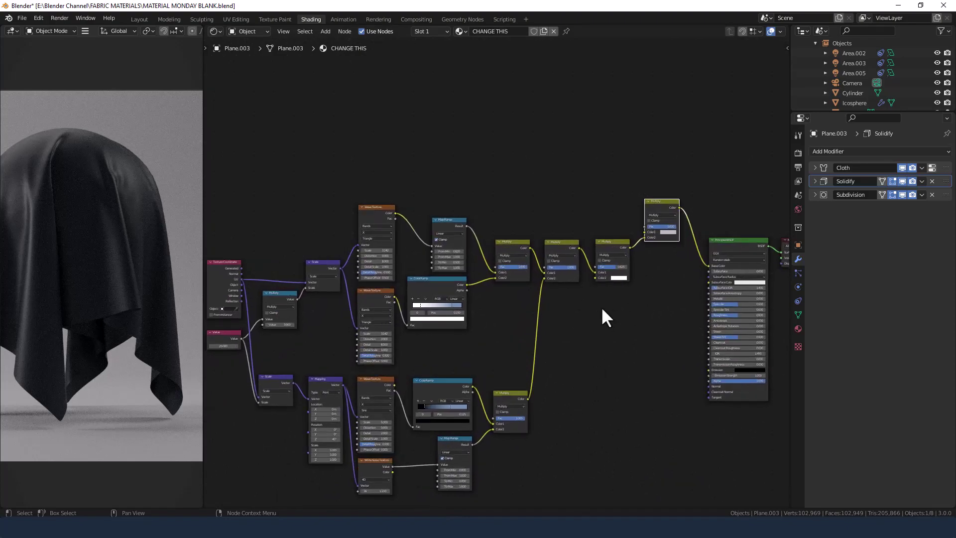
scroll(102, 299, up, 6)
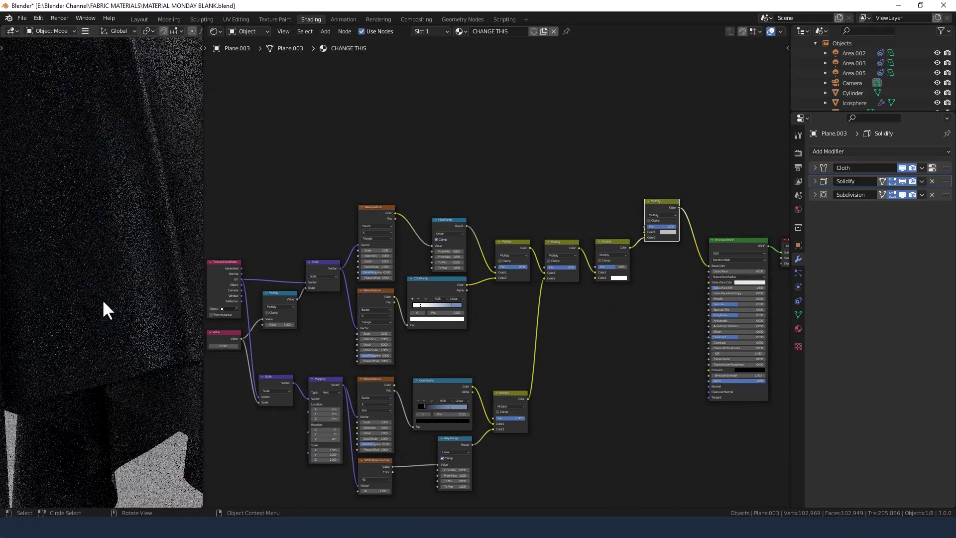
scroll(102, 299, down, 6)
middle_drag(545, 348, 560, 359)
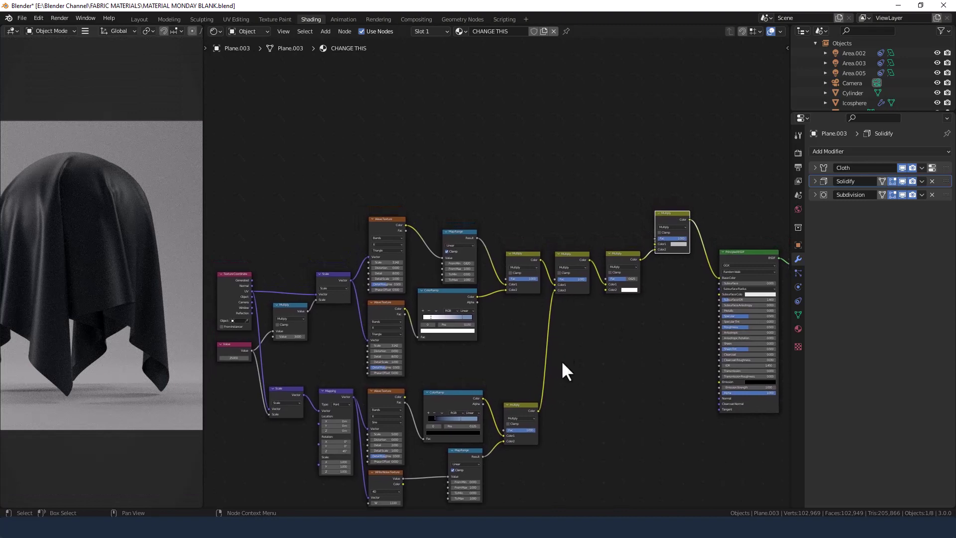
Step: Add a Musgrave Texture node above the upper Wave Texture
click(562, 358)
key(shift+a)
click(544, 359)
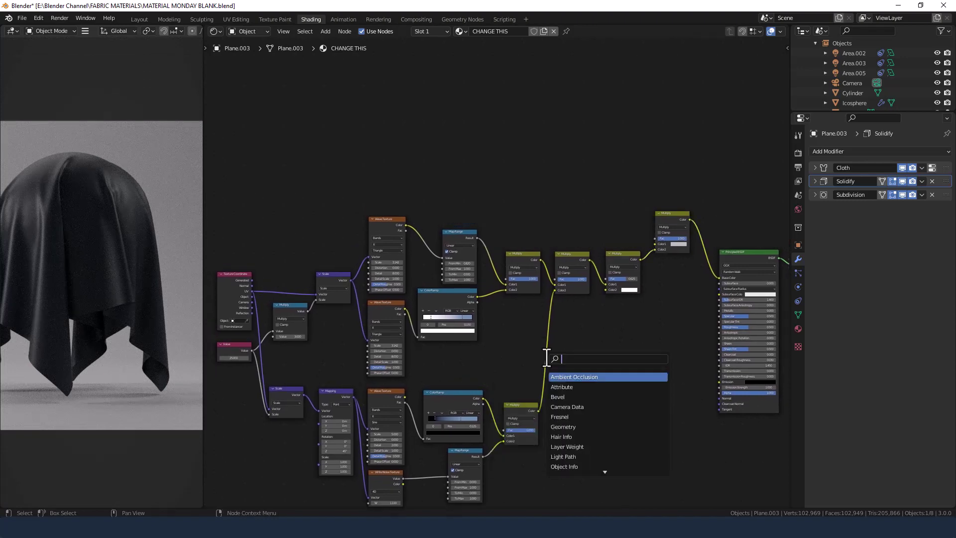
text(musg)
key(Return)
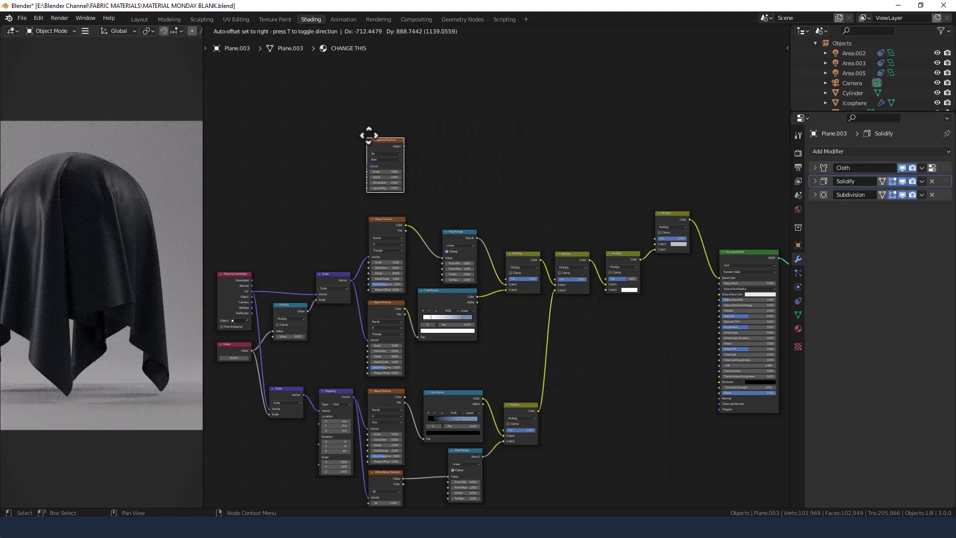
click(371, 140)
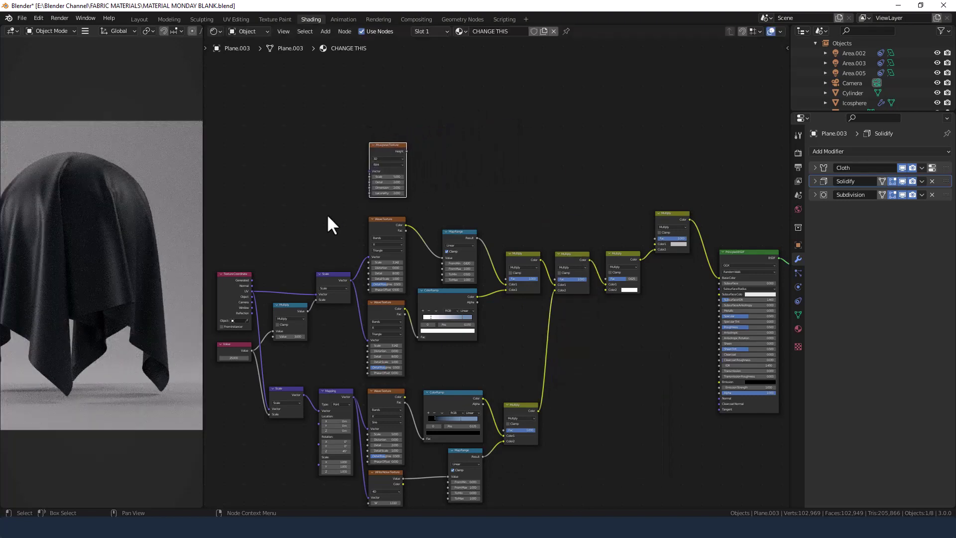
Step: Feed the Musgrave Texture's Vector from the UV coordinates and connect its Height to the last Multiply's Color1
drag(251, 291, 367, 171)
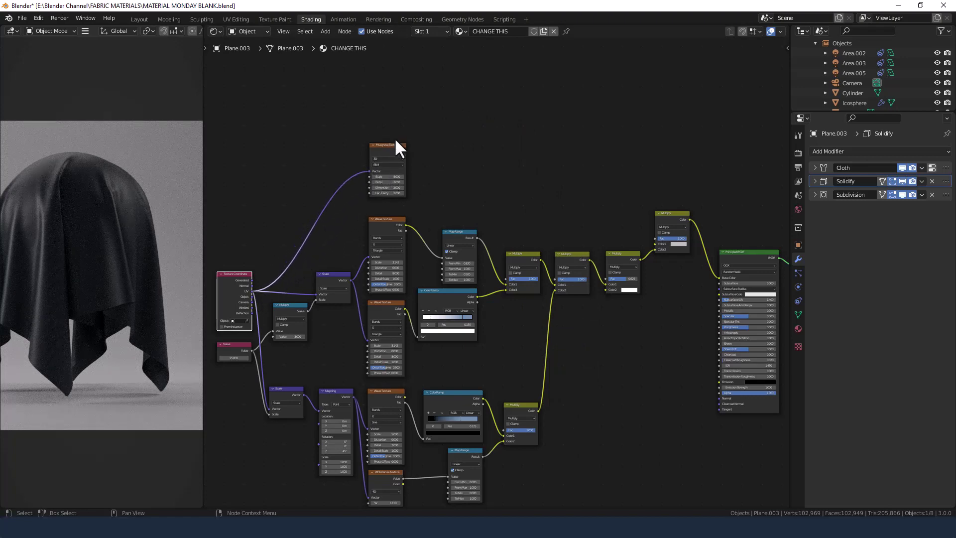
click(455, 168)
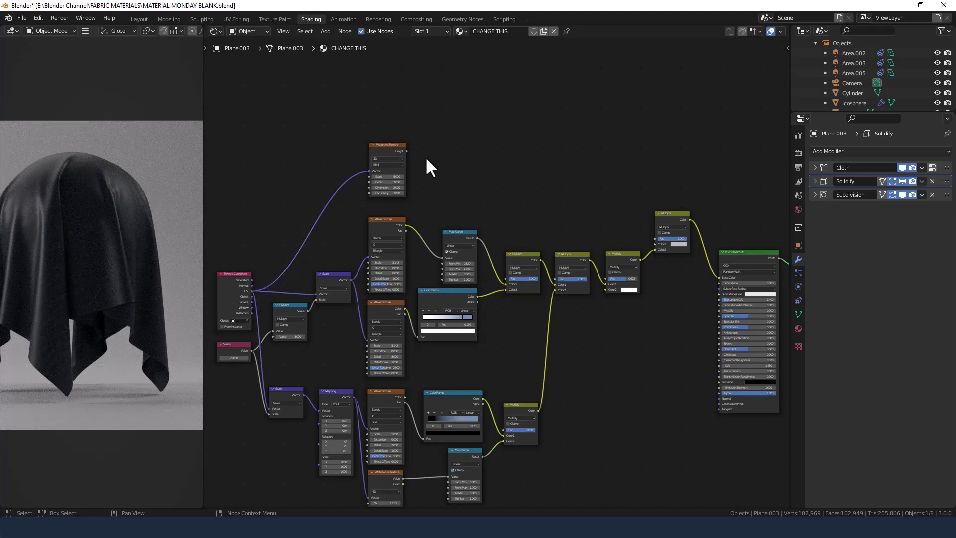
drag(406, 151, 654, 245)
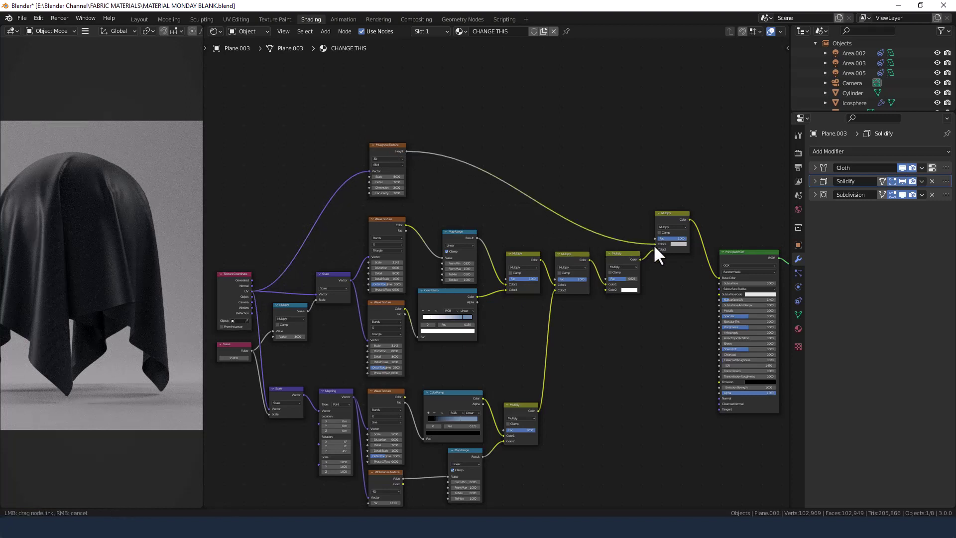
drag(653, 243, 653, 244)
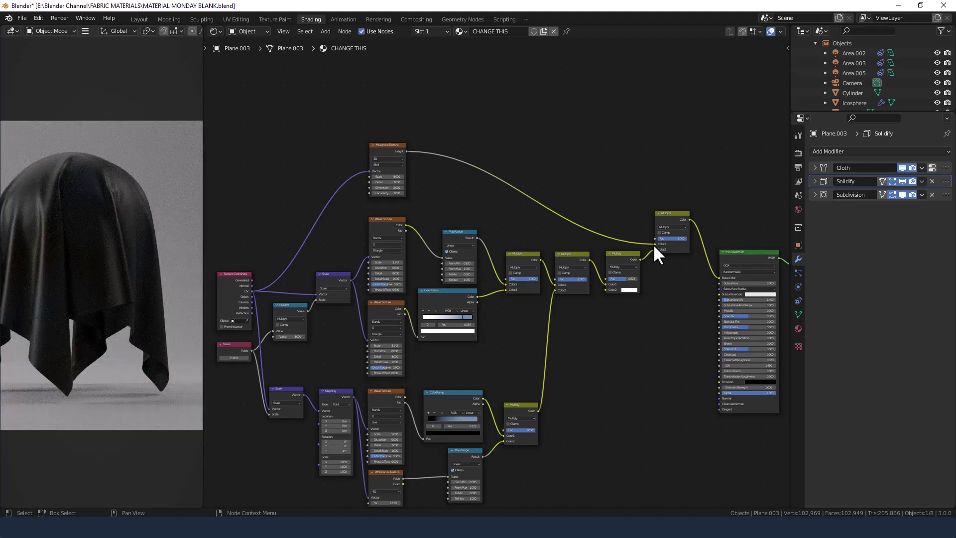
Step: Insert a Map Range node between the Musgrave Texture and the last Multiply node
key(shift+a)
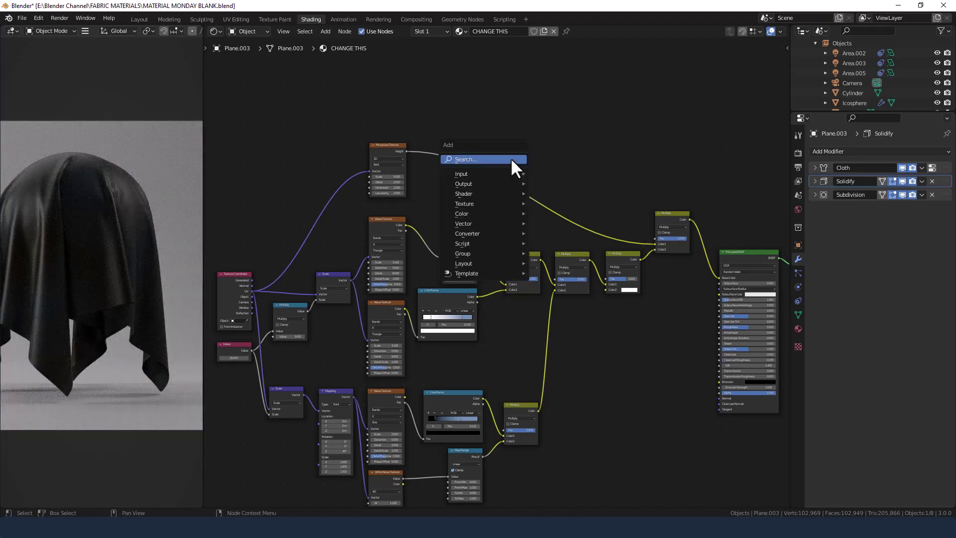
text(map)
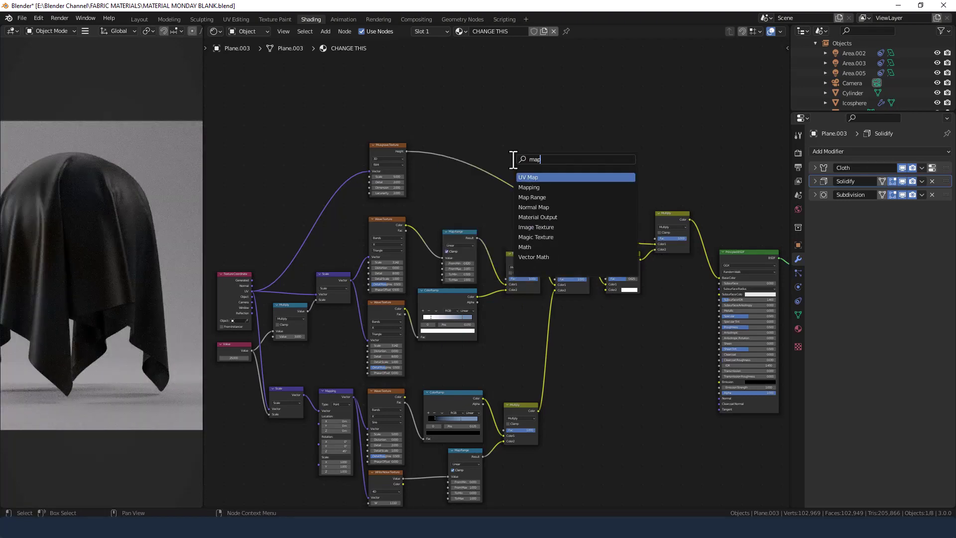
key(Down)
key(Down)
key(Return)
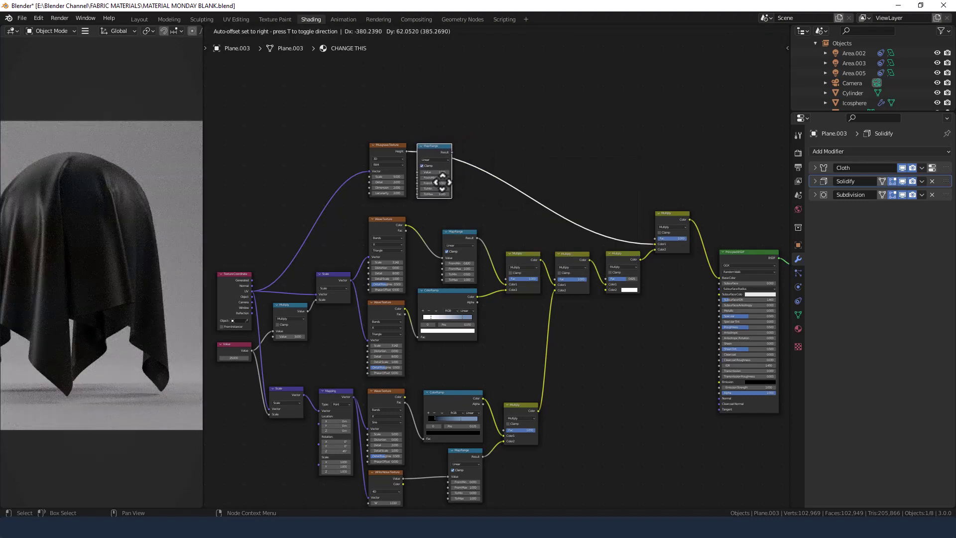
click(442, 182)
Step: Set the new Map Range's From Max to 0.900, To Min to 7.500 and To Max to 10.000
scroll(473, 203, up, 4)
middle_drag(462, 145, 545, 280)
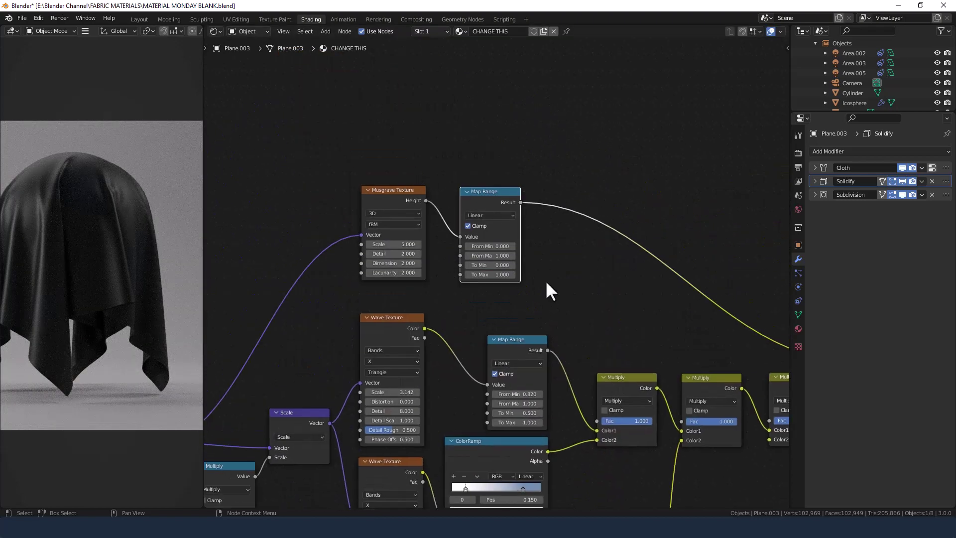
scroll(543, 274, up, 3)
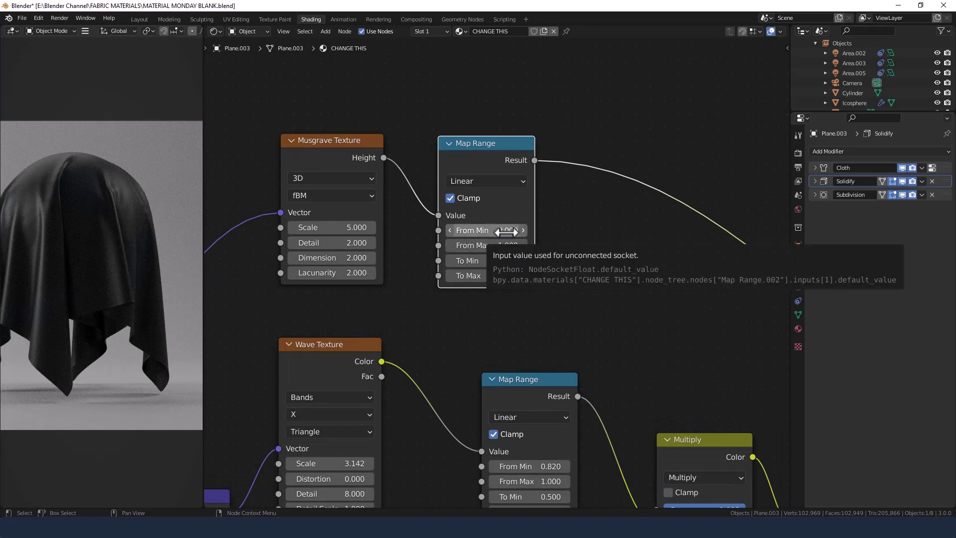
click(512, 245)
text(.9)
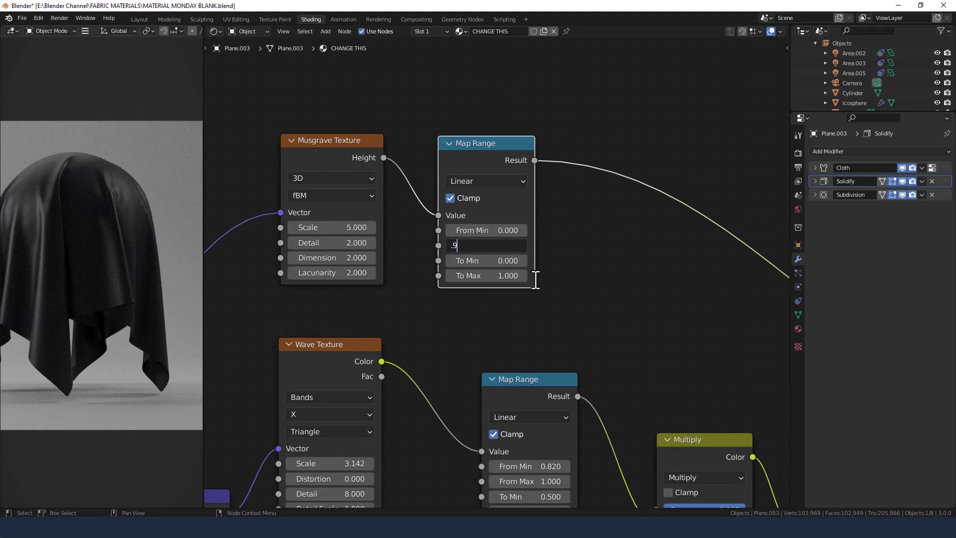
key(Tab)
text(7.5)
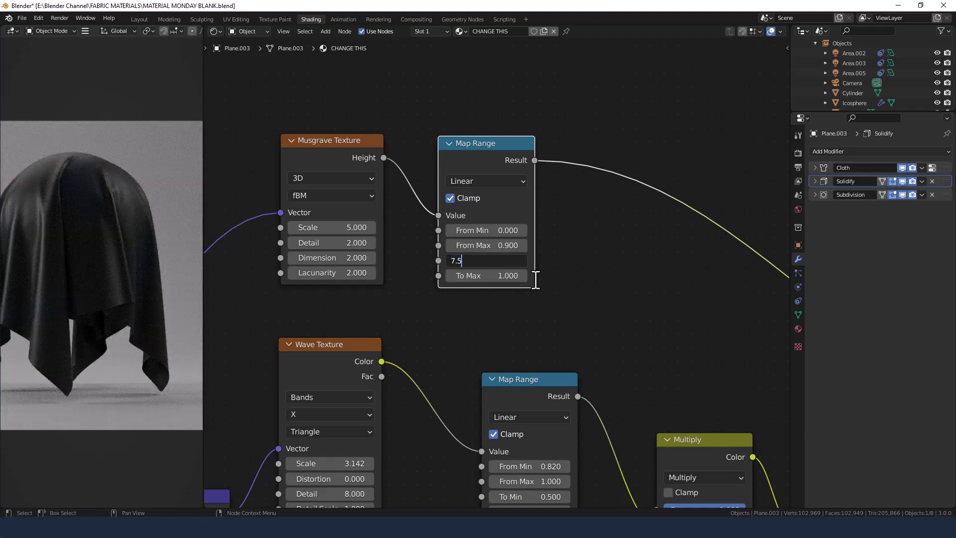
key(Tab)
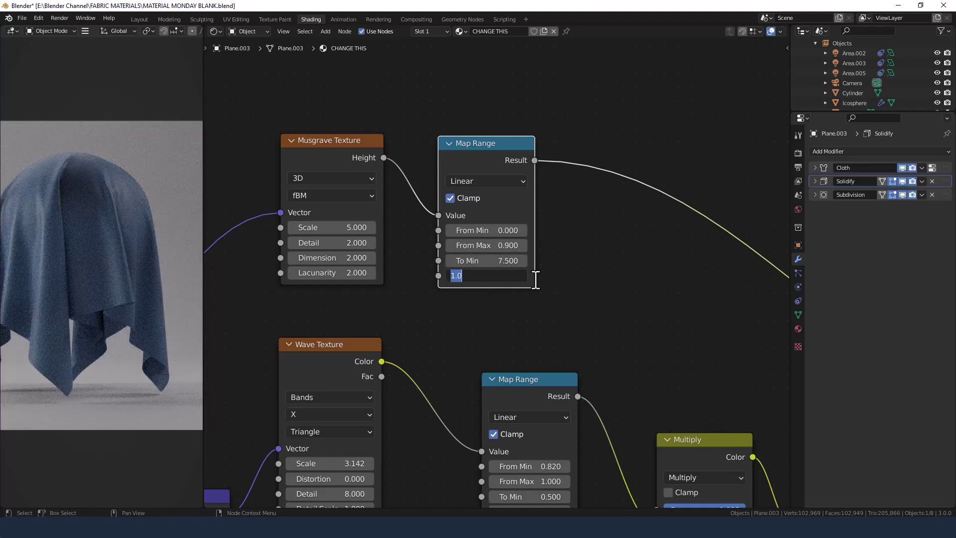
text(10)
key(Return)
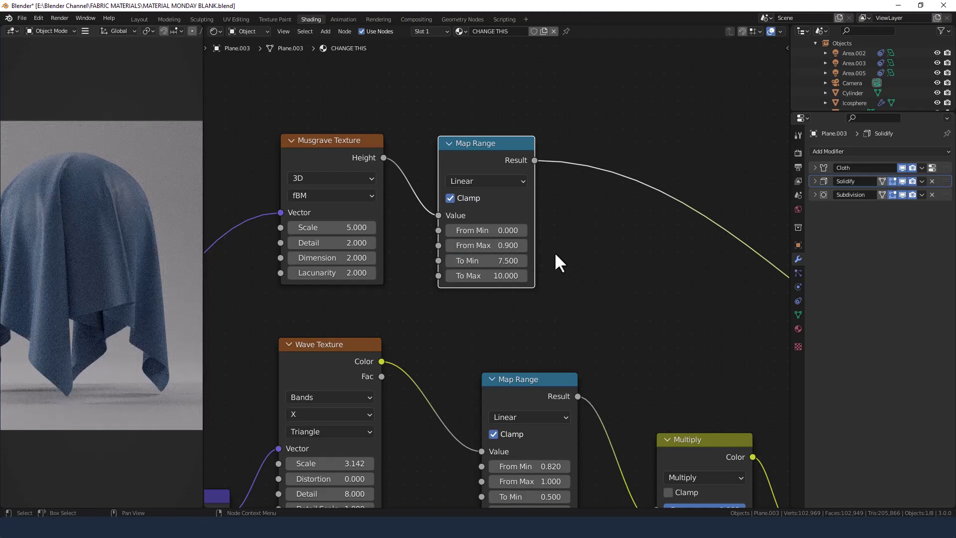
Step: Preview the Musgrave Texture alone on the cloth and set its Scale to 10.000
scroll(564, 245, down, 2)
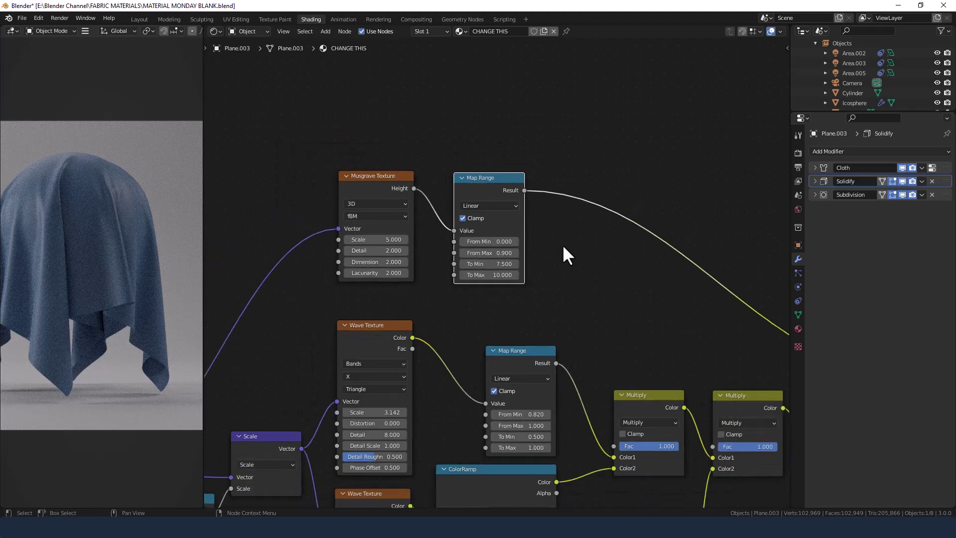
ctrl+shift+click(376, 181)
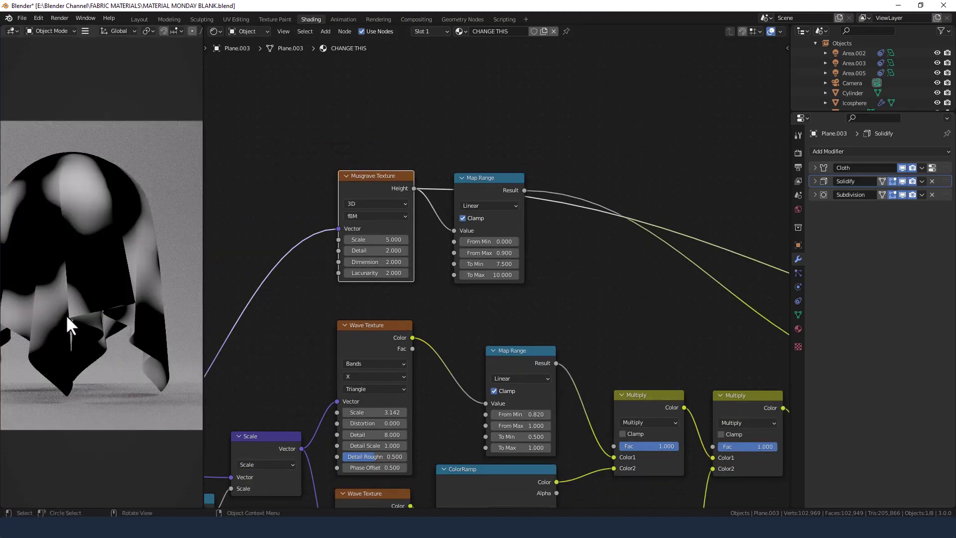
click(383, 239)
text(1)
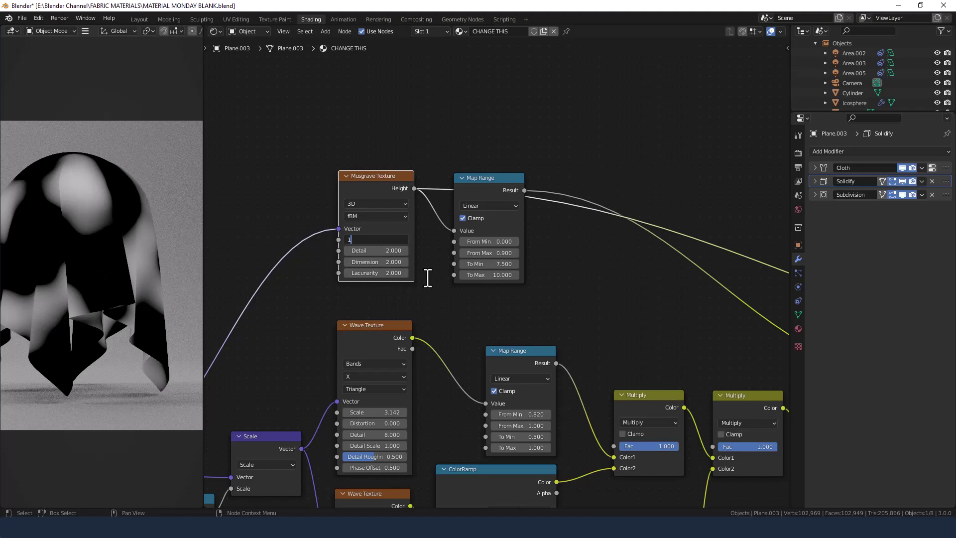
text(0)
key(Return)
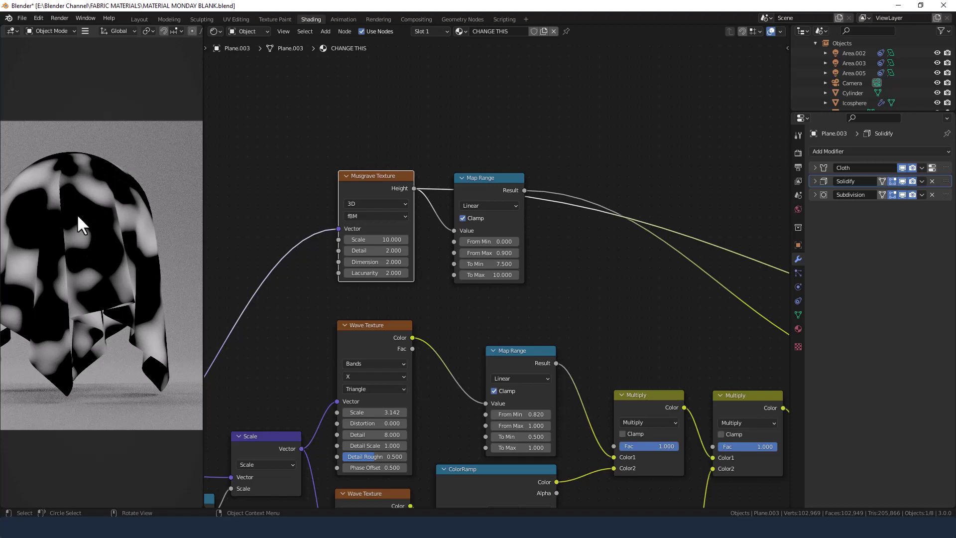
Step: Switch the preview back to the Principled BSDF and inspect the blue weave up close on the cloth
scroll(530, 196, down, 4)
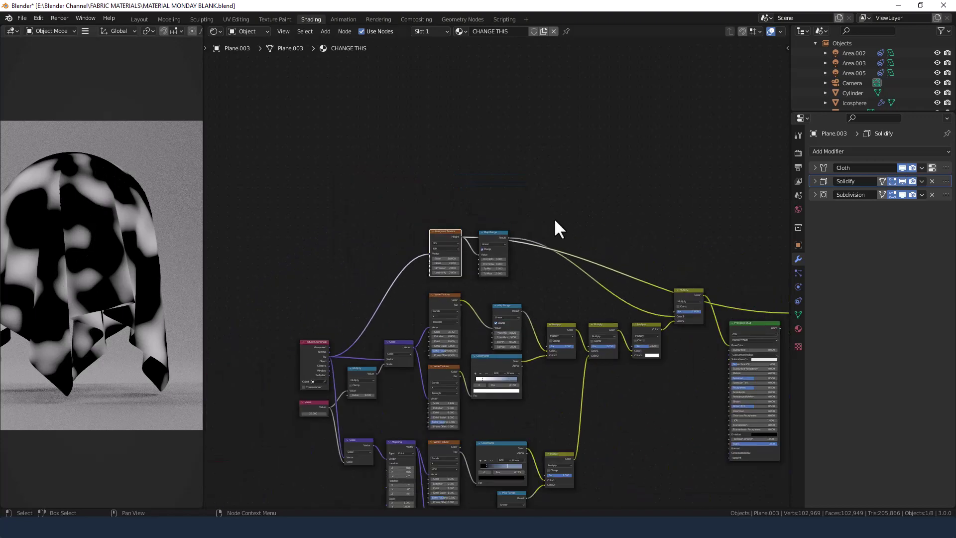
ctrl+shift+click(763, 328)
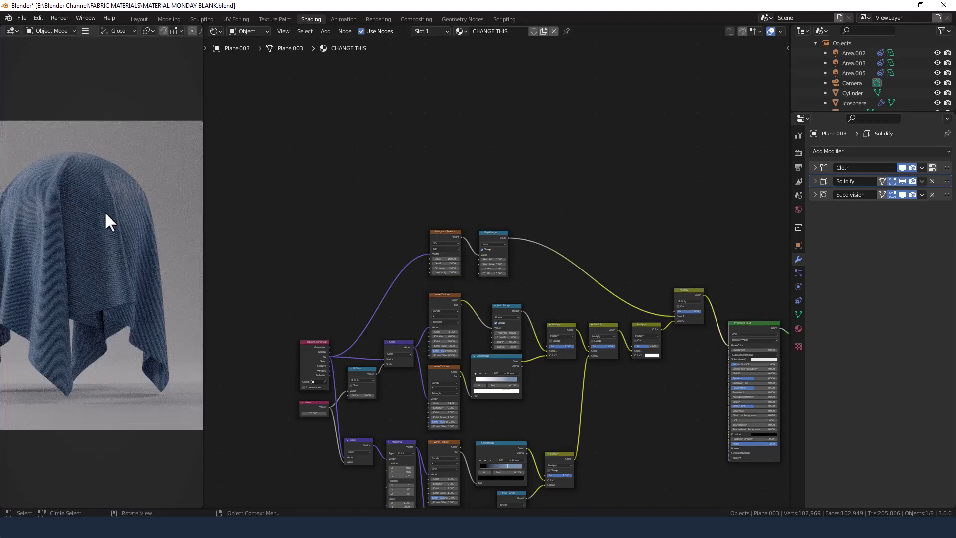
scroll(103, 211, up, 5)
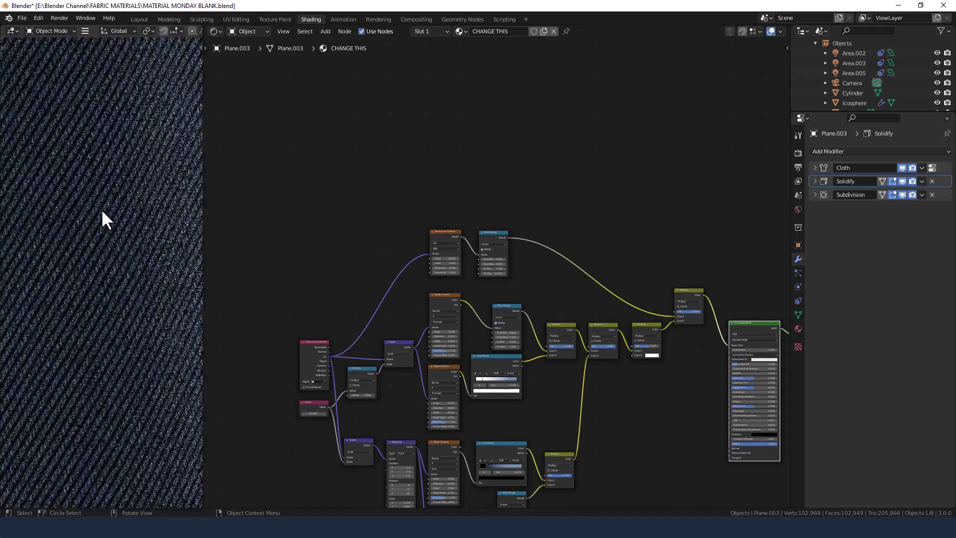
scroll(100, 208, up, 3)
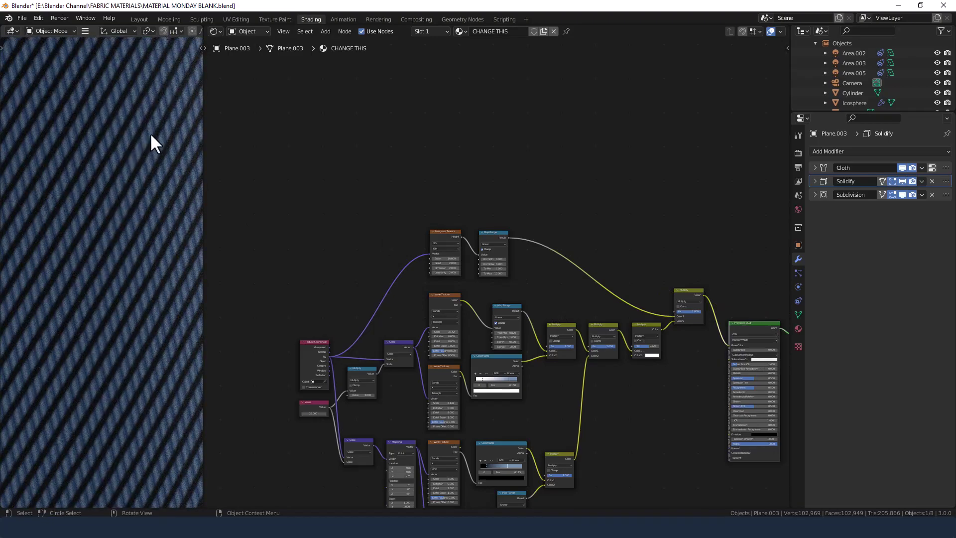
Step: Widen the 3D viewport beside the node editor to show more of the draped cloth
scroll(136, 166, down, 8)
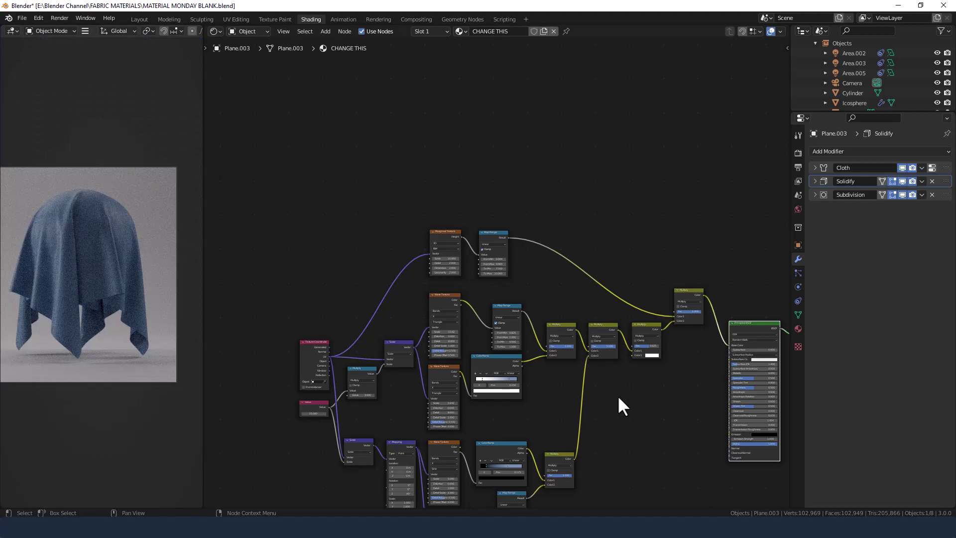
middle_drag(618, 395, 546, 305)
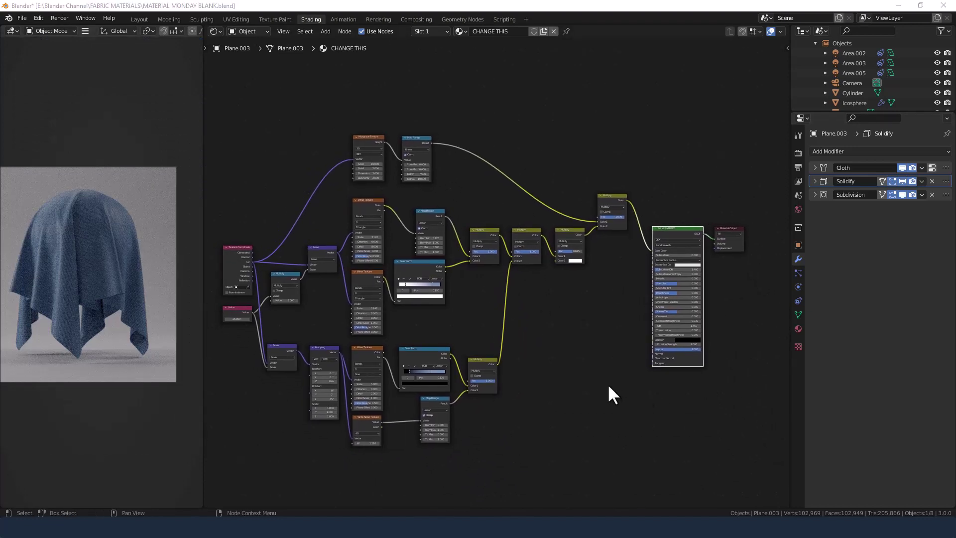
drag(203, 270, 232, 271)
scroll(203, 269, up, 2)
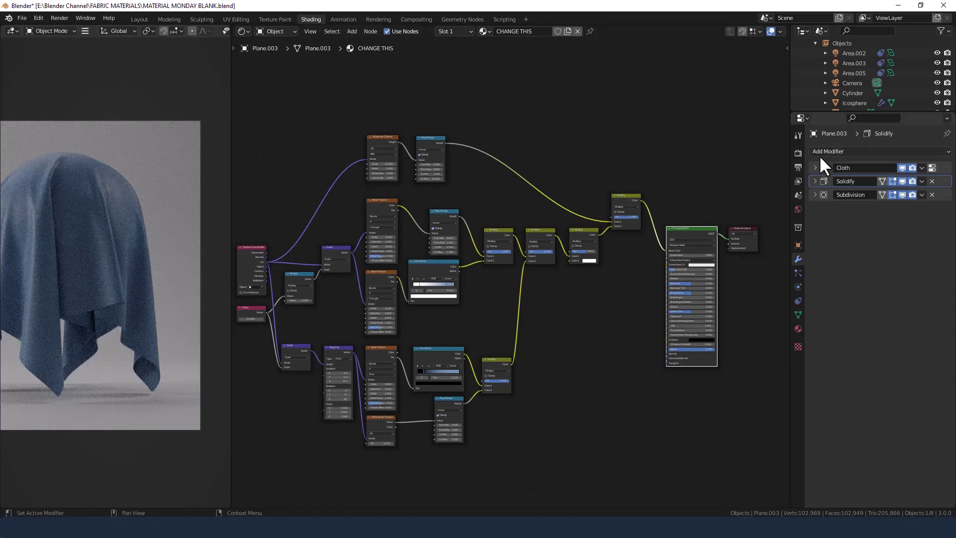
Step: Set the render's Max Samples to 1024 and render the image
click(798, 153)
click(905, 245)
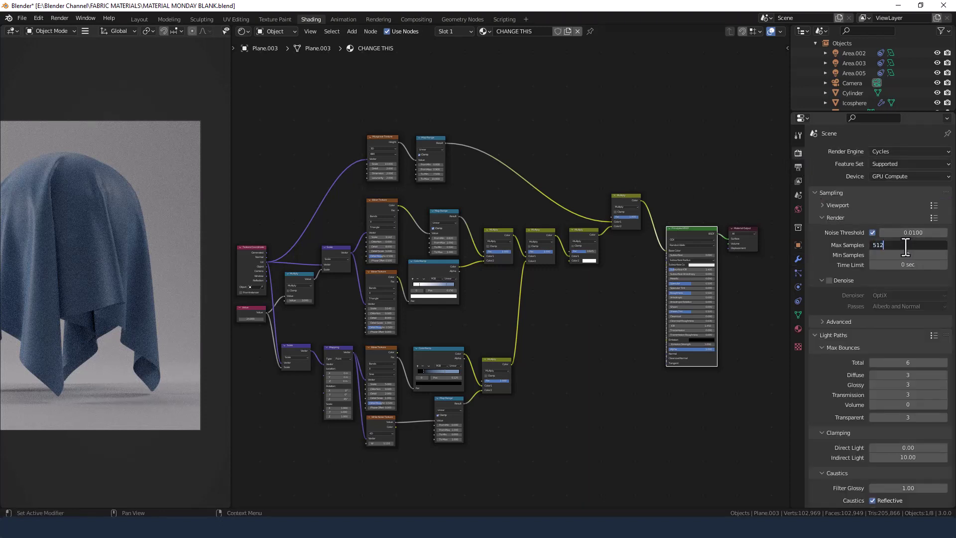
key(BackSpace)
key(BackSpace)
key(BackSpace)
text(1024)
key(Return)
click(55, 19)
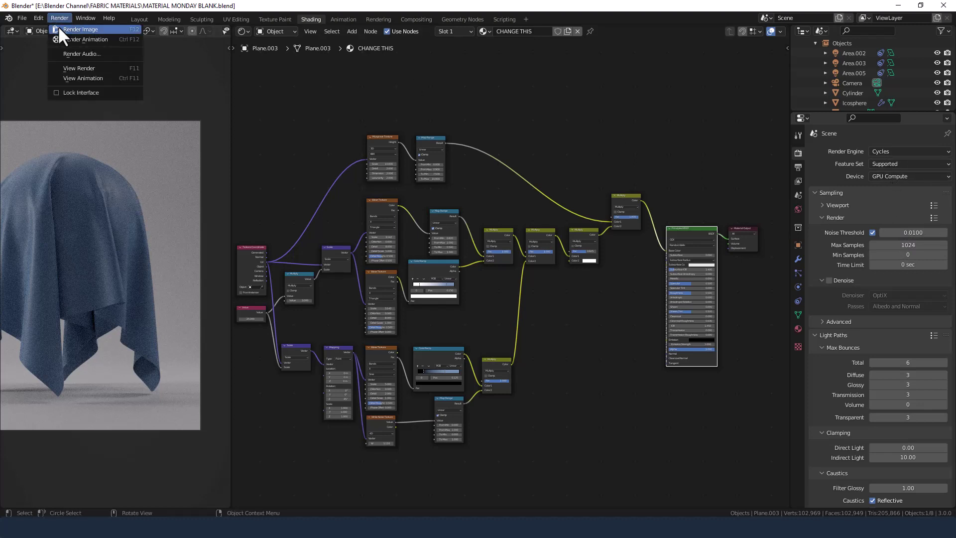
click(58, 26)
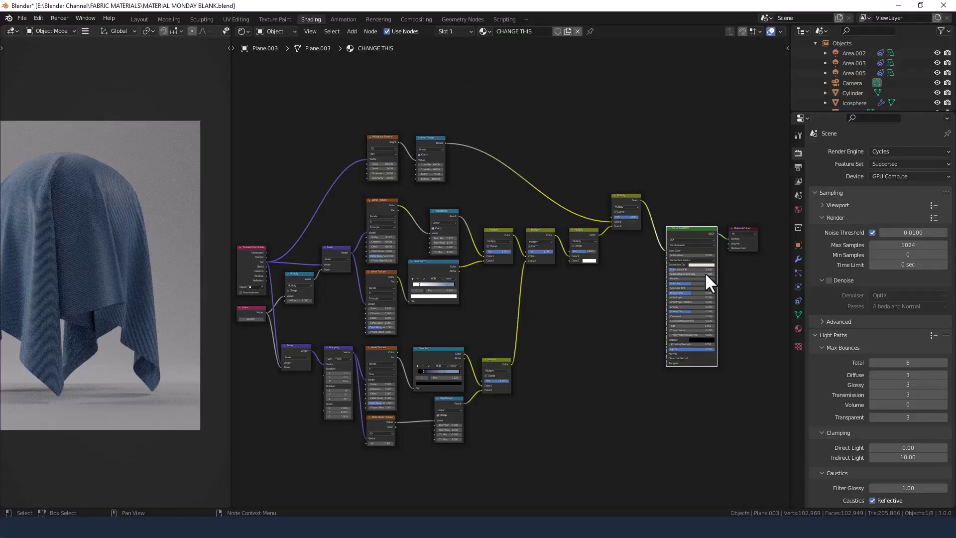
Step: Set the Principled BSDF's Specular to 0.000 and its Roughness to 0.750
scroll(704, 272, up, 3)
middle_drag(704, 277, 542, 269)
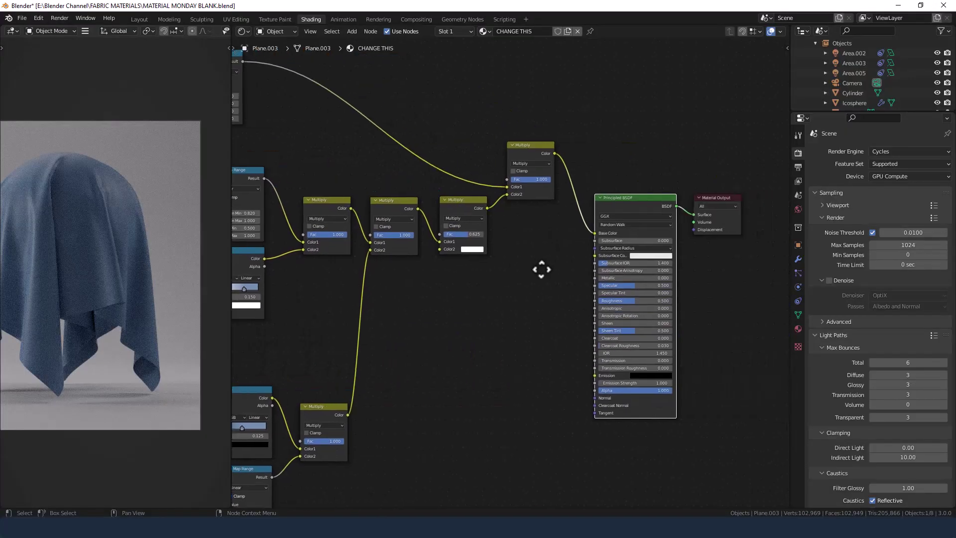
drag(626, 283, 592, 283)
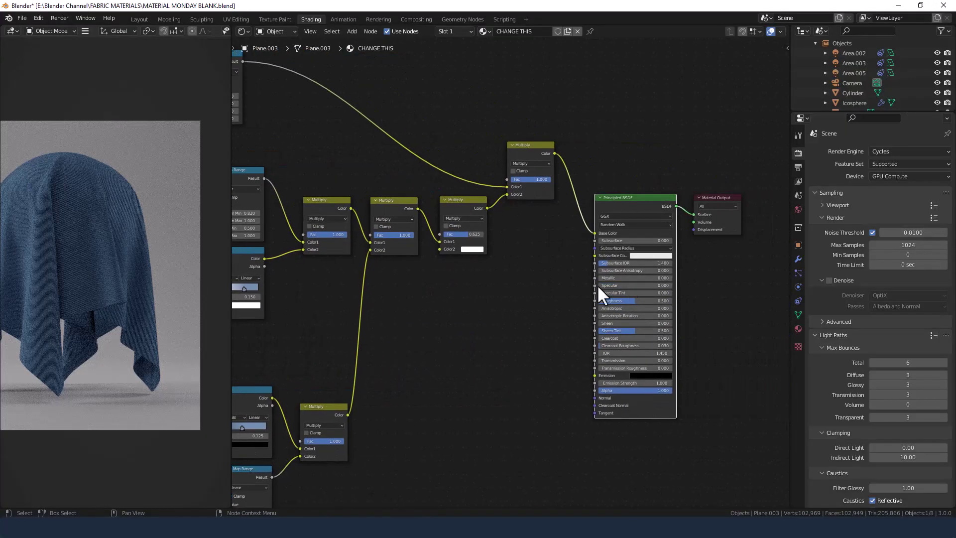
click(617, 300)
text(0.75)
key(Return)
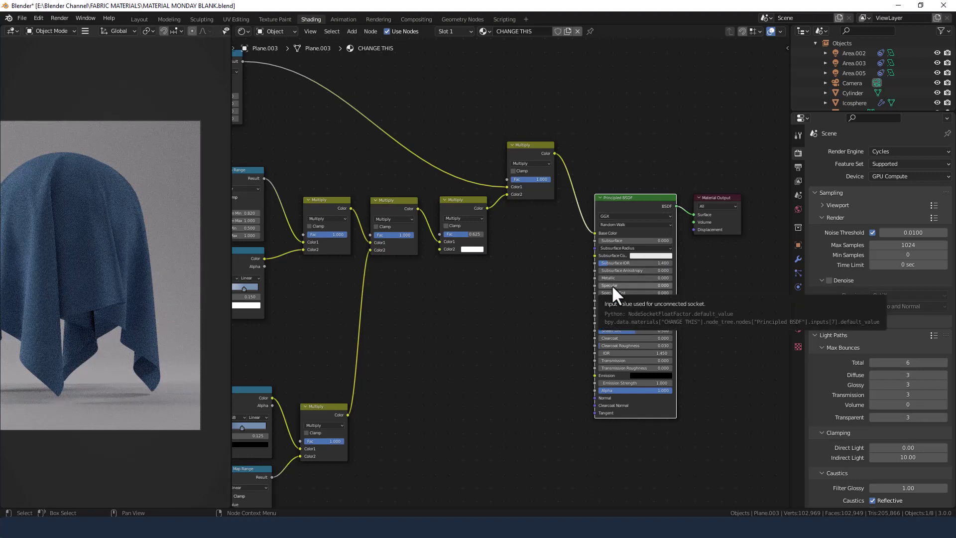
Step: Render the image again, examine the fabric weave up close in the result, and close the render window
click(63, 18)
click(64, 28)
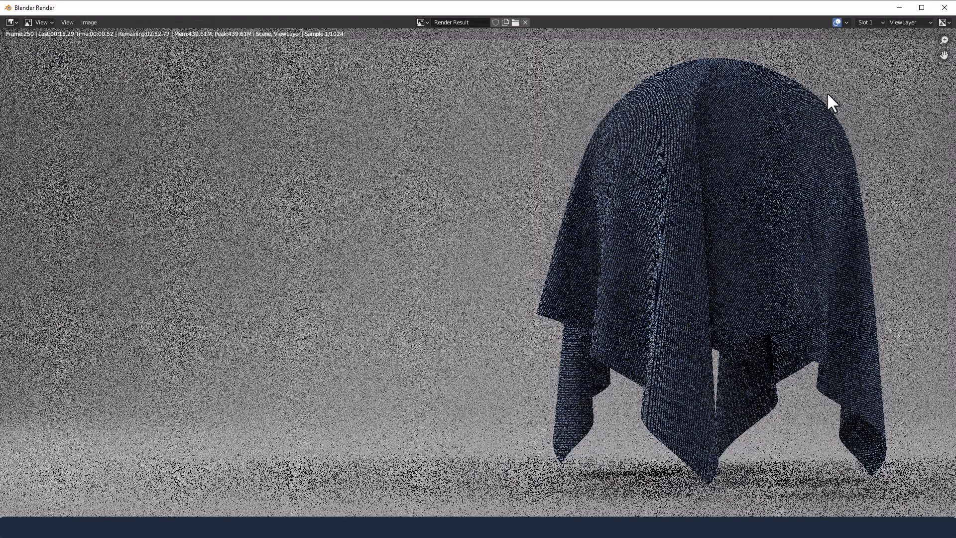
drag(943, 55, 806, 275)
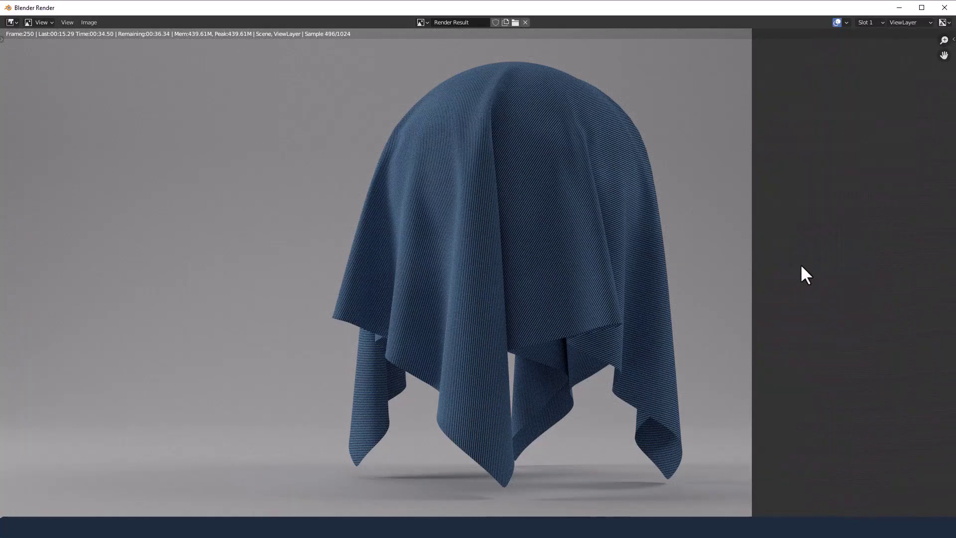
scroll(536, 292, up, 1)
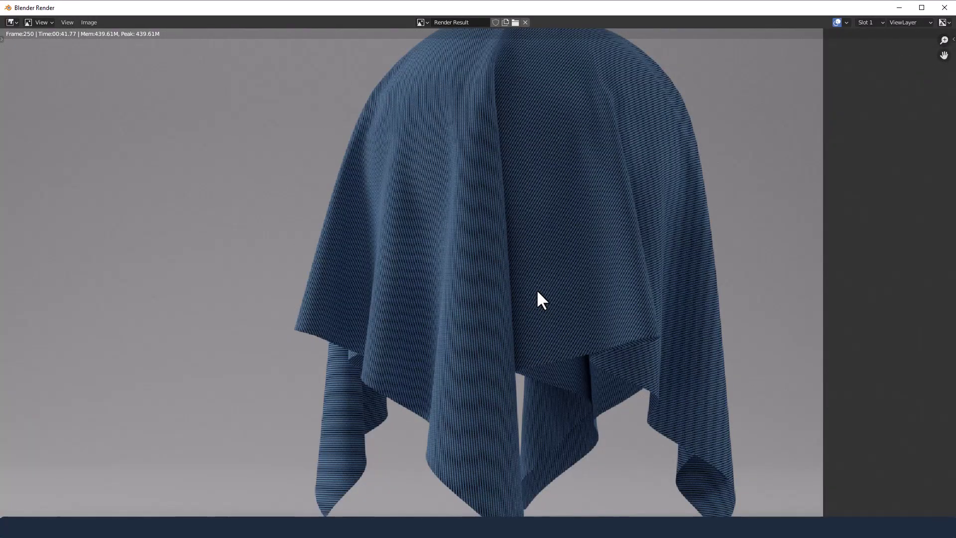
scroll(536, 293, up, 4)
scroll(536, 288, up, 2)
scroll(536, 289, down, 10)
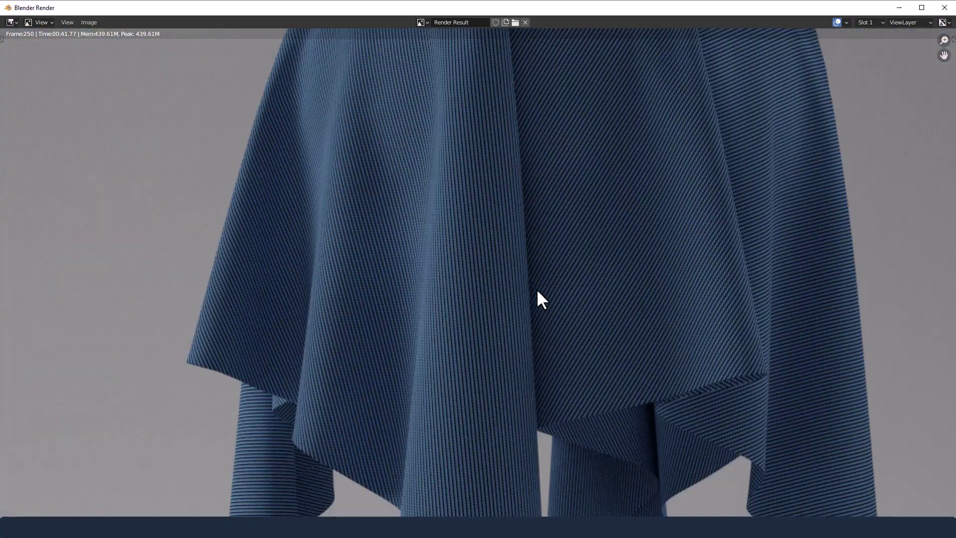
scroll(537, 291, up, 2)
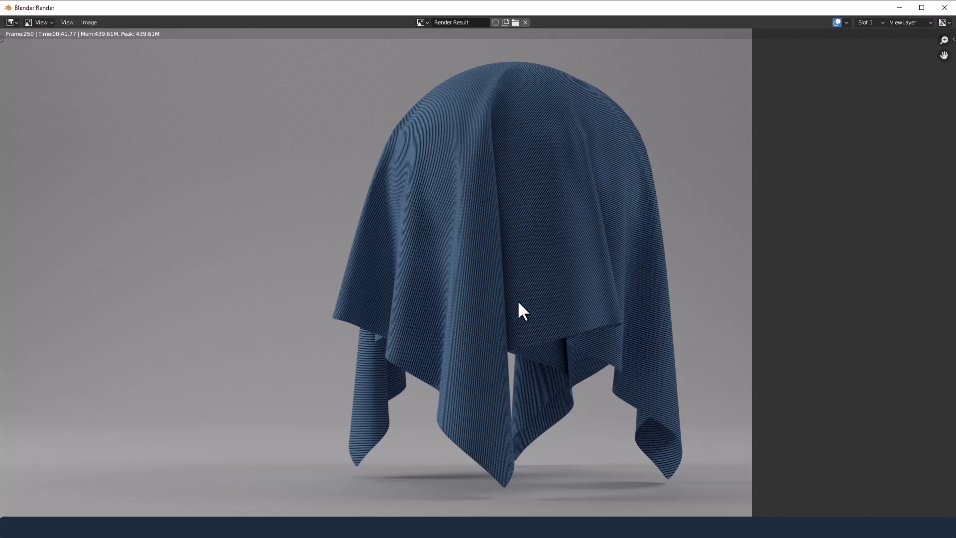
click(945, 8)
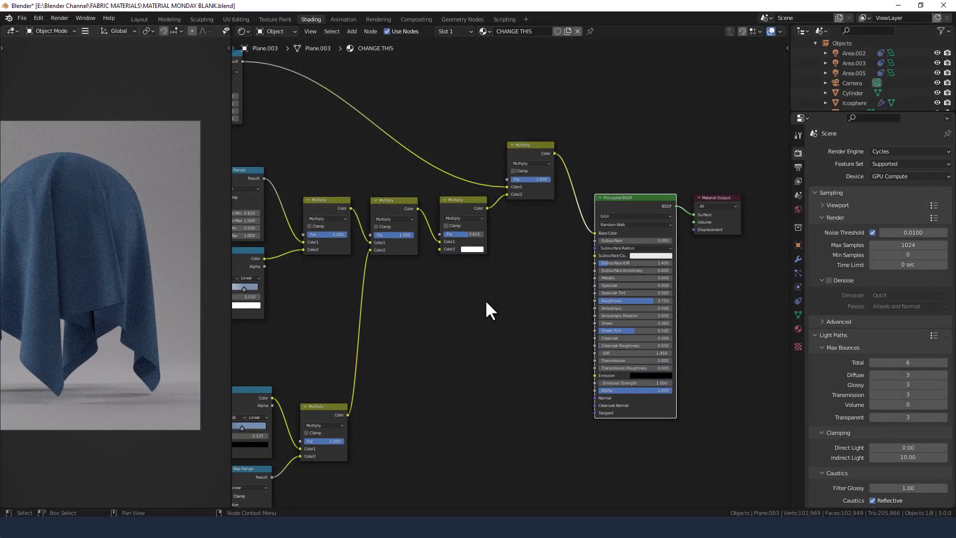
Step: Set the Value node that drives both Scale branches to 50 and check the finer weave on the cloth
scroll(107, 303, up, 3)
middle_drag(327, 287, 721, 311)
middle_drag(371, 440, 389, 330)
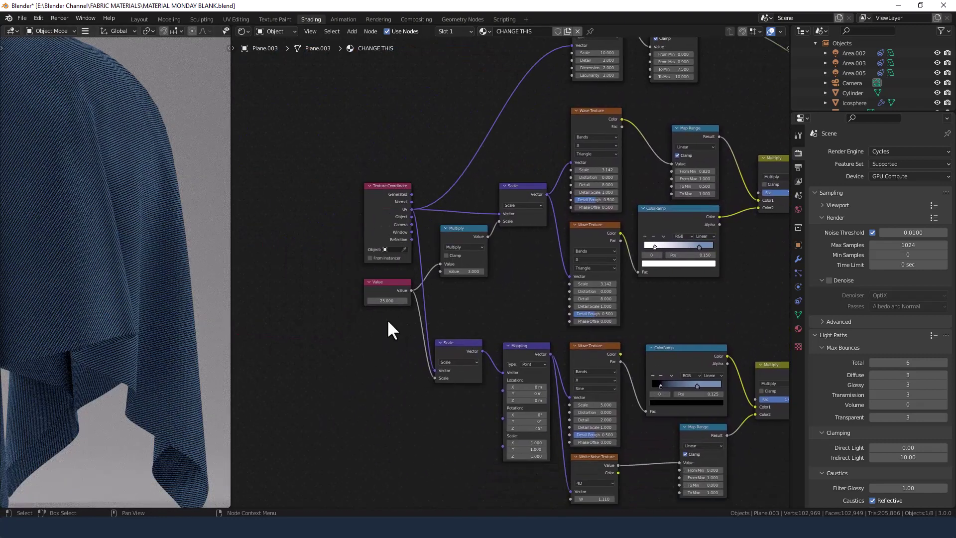
double_click(386, 300)
text(50)
key(Return)
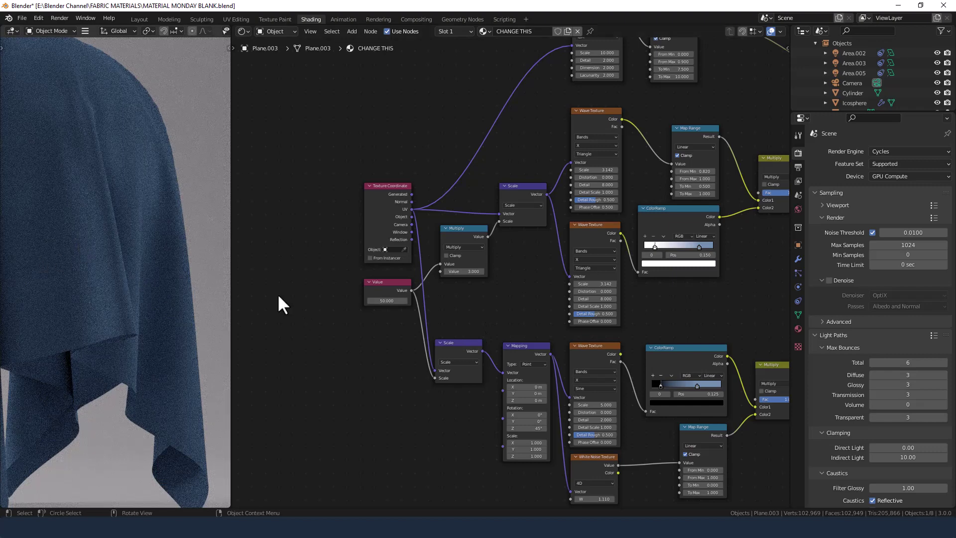
scroll(114, 308, down, 5)
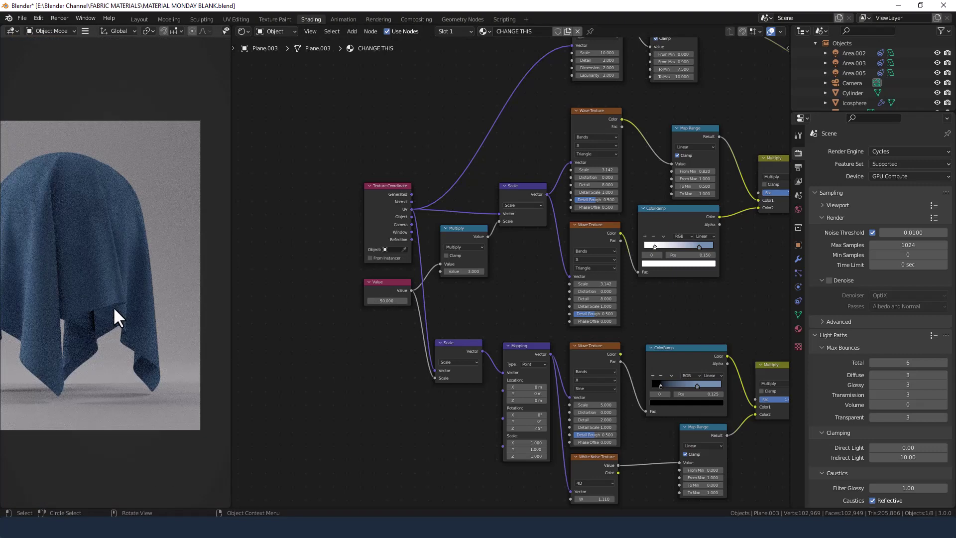
Step: Try a coarser weave with the Value node at 10, inspect it on the cloth, and return it to 50
click(389, 301)
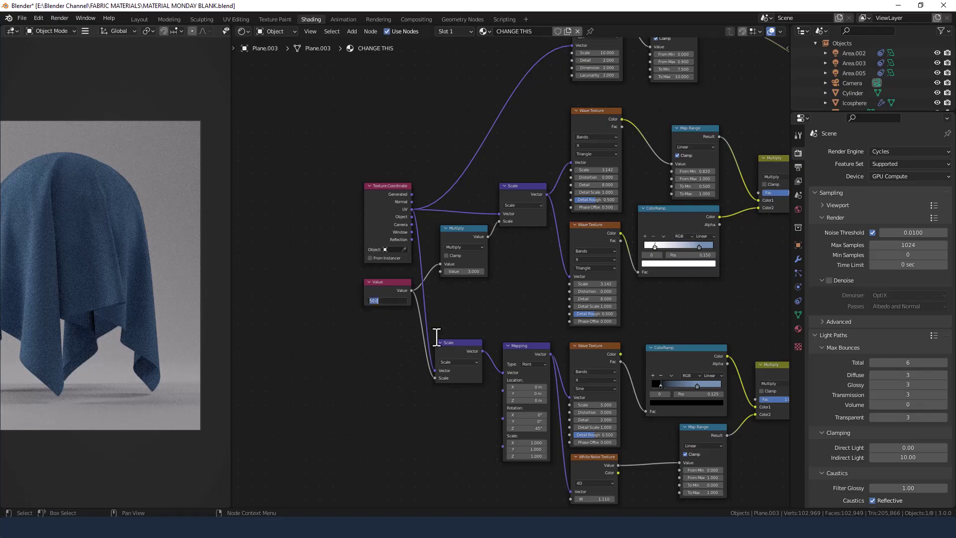
text(10)
key(Return)
scroll(74, 298, up, 6)
scroll(75, 299, down, 6)
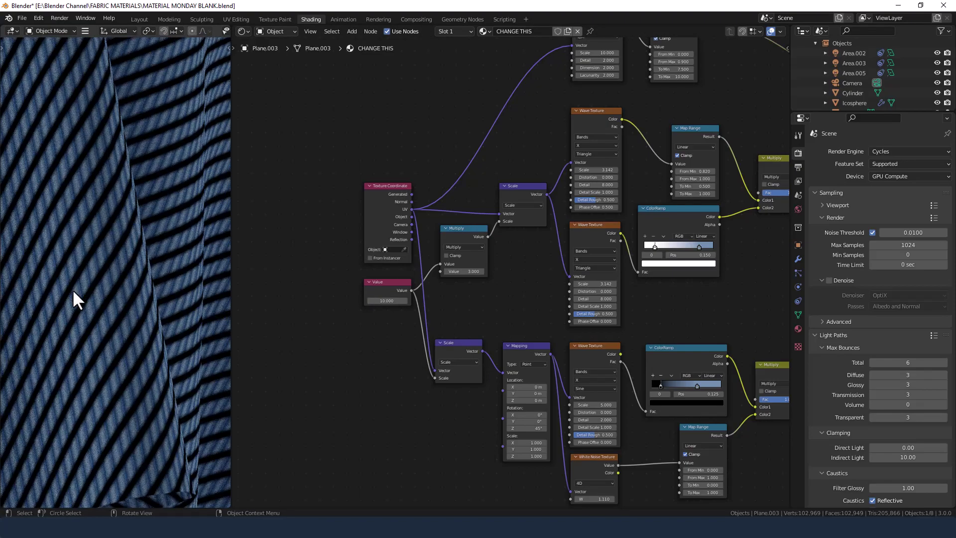
click(402, 301)
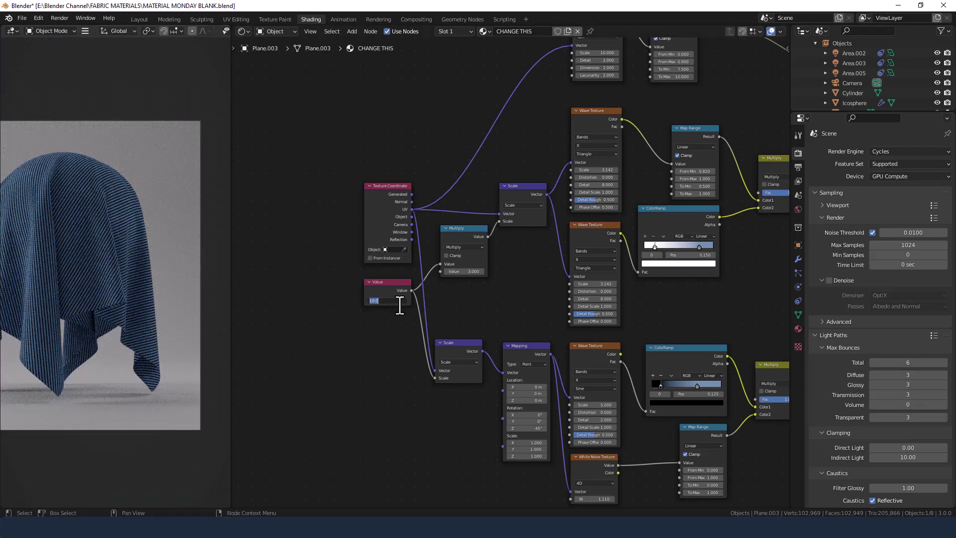
text(50)
key(Return)
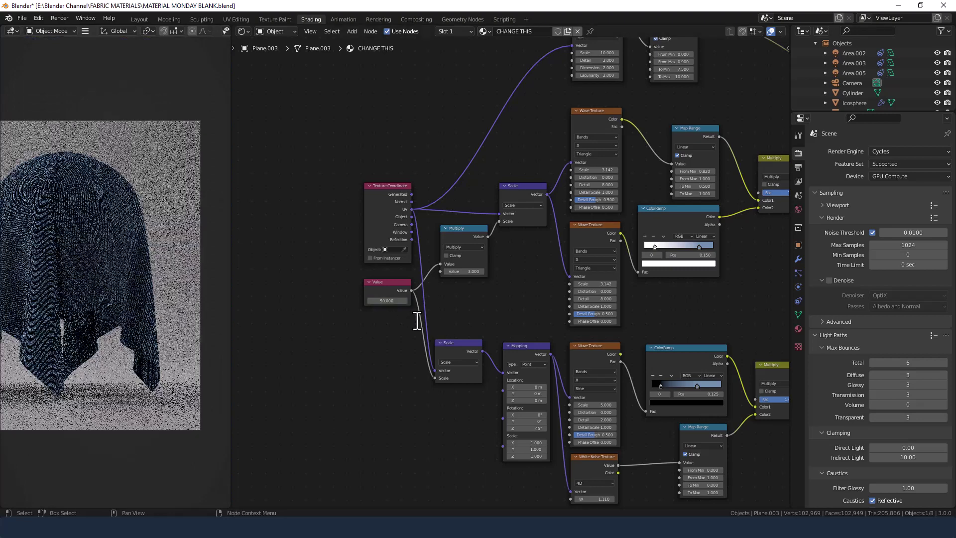
Step: Set the Musgrave Texture's Scale to 5 for broader brightness variation across the cloth
middle_drag(511, 286, 371, 415)
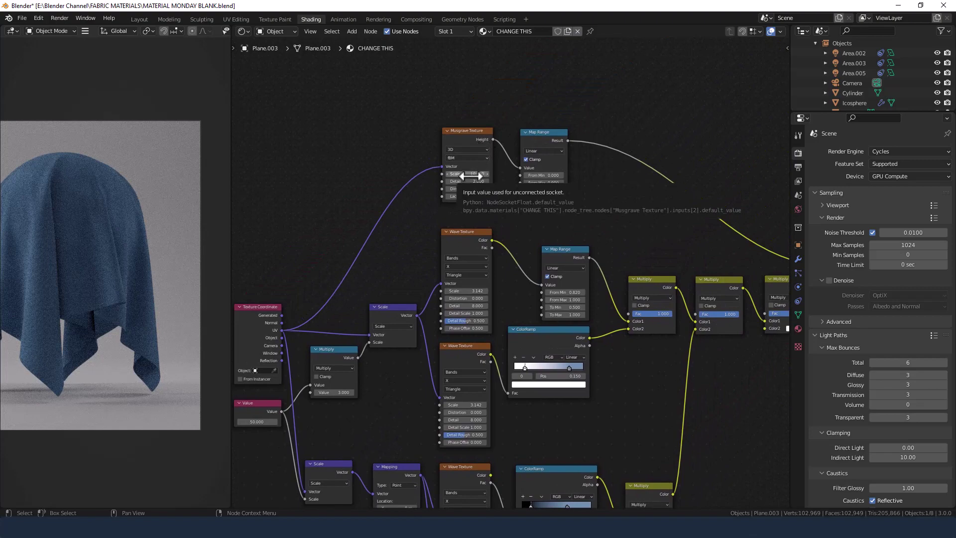
drag(467, 171, 479, 171)
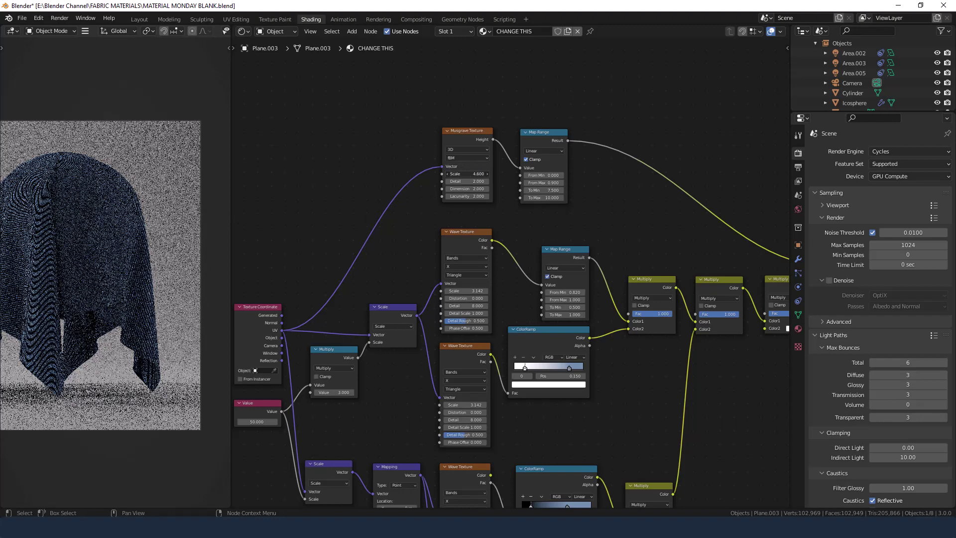
drag(468, 174, 464, 174)
click(468, 174)
text(5)
key(Return)
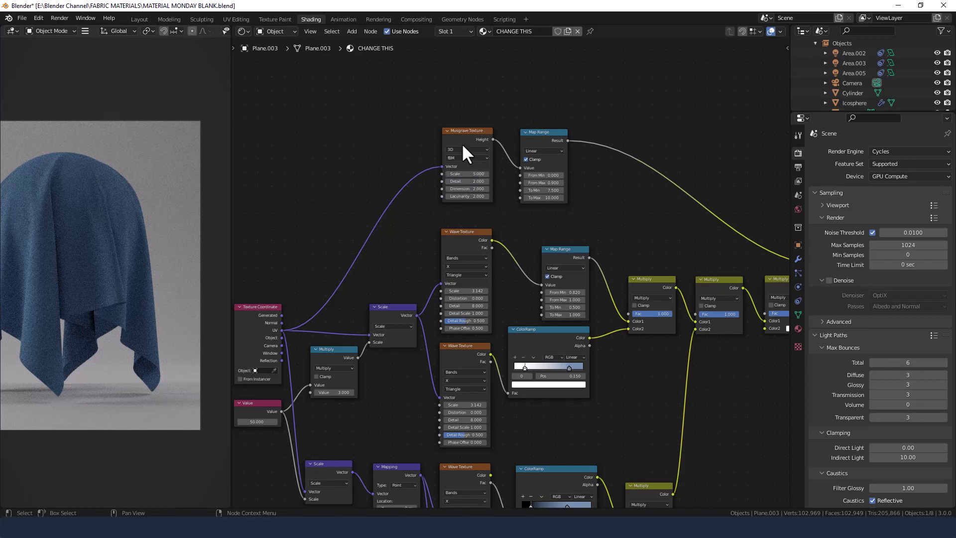
Step: Review the complete fabric node tree, including both ColorRamps and the chain of Multiply nodes into the Principled BSDF
scroll(609, 198, down, 2)
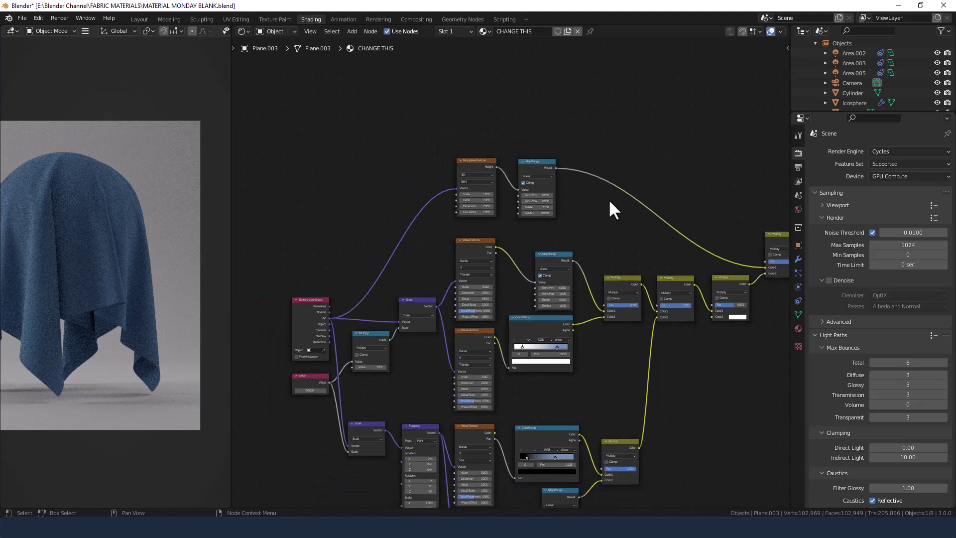
middle_drag(608, 198, 544, 190)
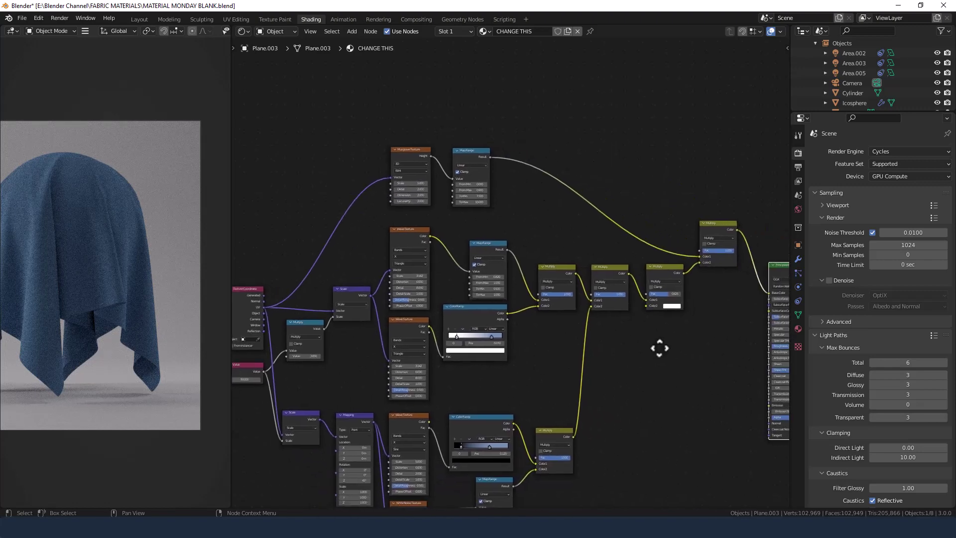
middle_drag(659, 345, 688, 241)
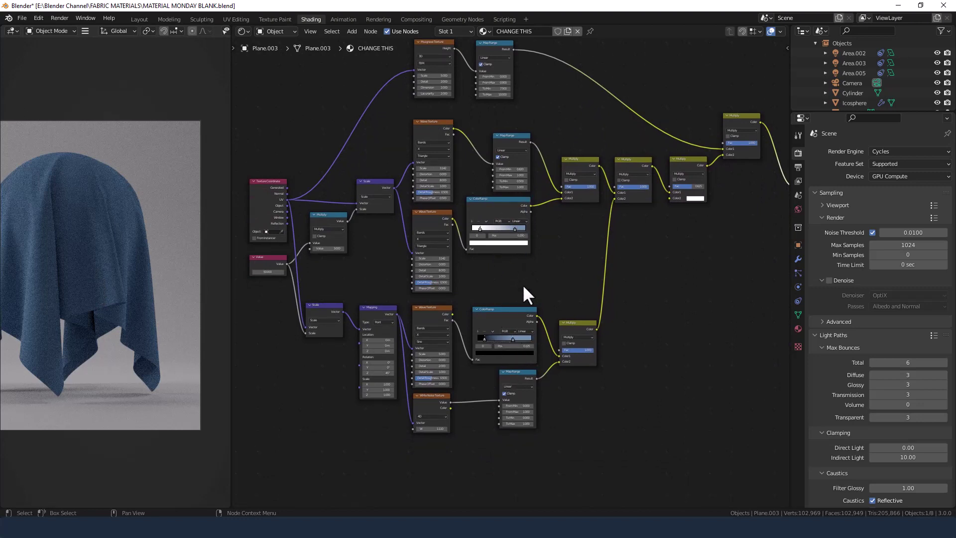
scroll(514, 230, up, 2)
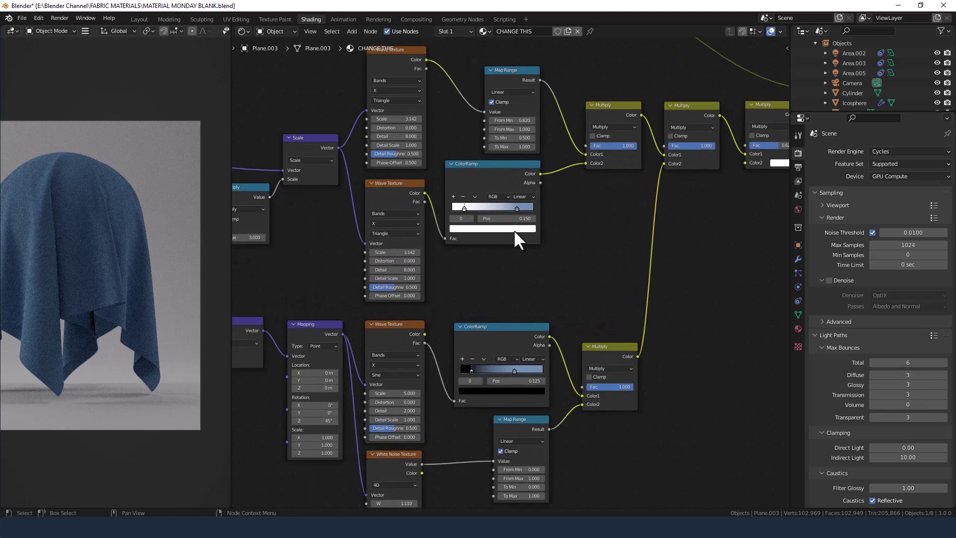
scroll(525, 273, down, 3)
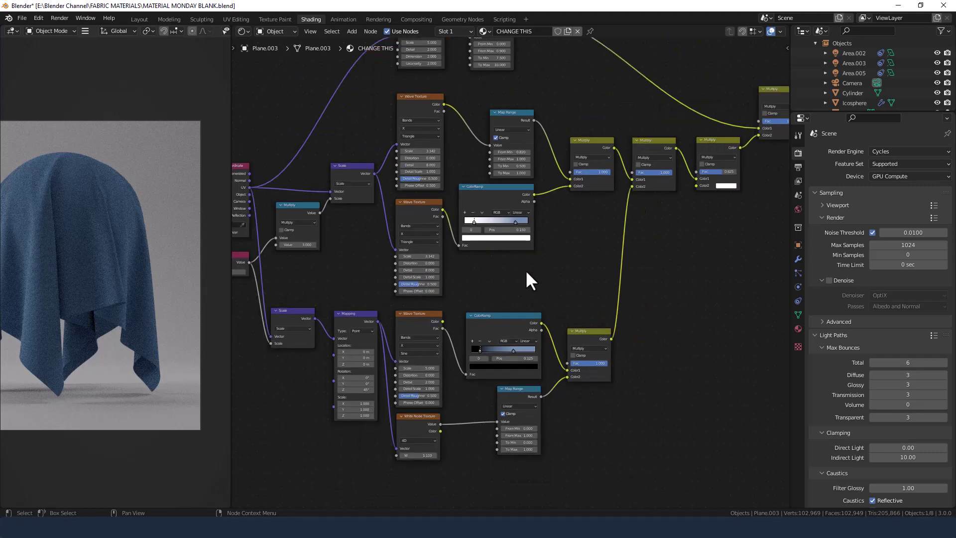
middle_drag(526, 271, 473, 293)
scroll(526, 283, down, 4)
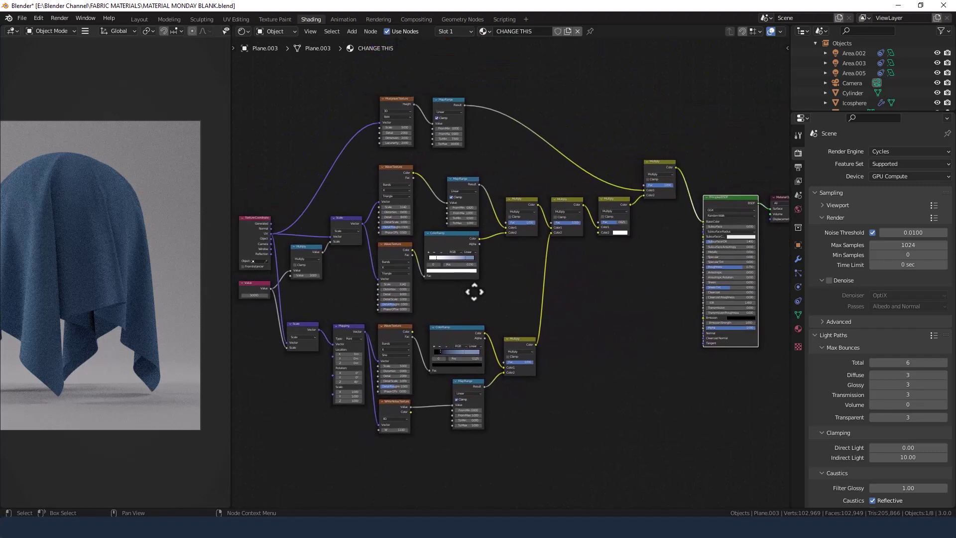
scroll(470, 291, down, 2)
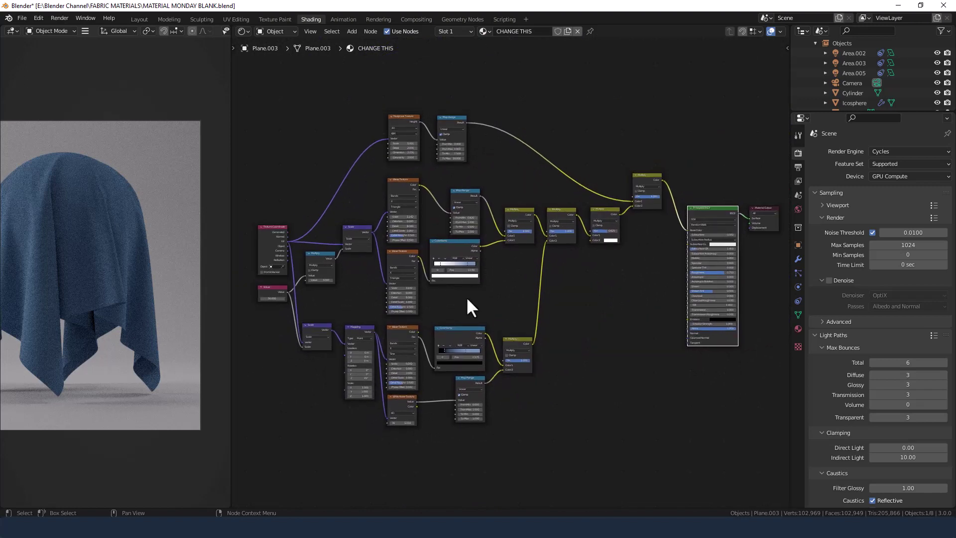